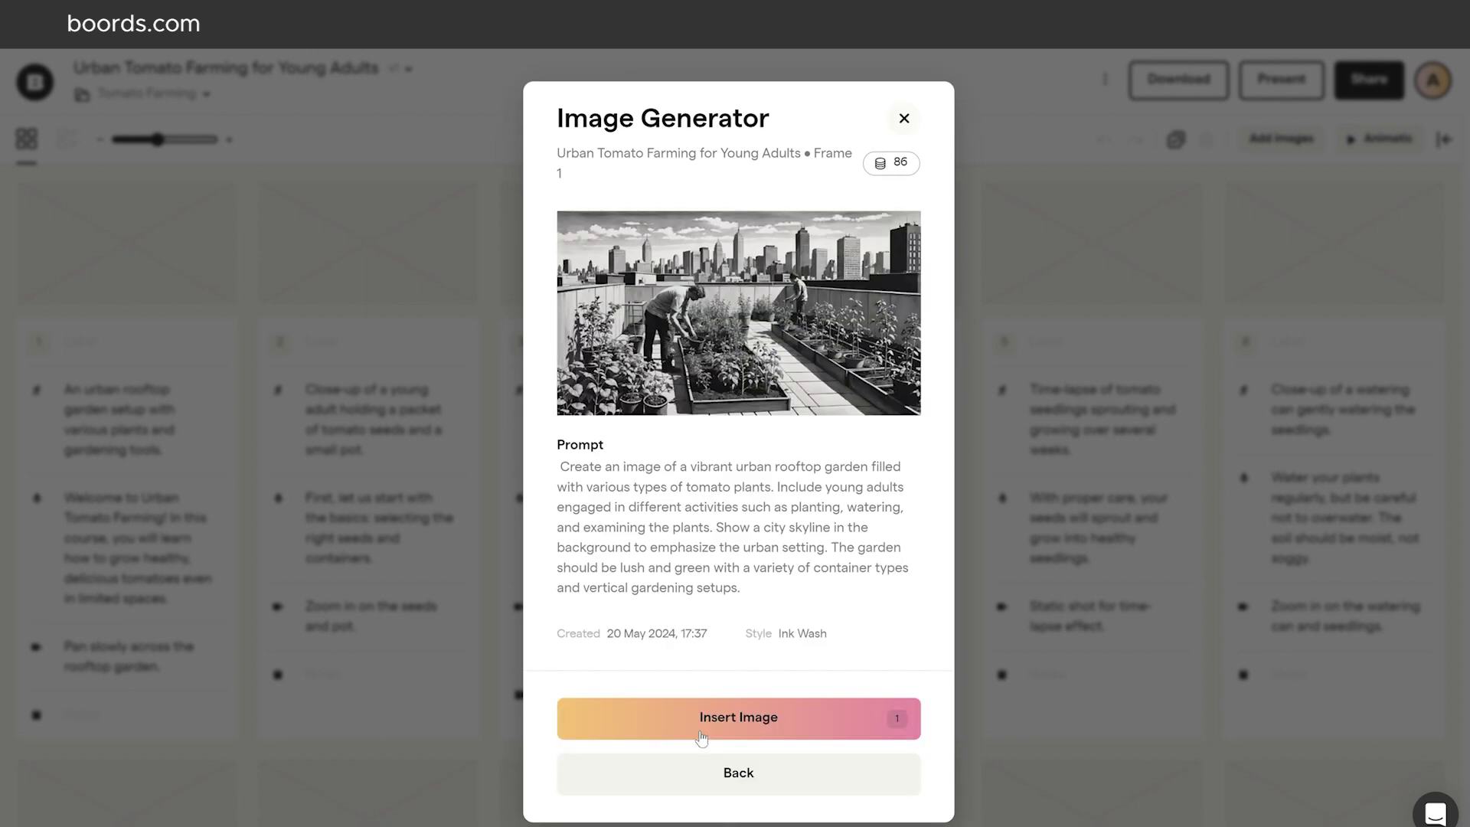
Insert the generated rooftop garden image into frame 1 and overlay the title text "TOMATO FARMING" on it.
left_click(701, 734)
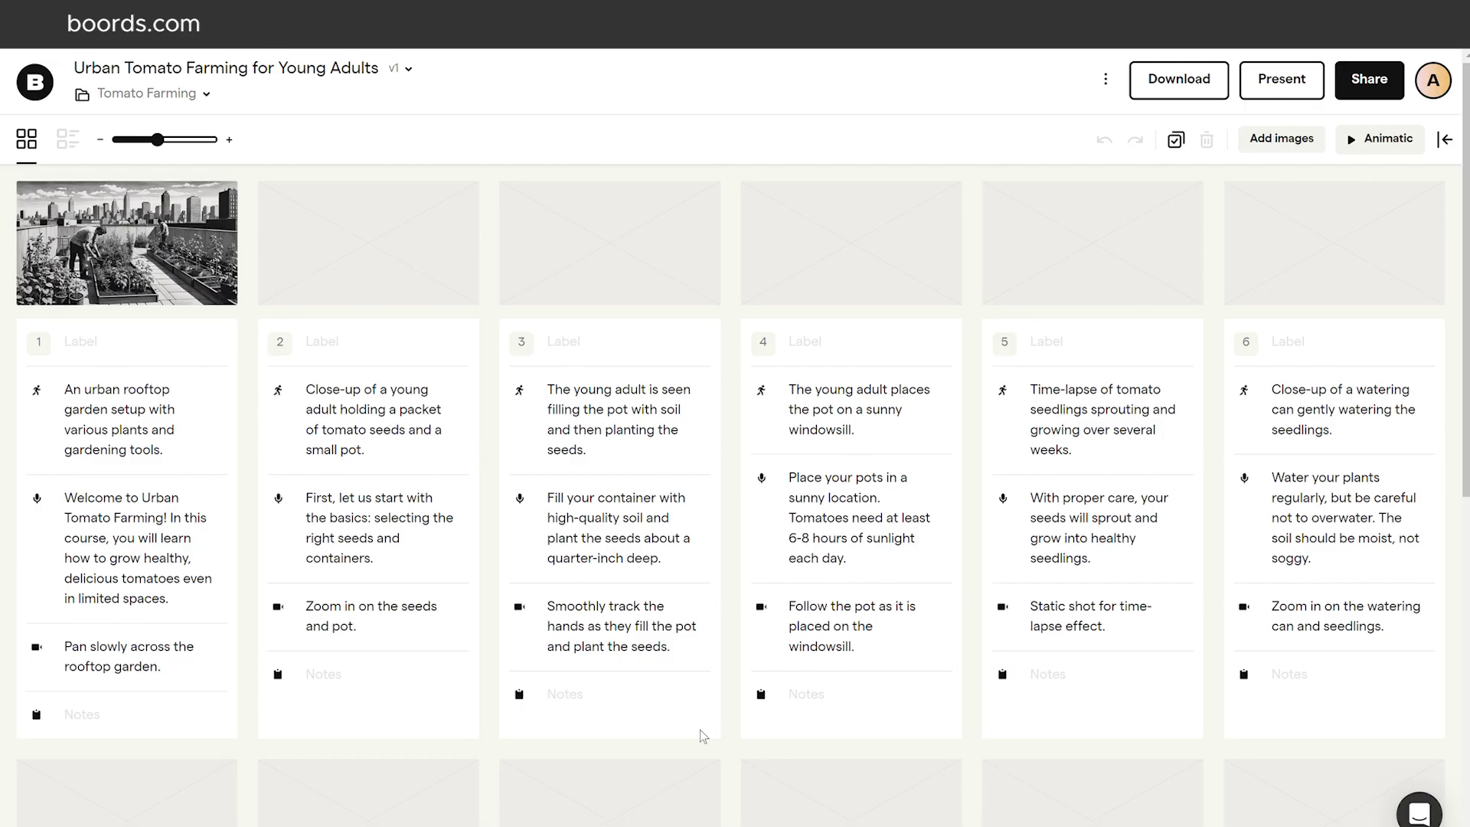
left_click(77, 258)
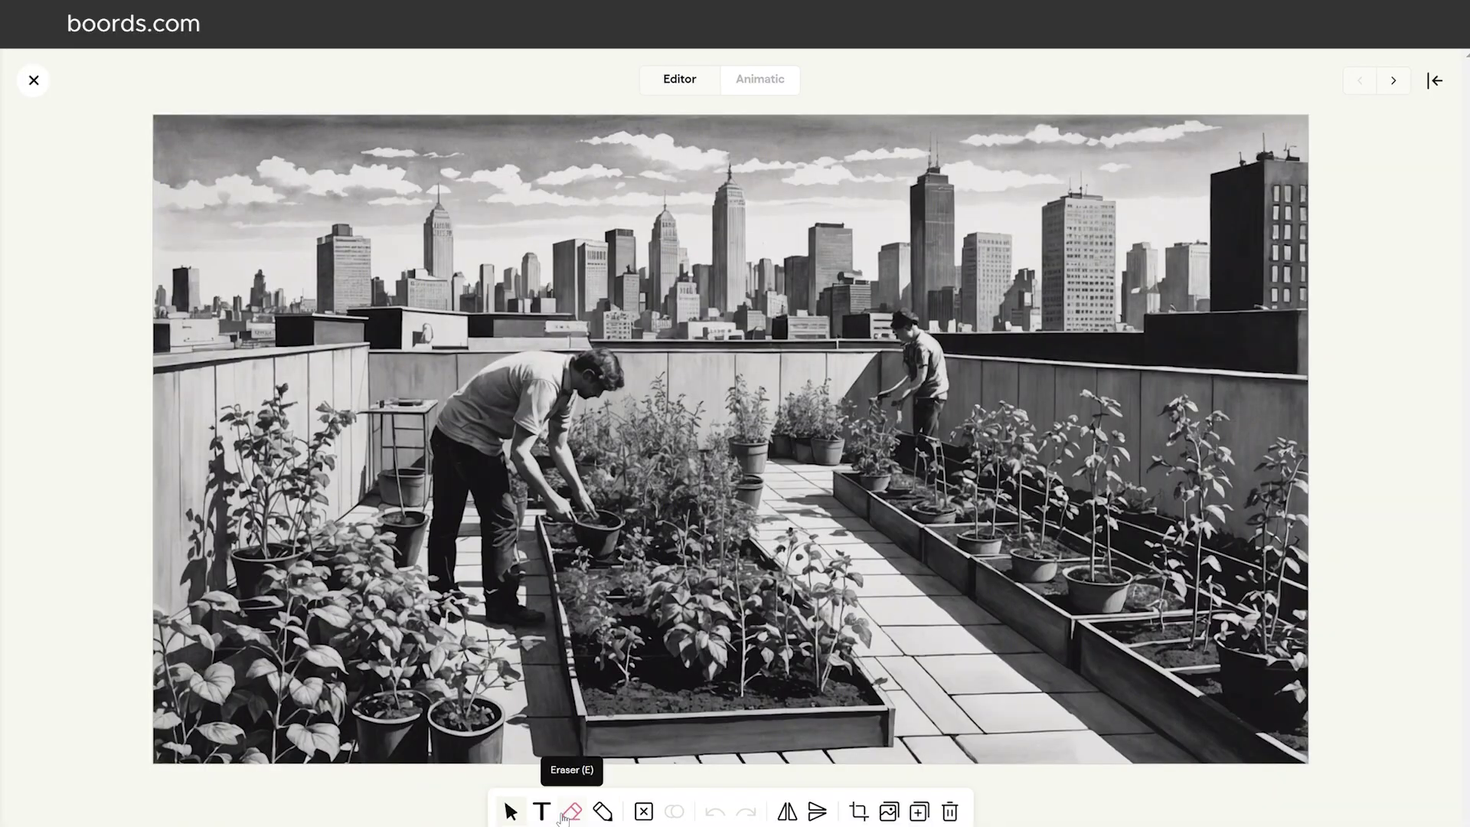
left_click(359, 273)
type("TOMATO FARMIN")
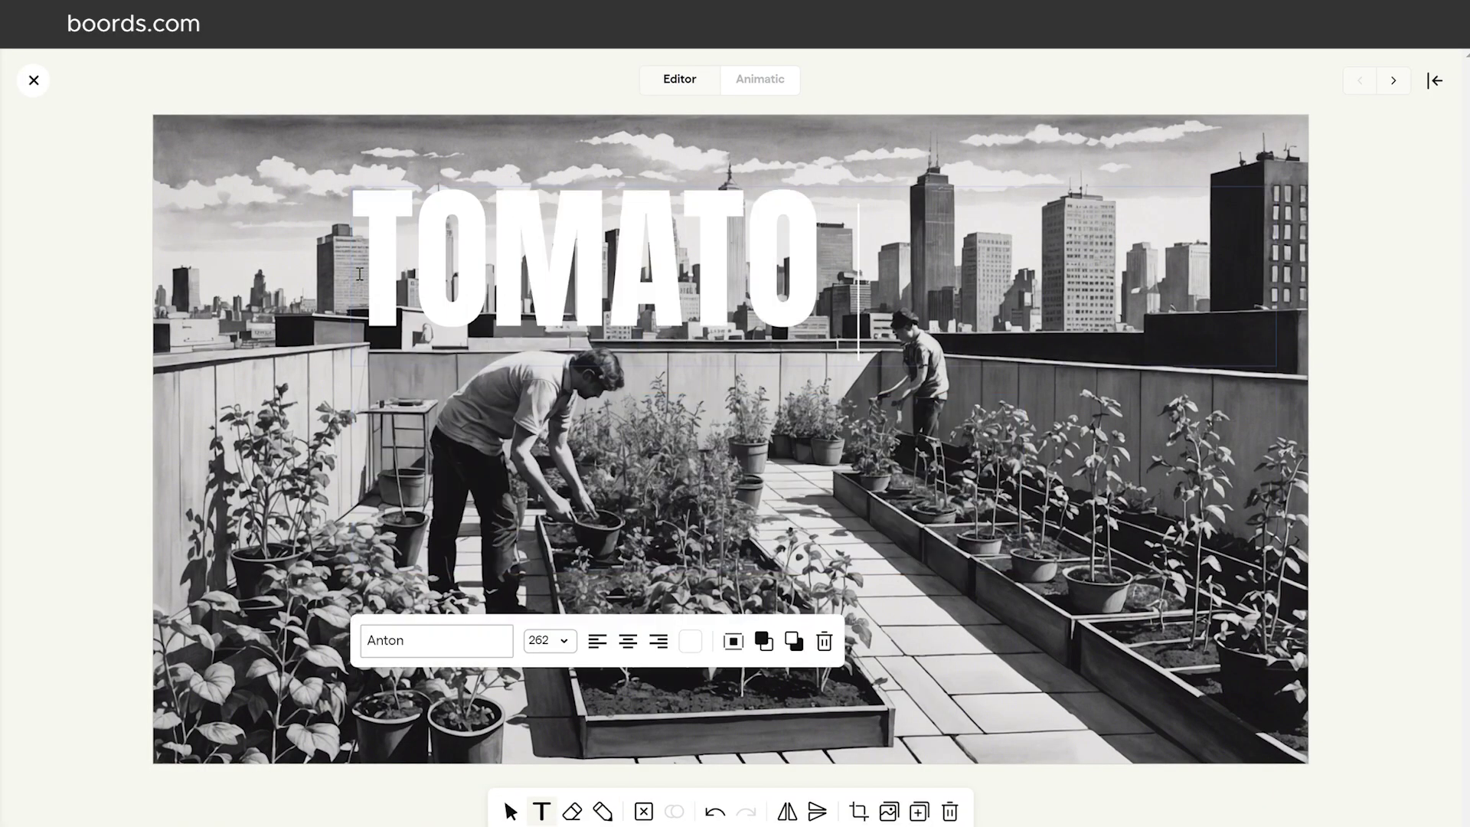
type("G")
left_click(511, 811)
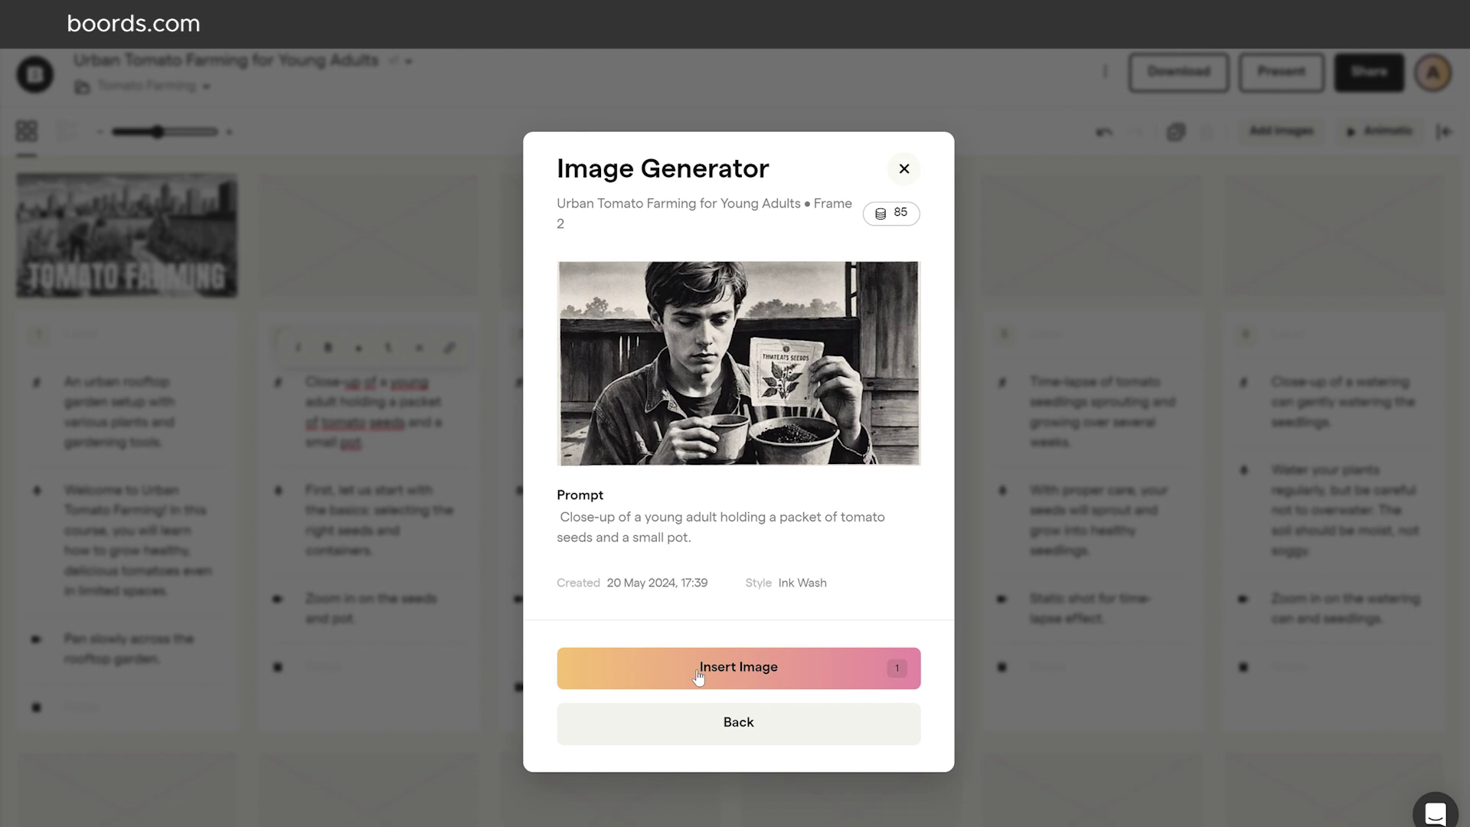
Insert the generated image for frame 2, and insert a regenerated frame 3 image with "in an urban environment" added to its prompt.
left_click(699, 668)
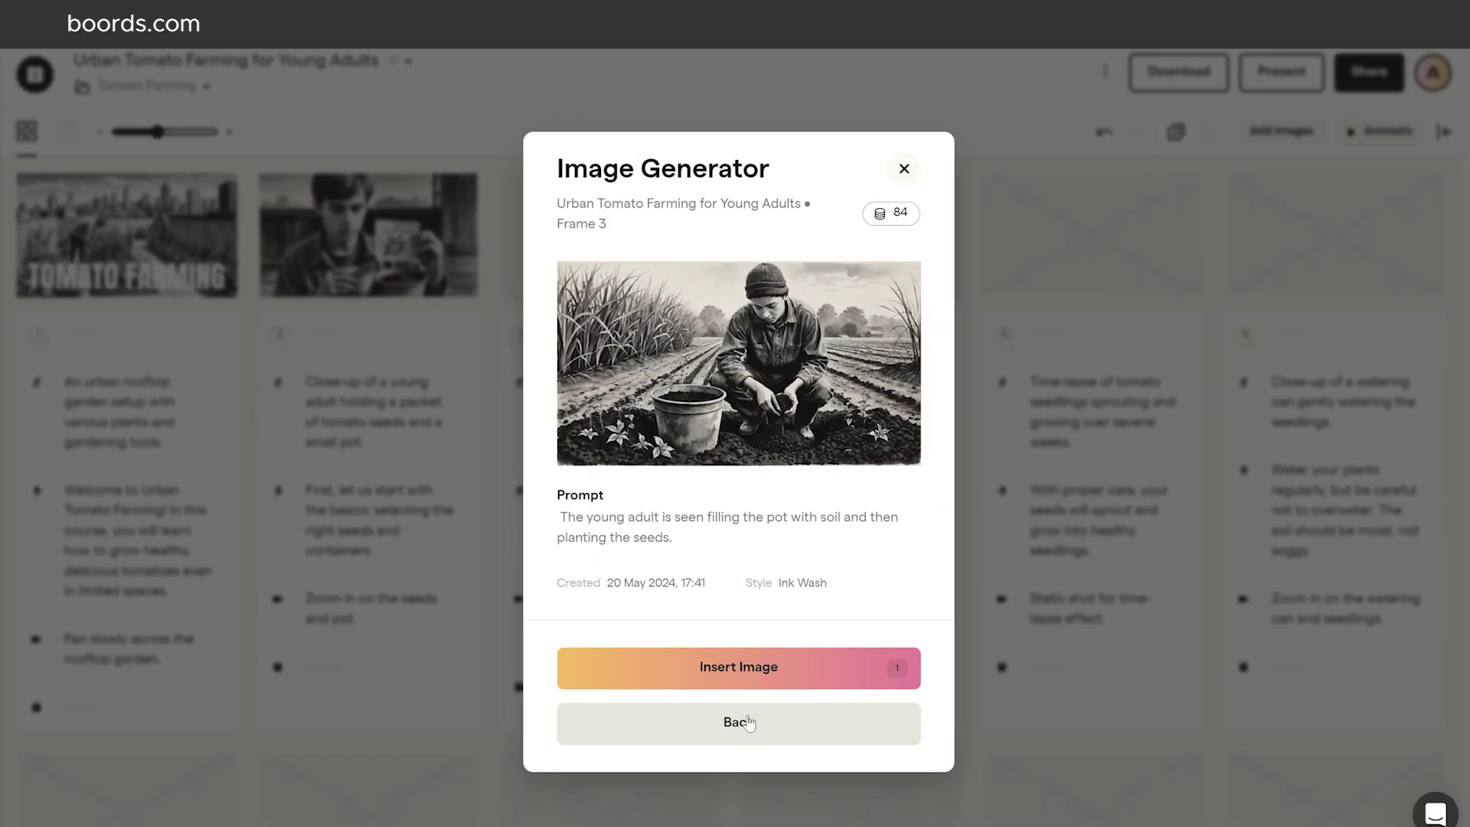
left_click(749, 722)
left_click(372, 463)
key("BackSpace")
type("in an urban environment")
left_click(706, 704)
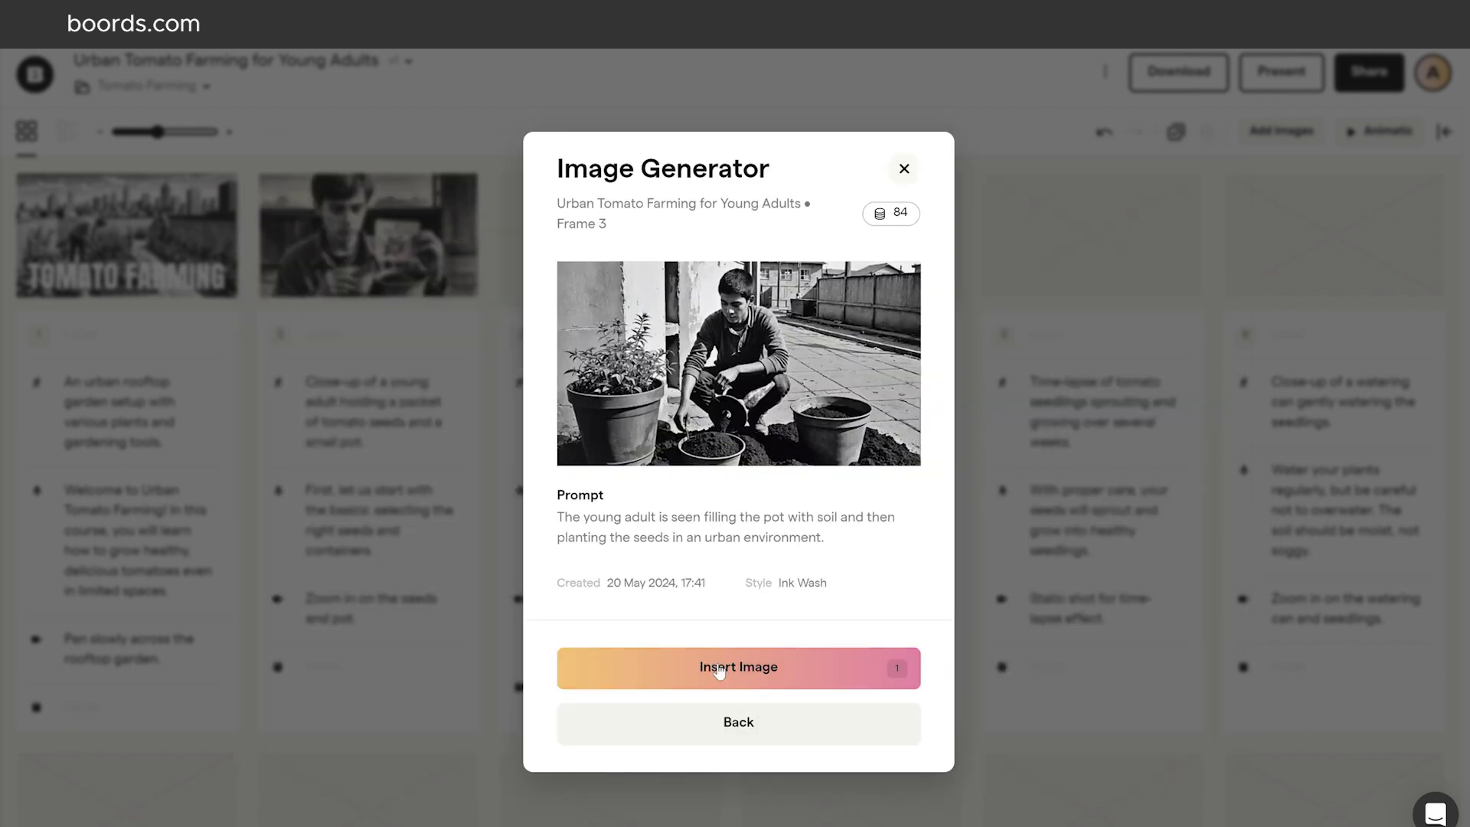
left_click(740, 666)
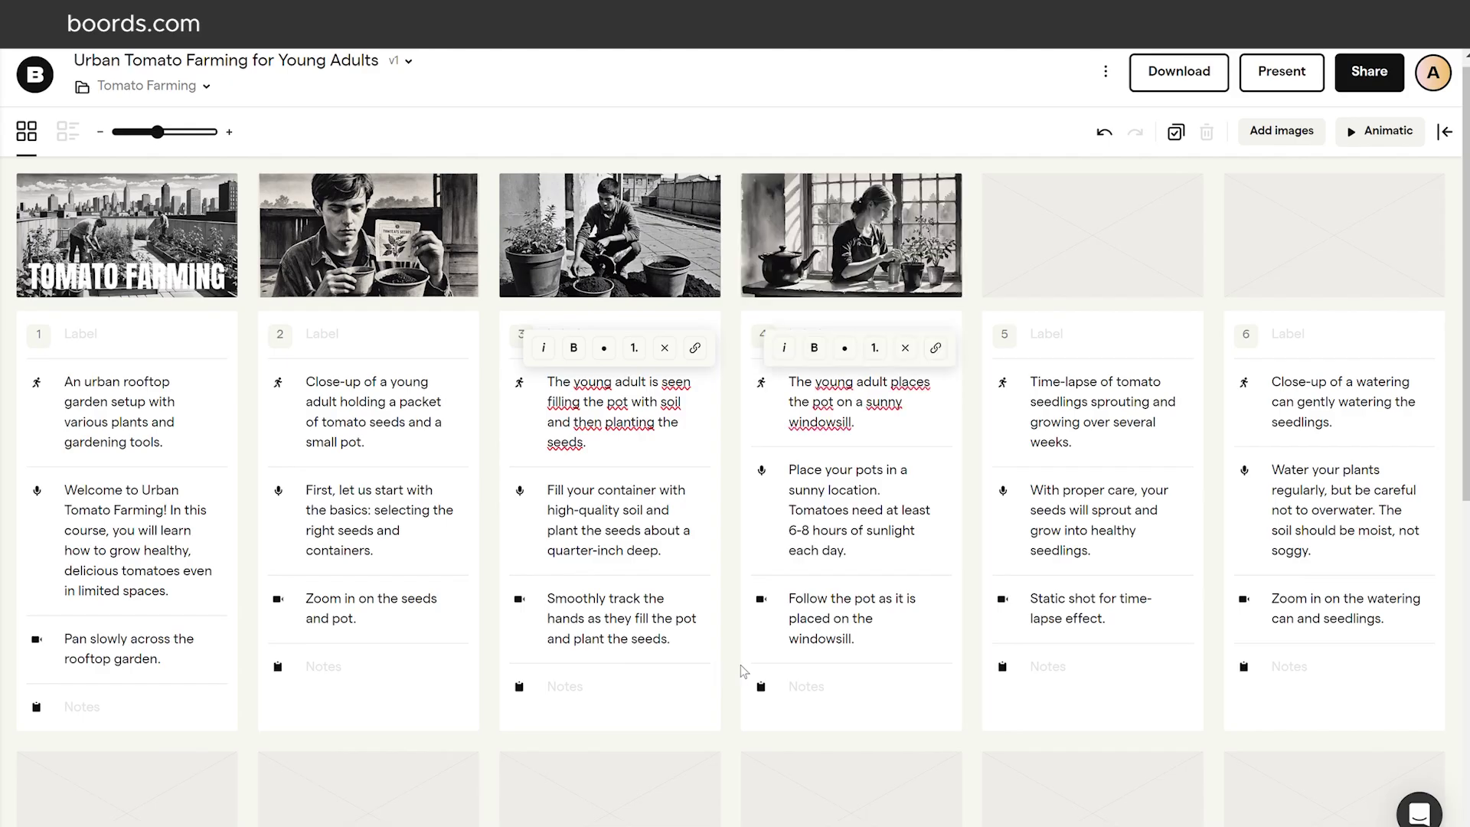
Open the storyboard's animatic and start a new MP4 render for download.
scroll(756, 660, "down", 8)
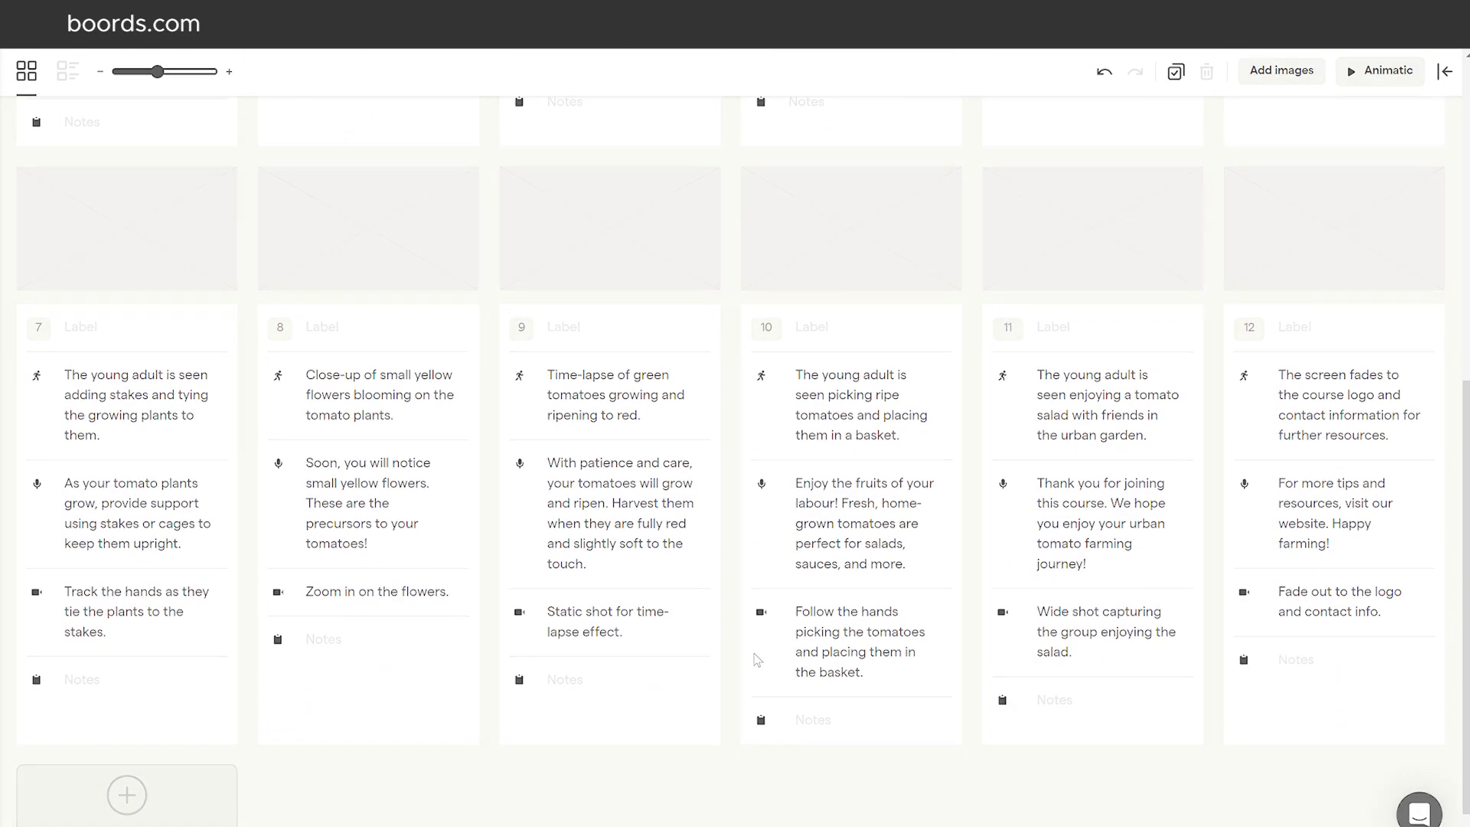
left_click(1359, 69)
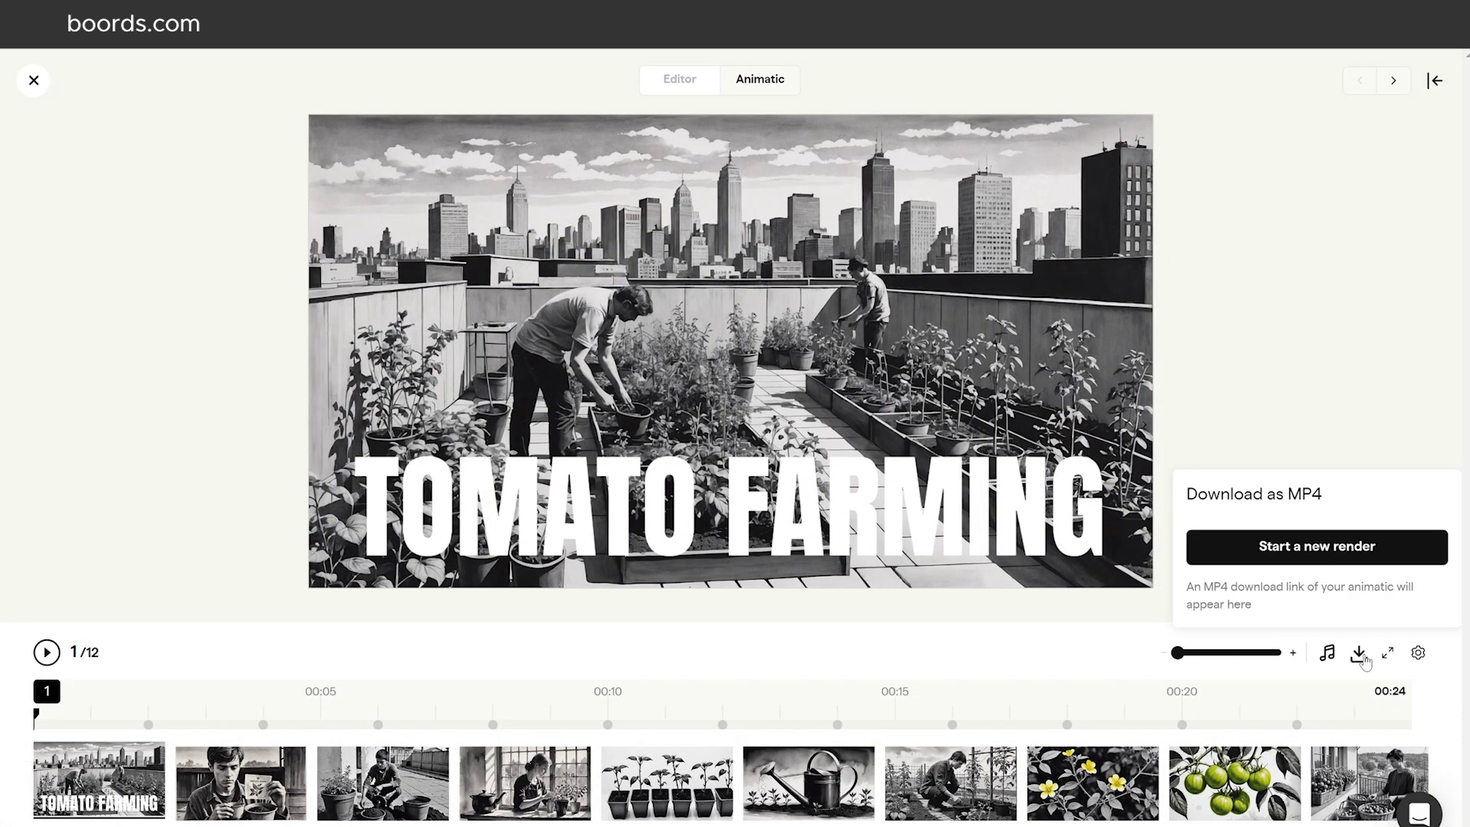
left_click(1329, 548)
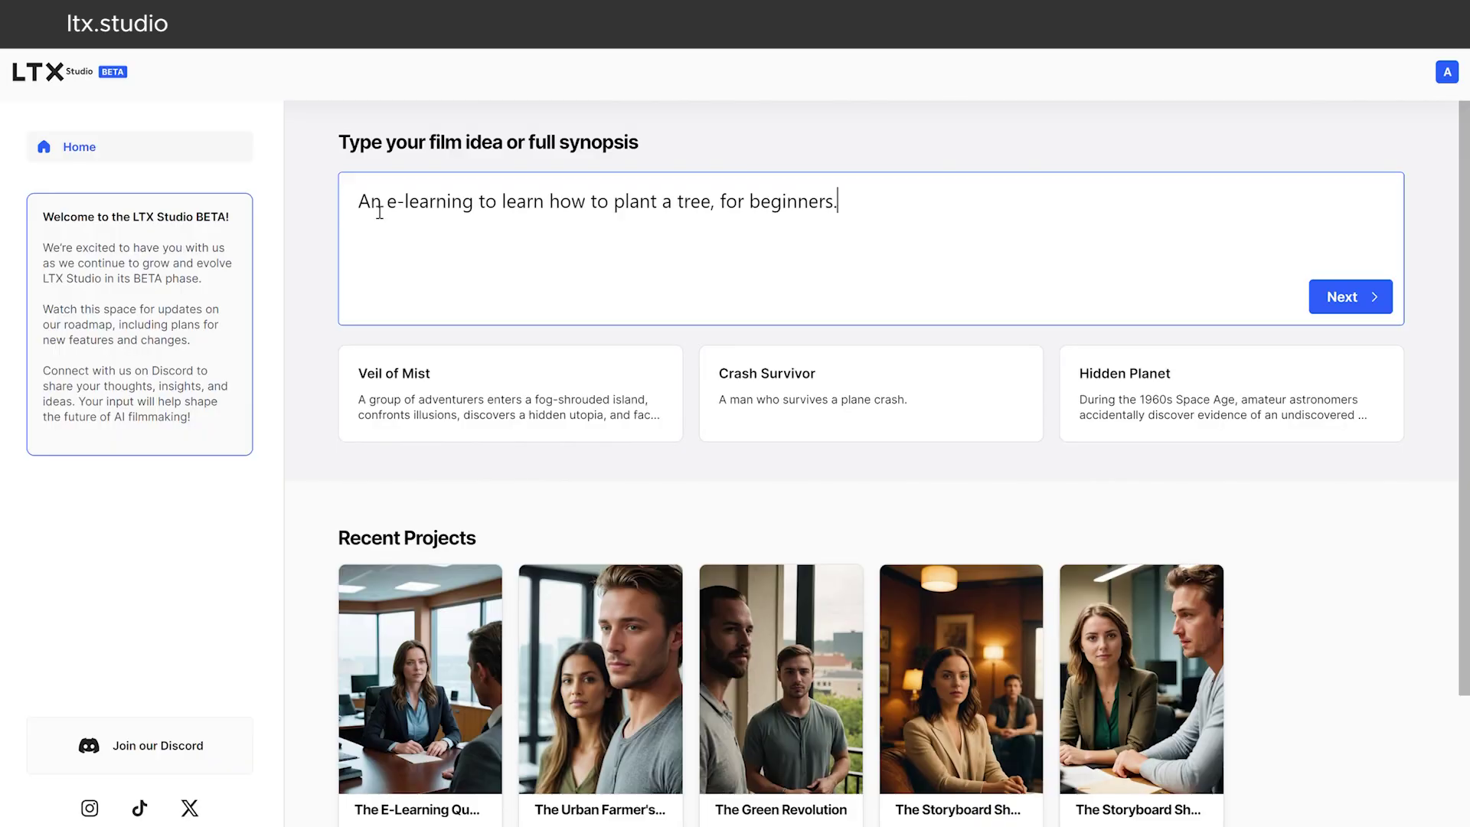
Switch to LTX Studio and submit the film idea "An e-learning to learn how to plant a tree, for beginners.".
left_click(1345, 291)
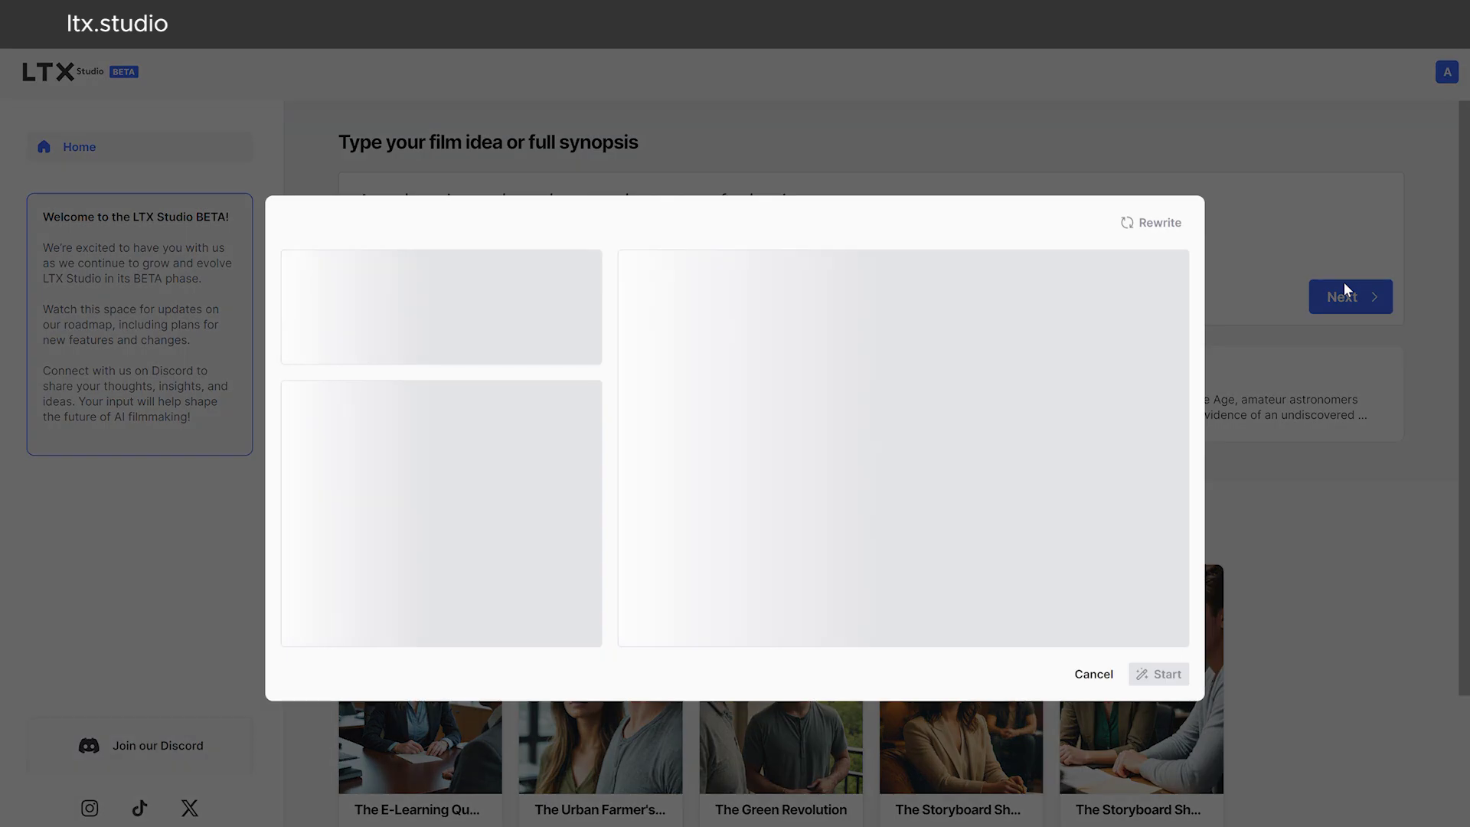
mouse_move(758, 456)
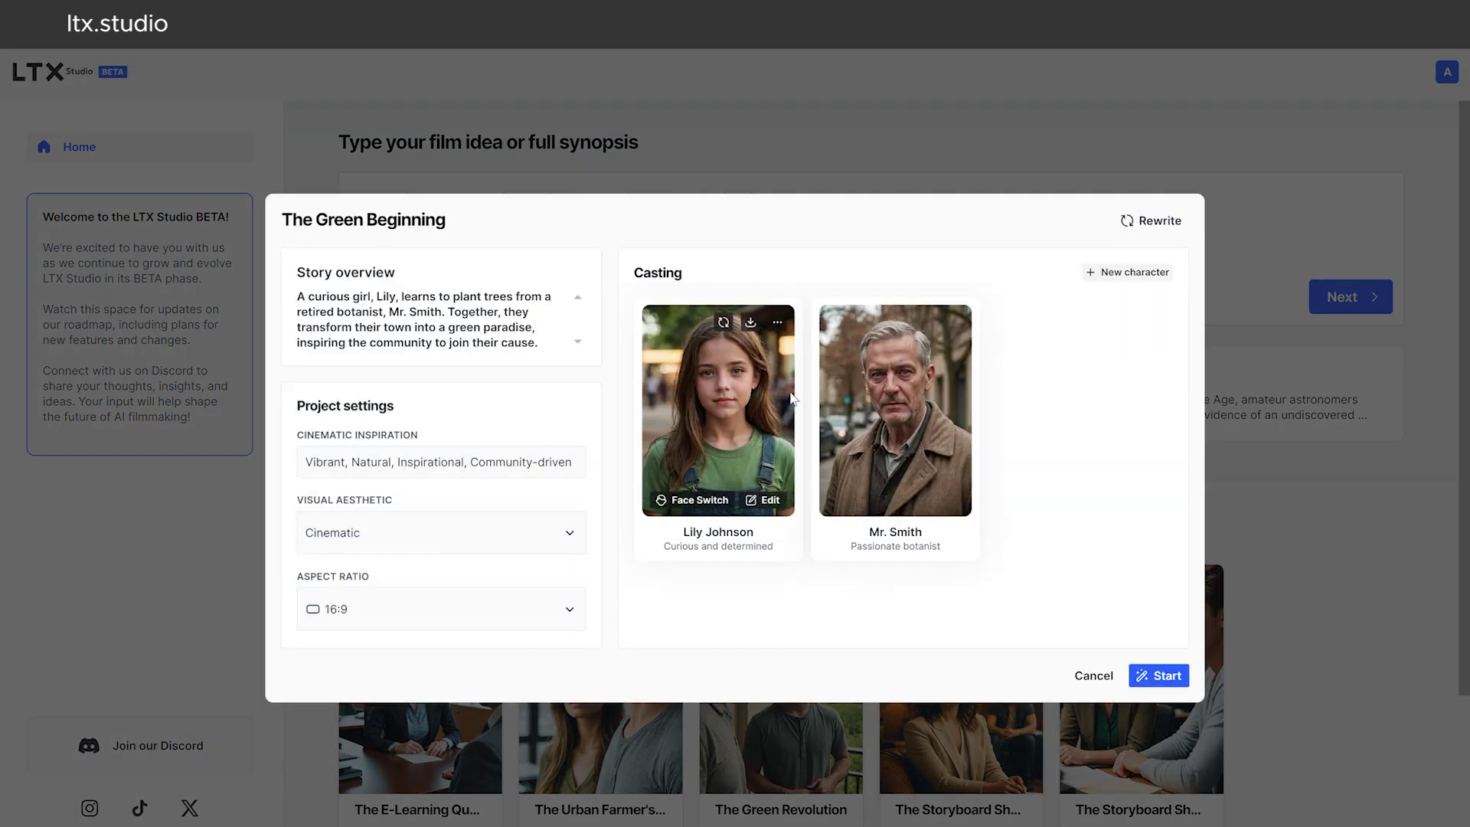
Set the age of the young female character in the casting to 30 and apply the change.
left_click(766, 501)
left_click(1060, 154)
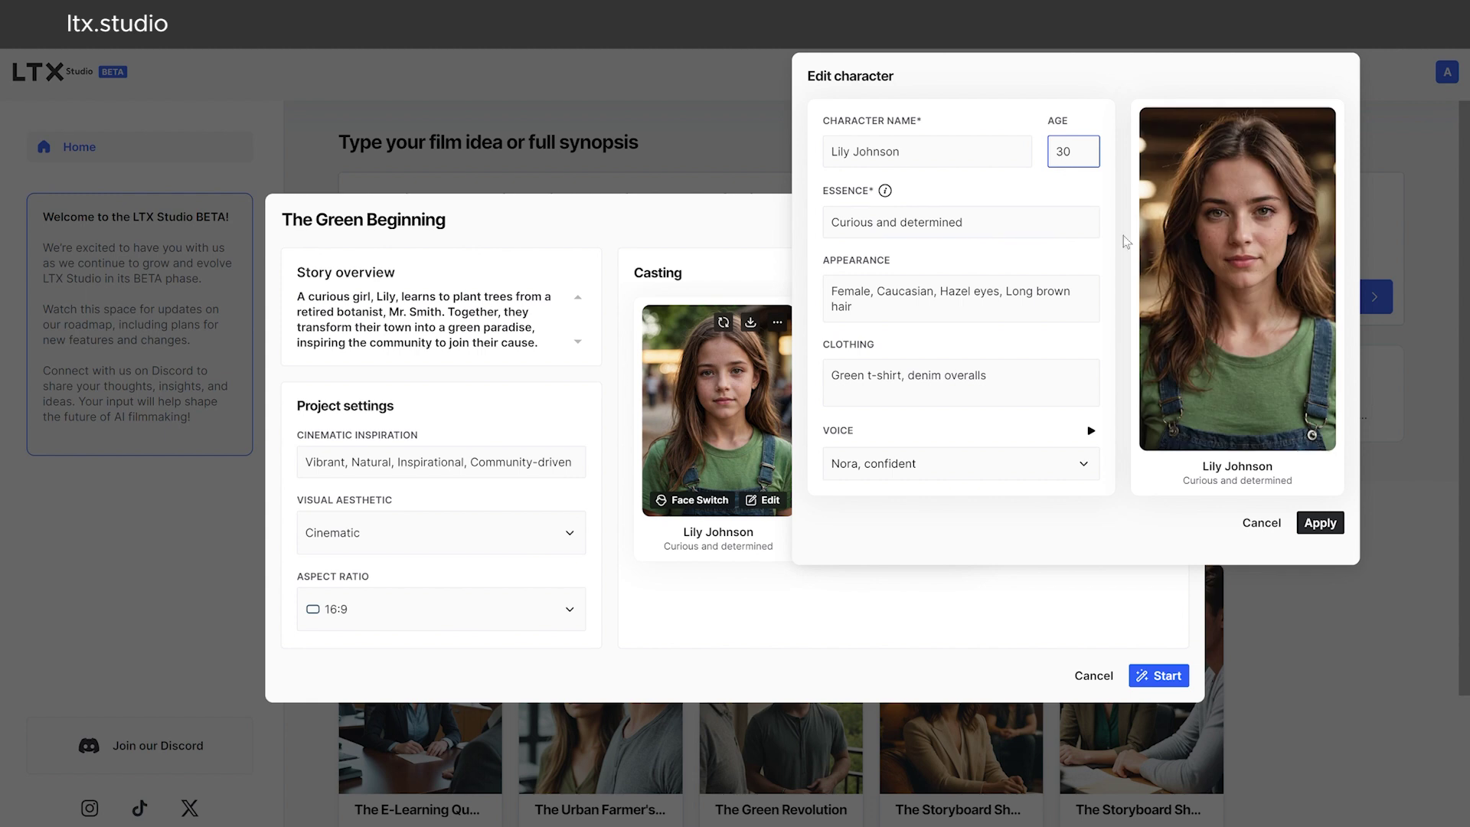
left_click(1327, 527)
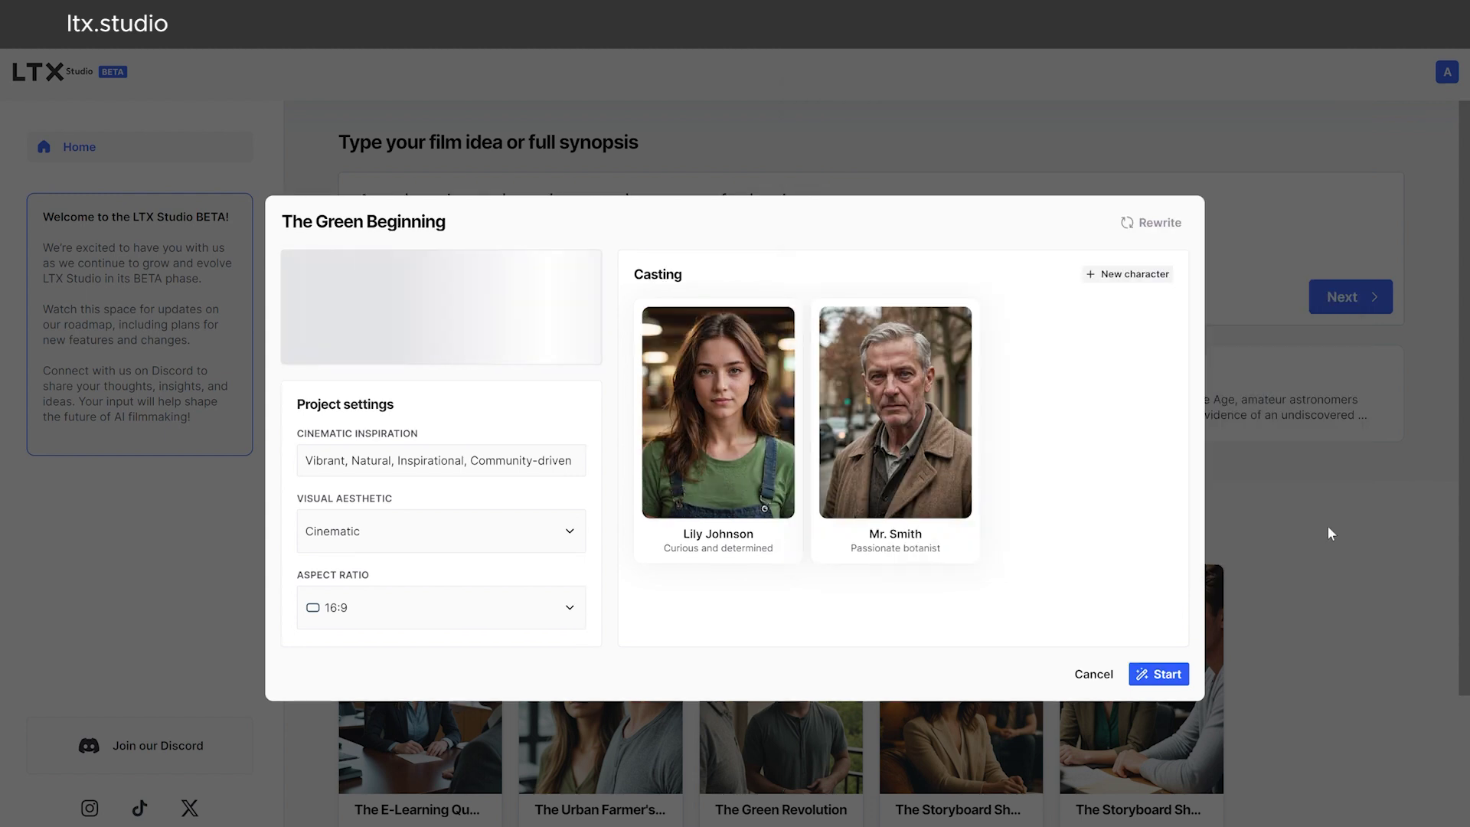
Check the visual aesthetic options, keep Cinematic, and start generating the storyboard for The Green Beginning.
left_click(570, 532)
left_click_drag(577, 579, 1020, 600)
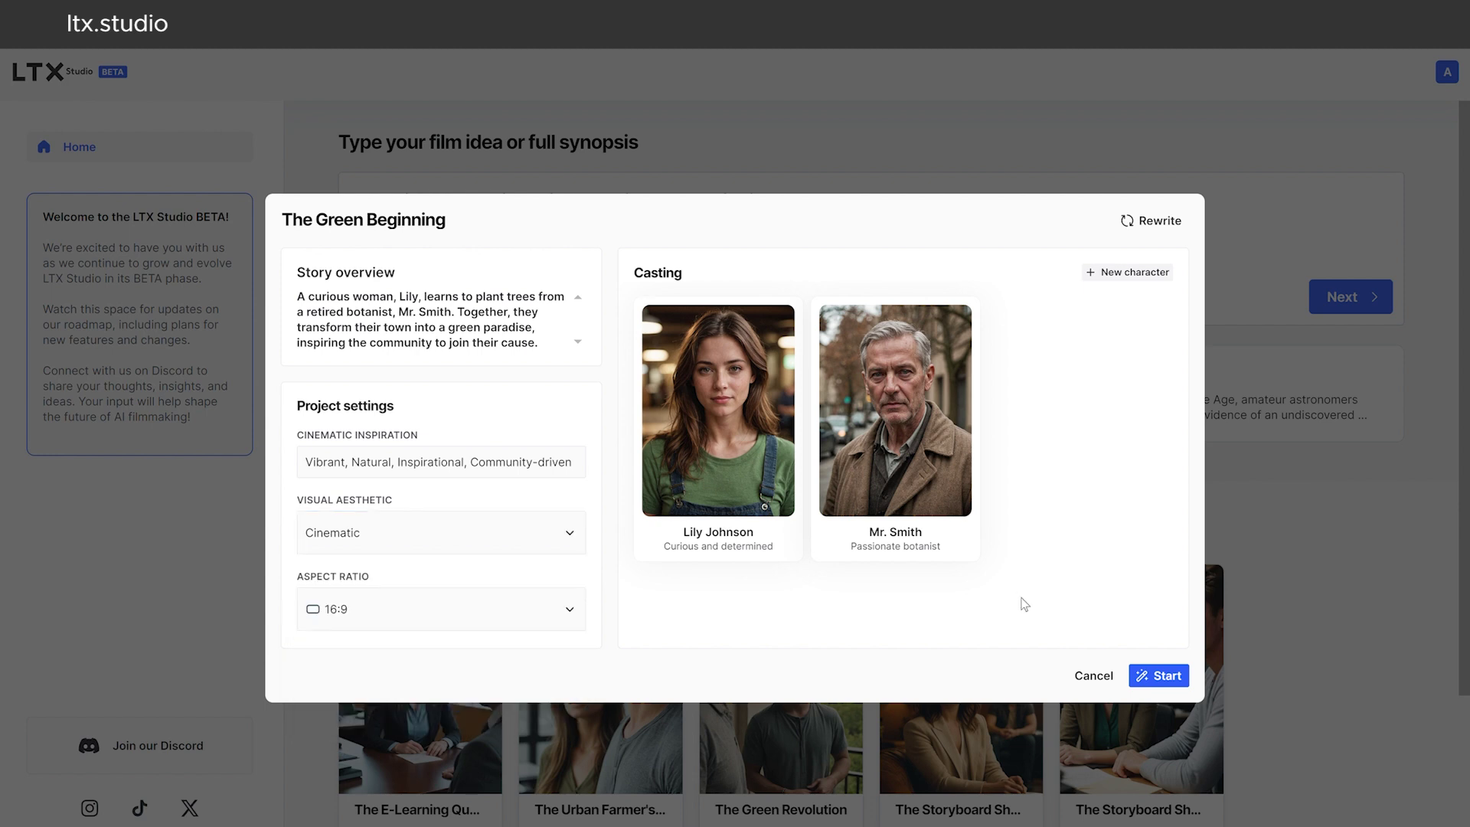
left_click(1158, 675)
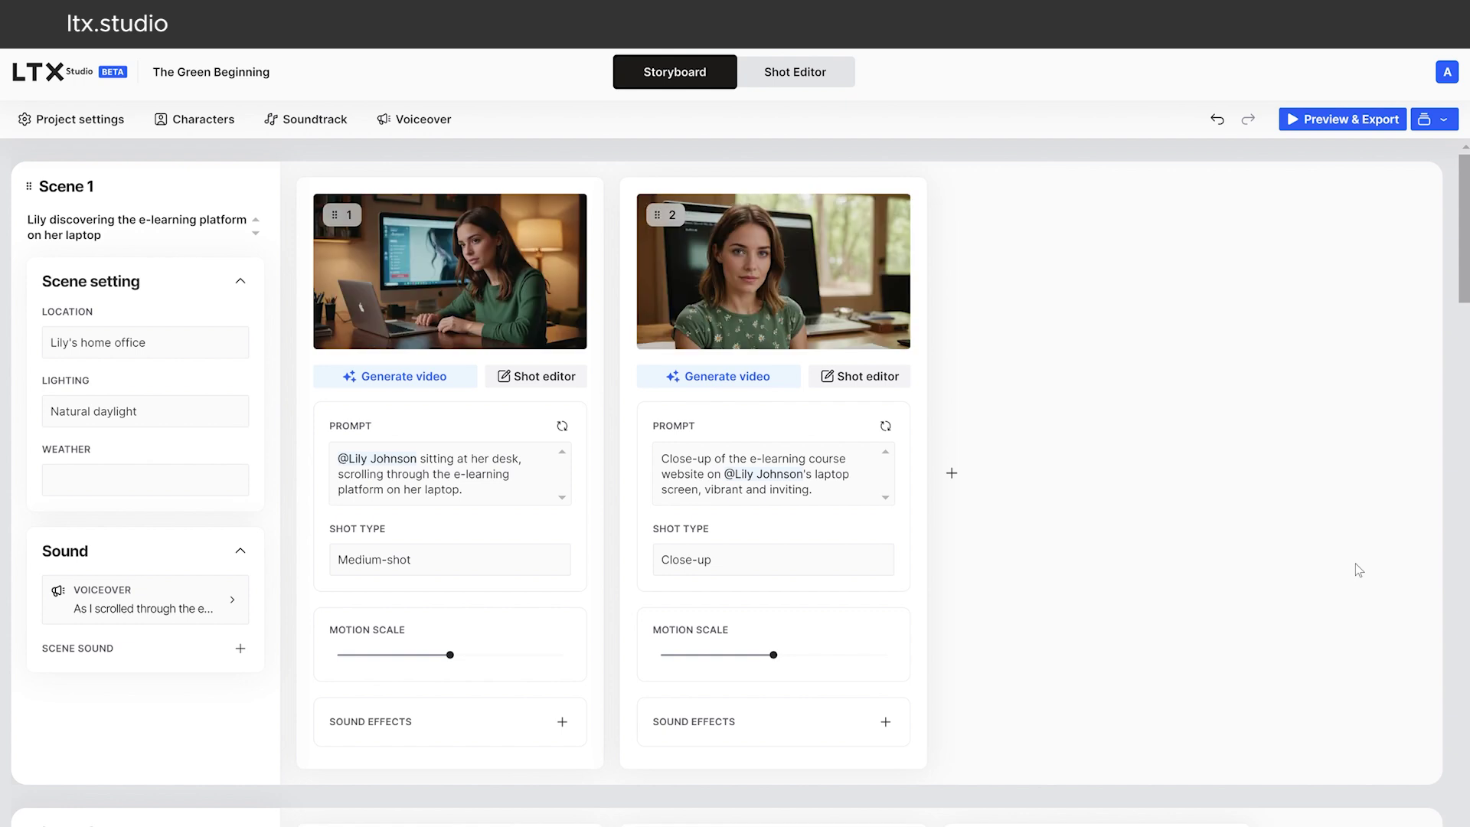
Review the generated shots, prompts and scene settings of the storyboard from Scene 1 through Scene 5.
left_click_drag(1461, 290, 1431, 407)
scroll(1431, 407, "down", 9)
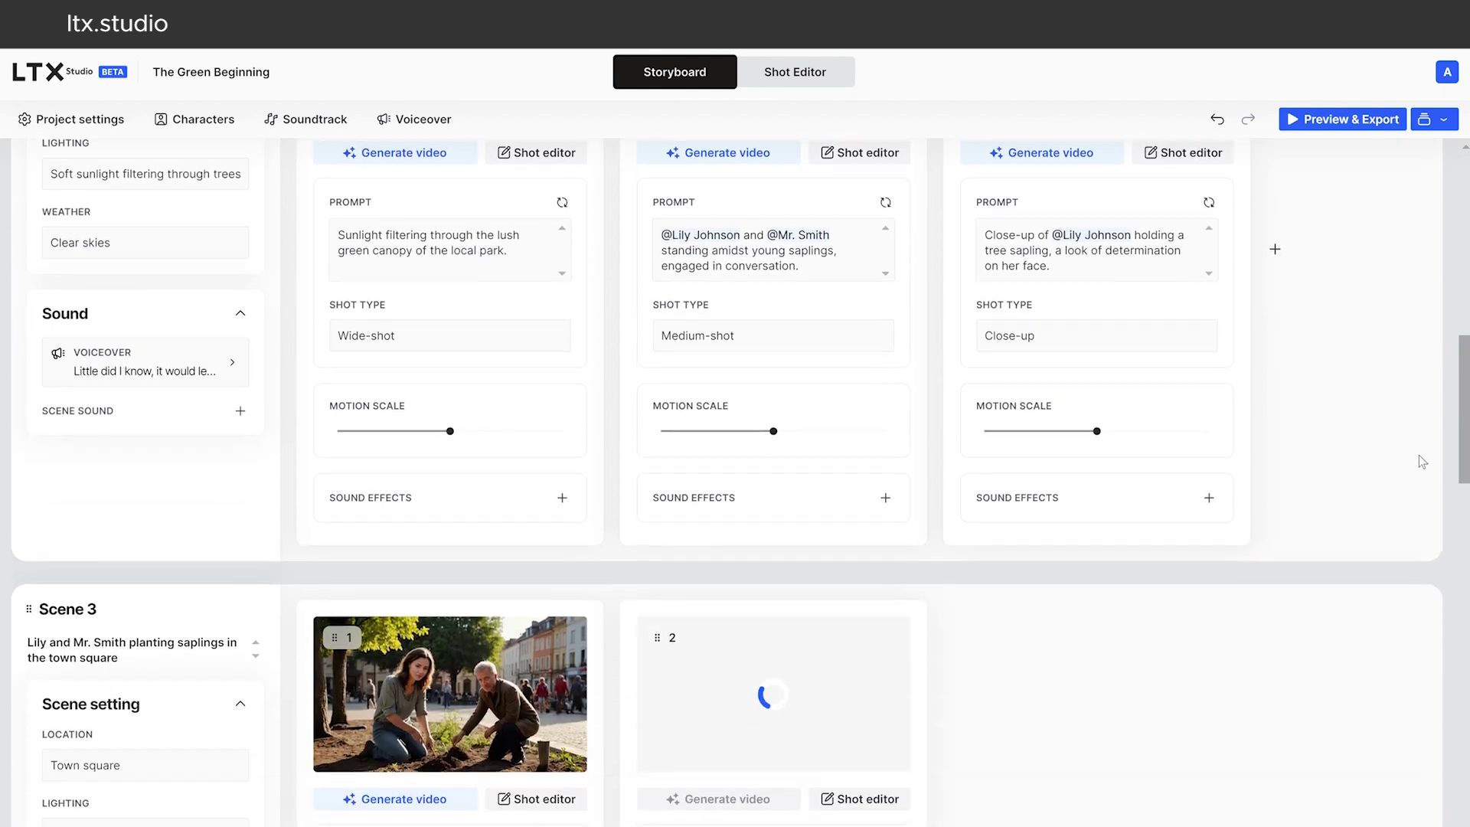
scroll(1399, 545, "down", 12)
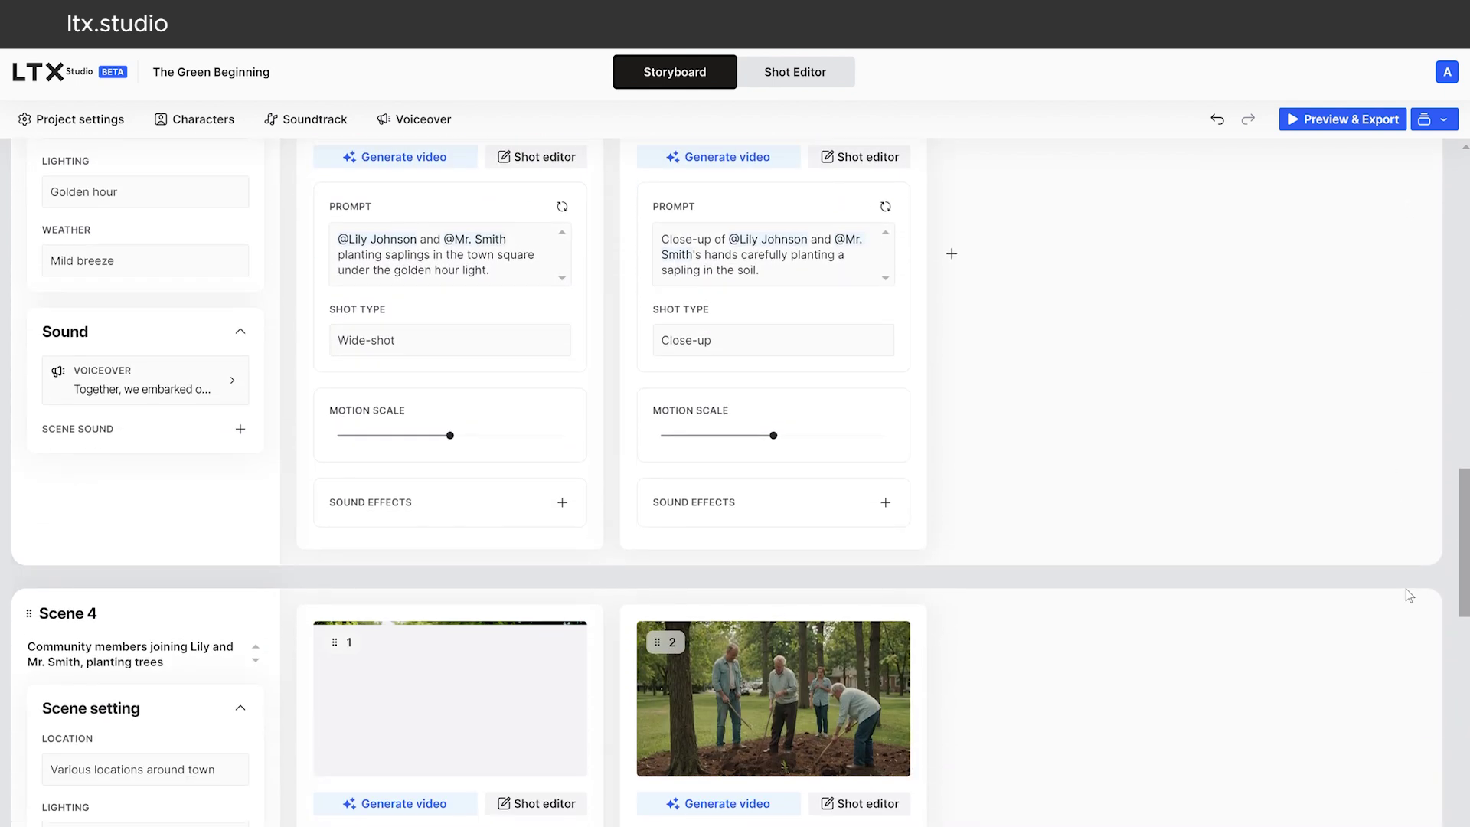
scroll(1417, 737, "down", 5)
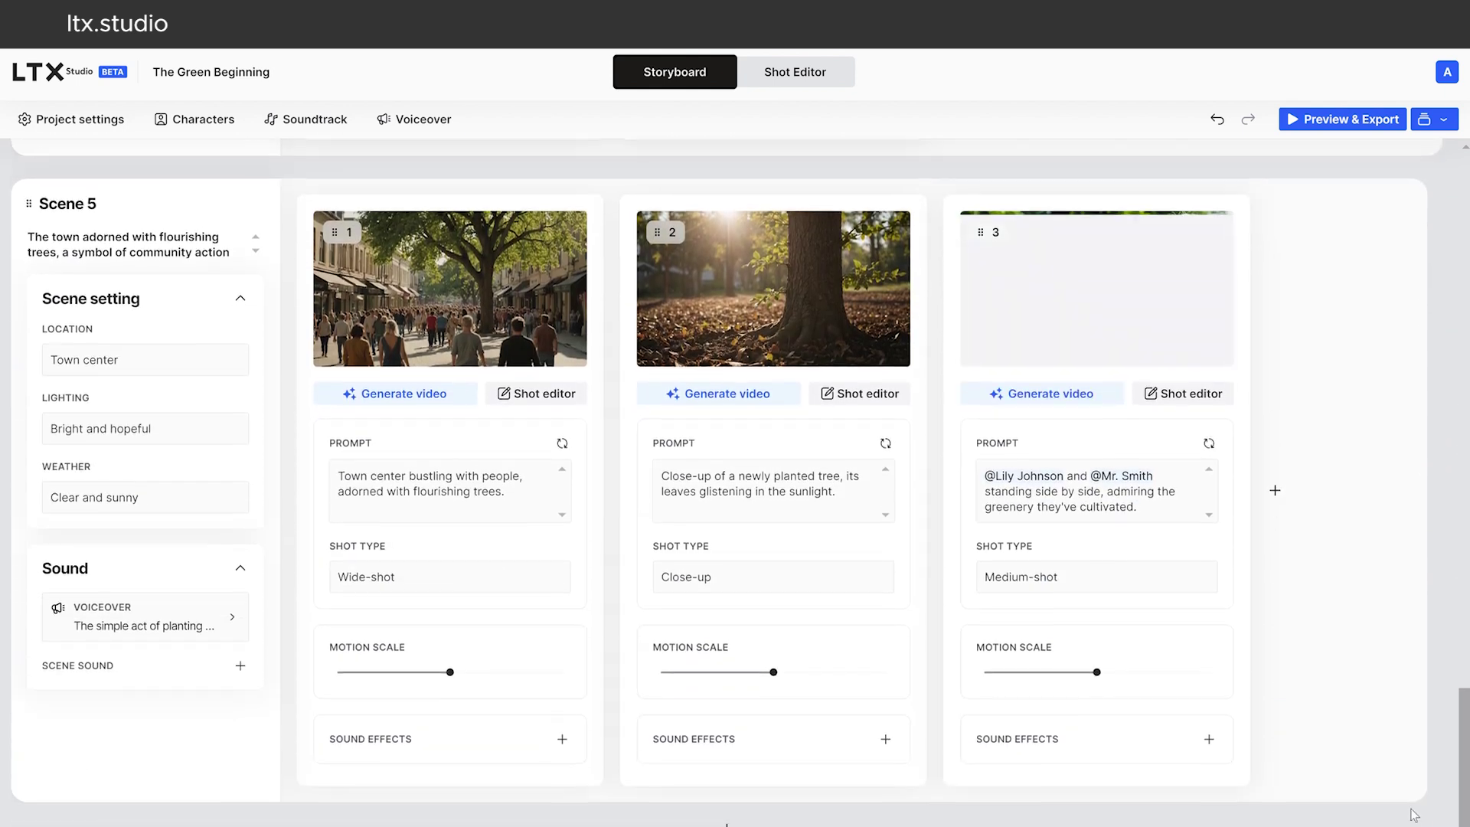
scroll(1414, 698, "up", 20)
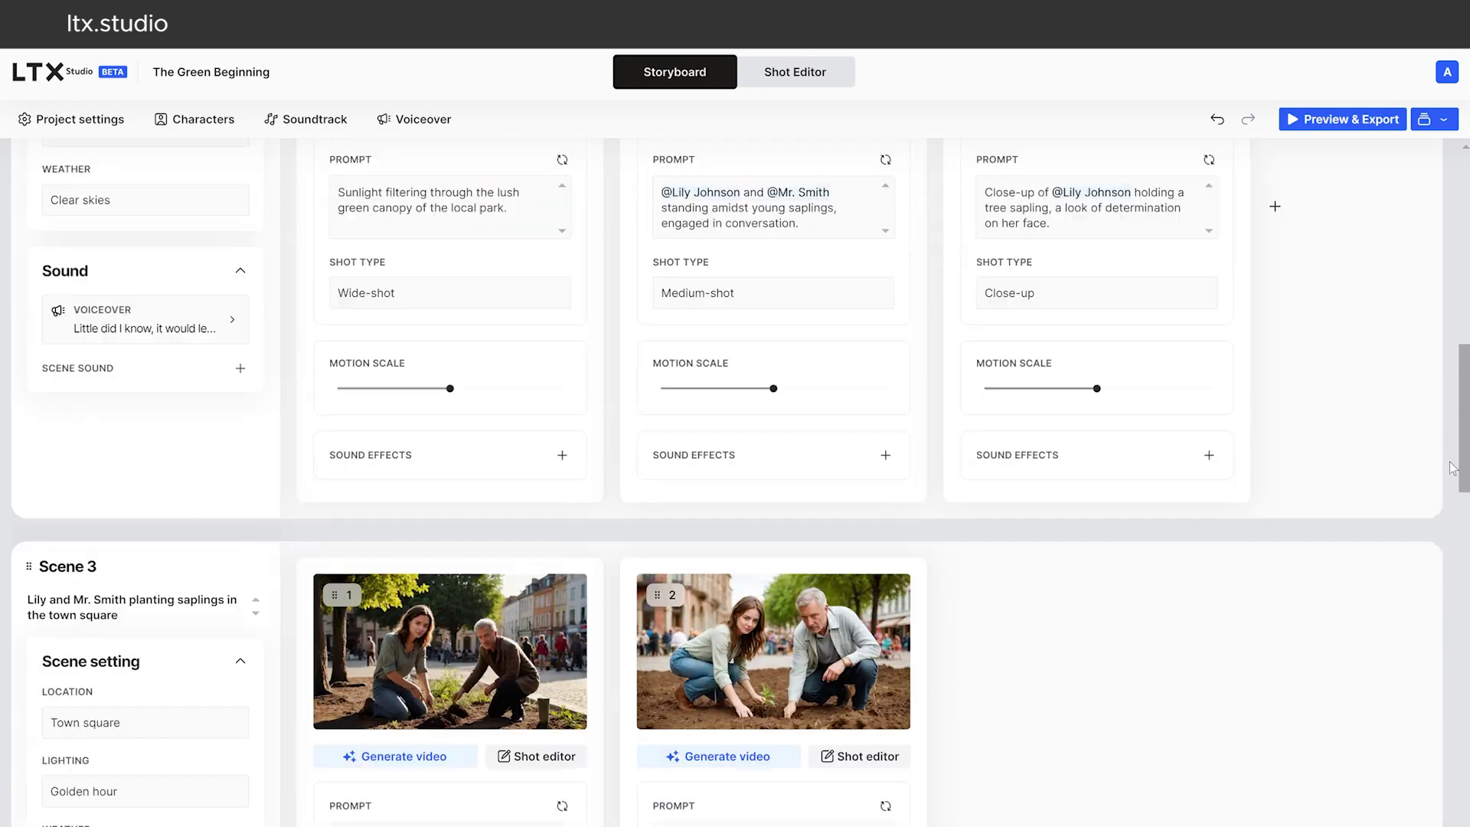
Play the project's current soundtrack and search for a replacement with the term "nature".
left_click(313, 120)
left_click(543, 235)
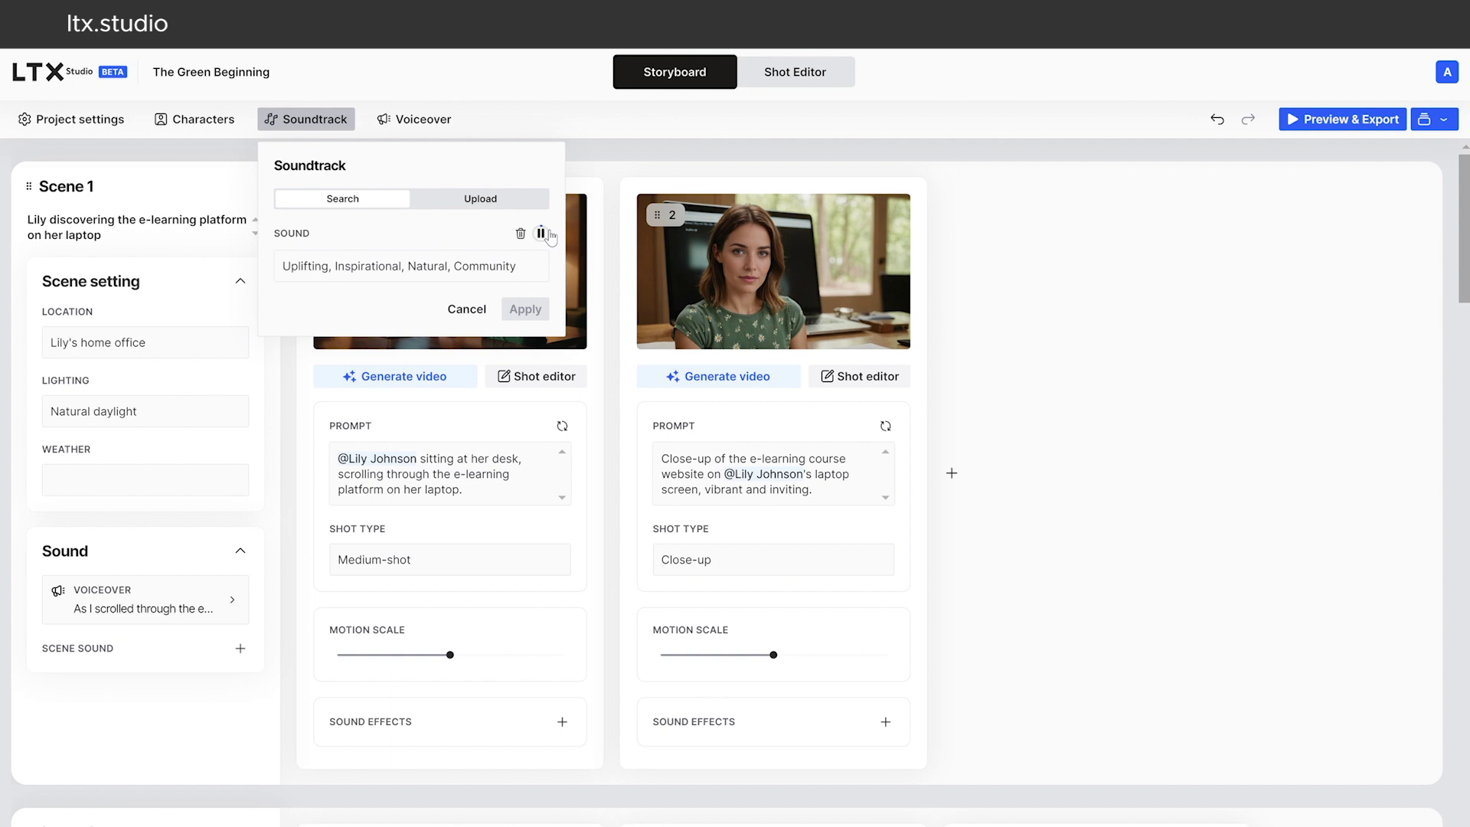
left_click(463, 274)
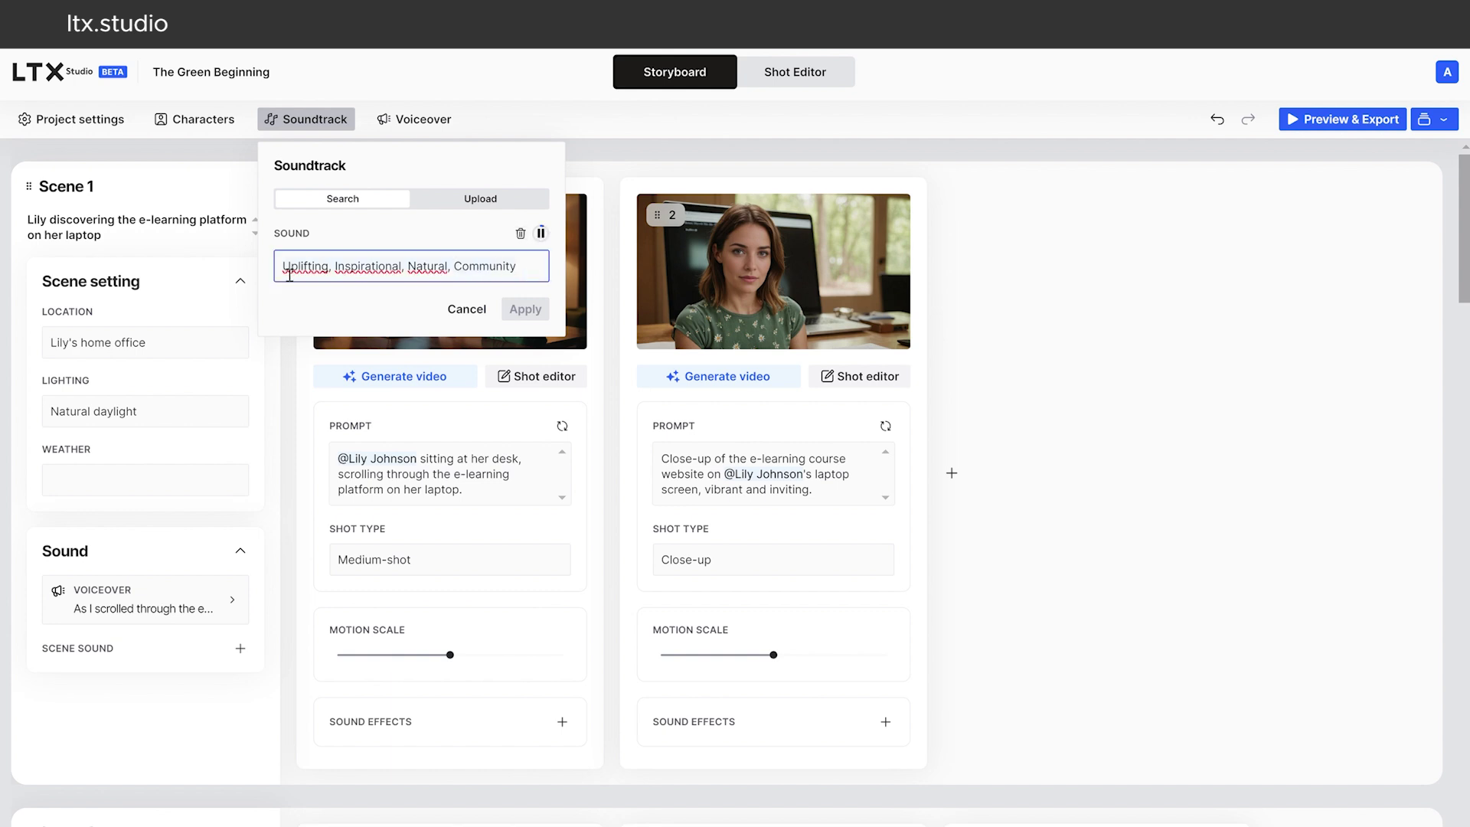
key("ctrl+a")
type("natu")
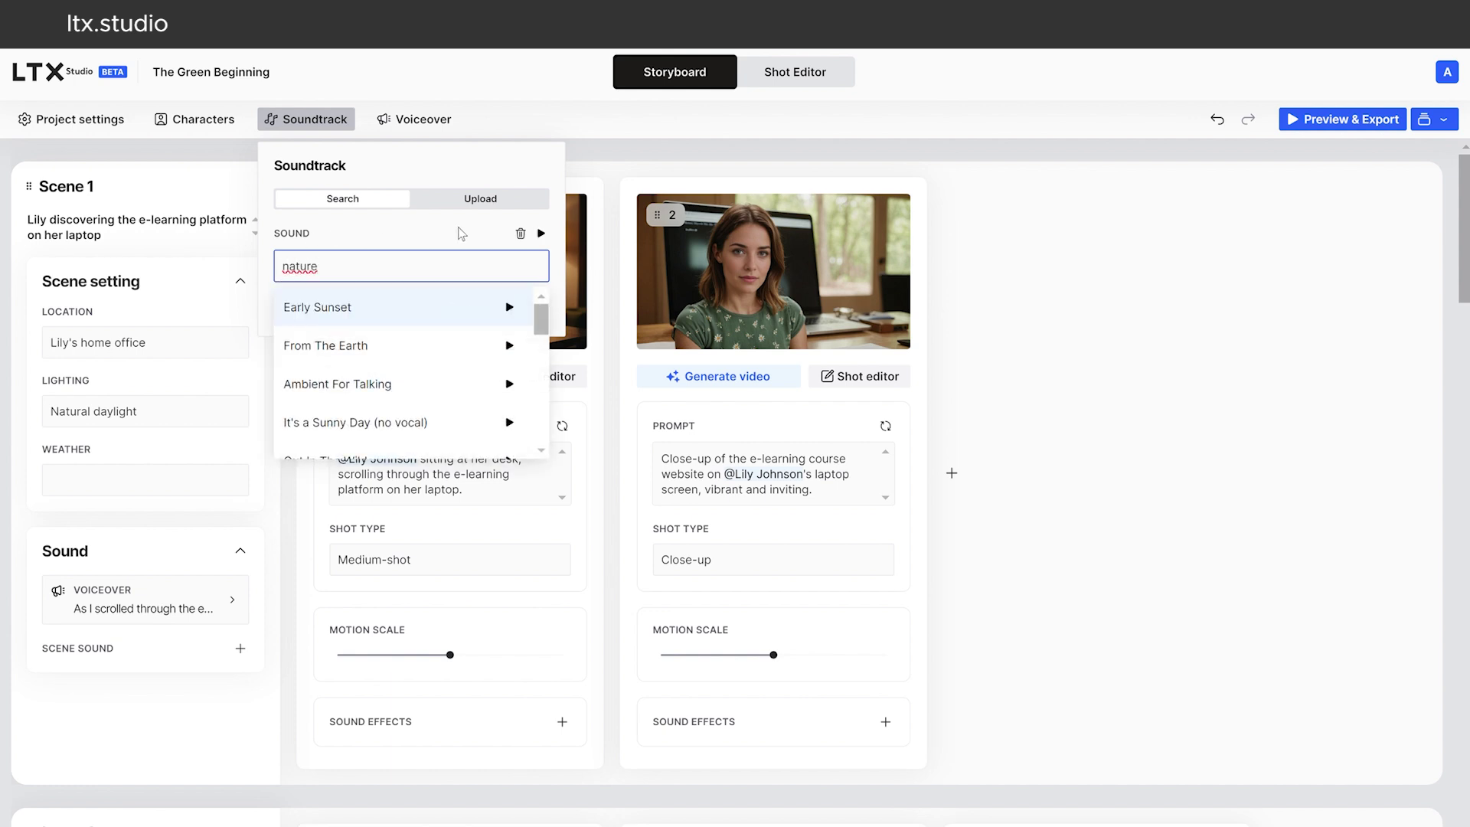
Preview the first four nature tracks and apply "Ambient For Talking" as the project soundtrack.
left_click(510, 307)
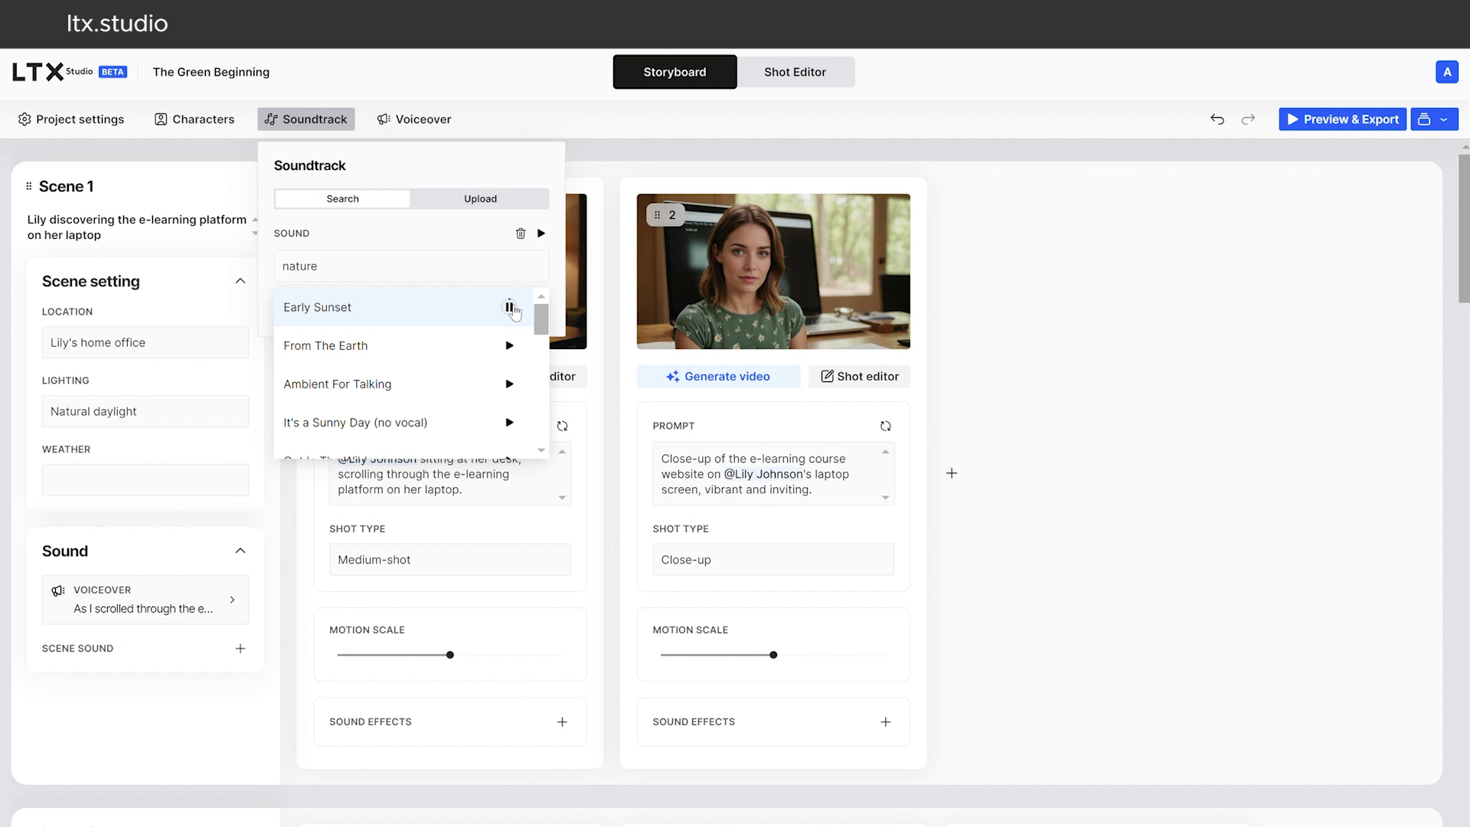
left_click(514, 346)
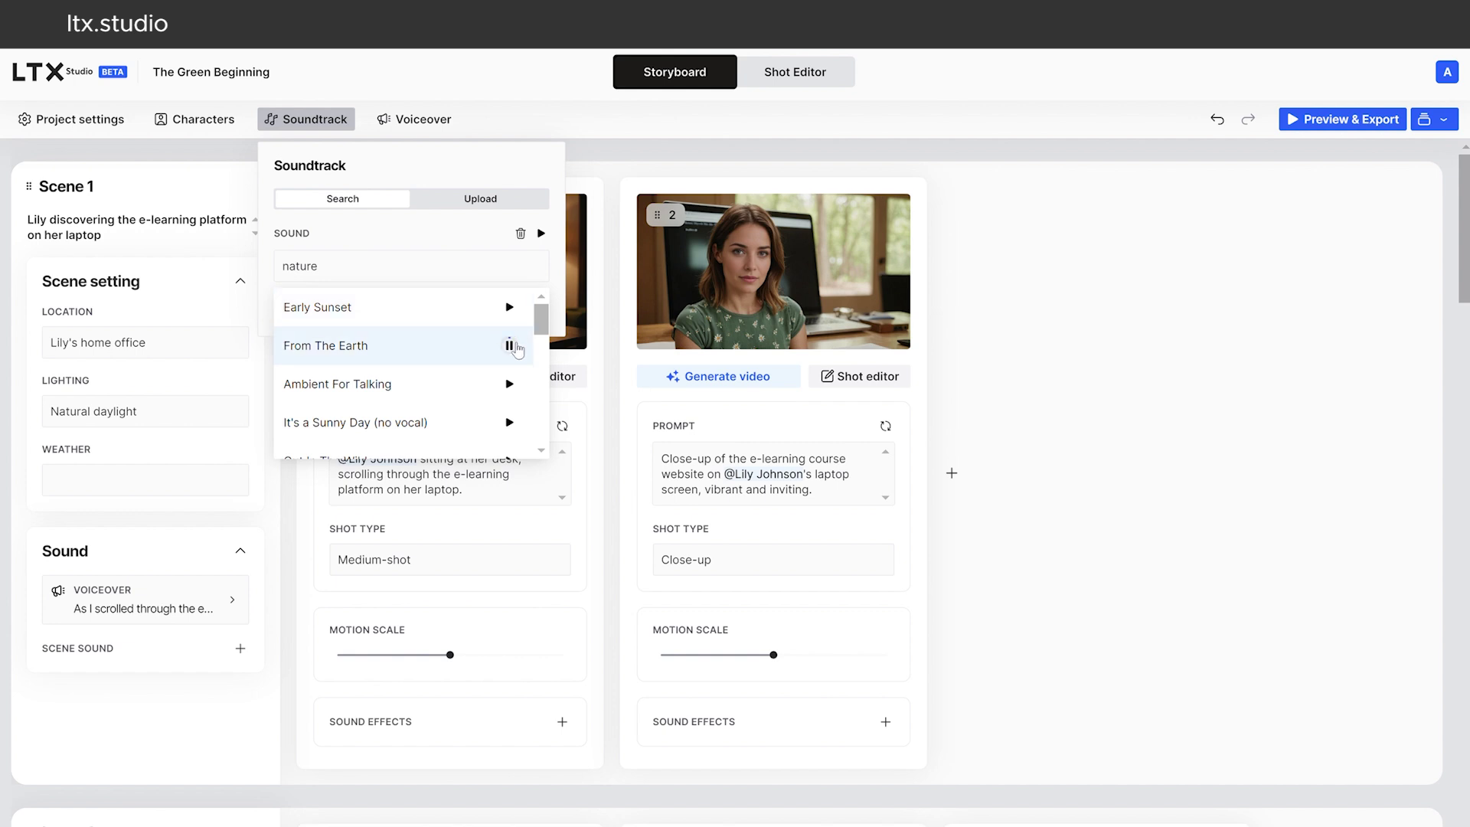
left_click(510, 384)
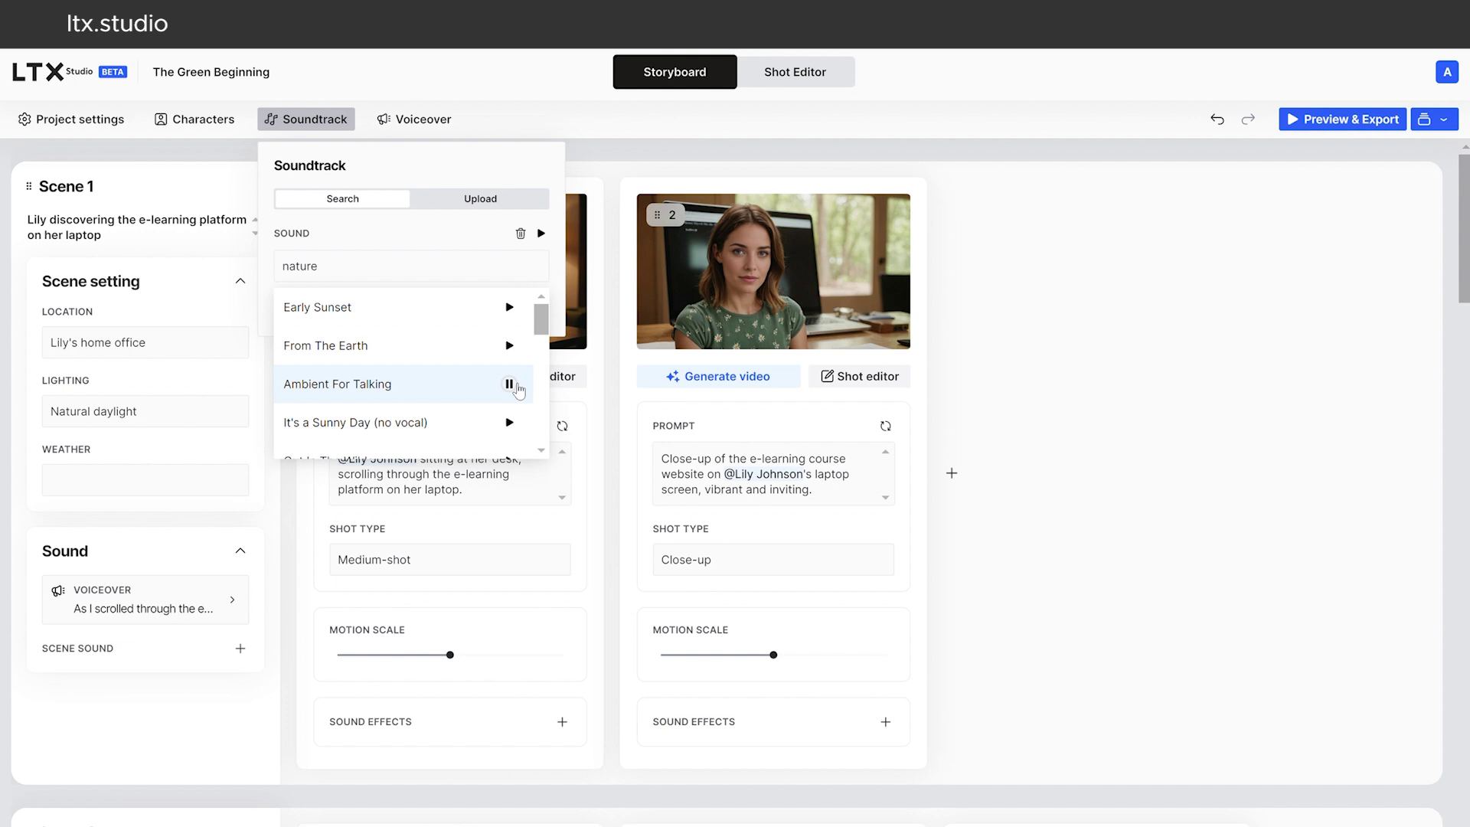
left_click(510, 423)
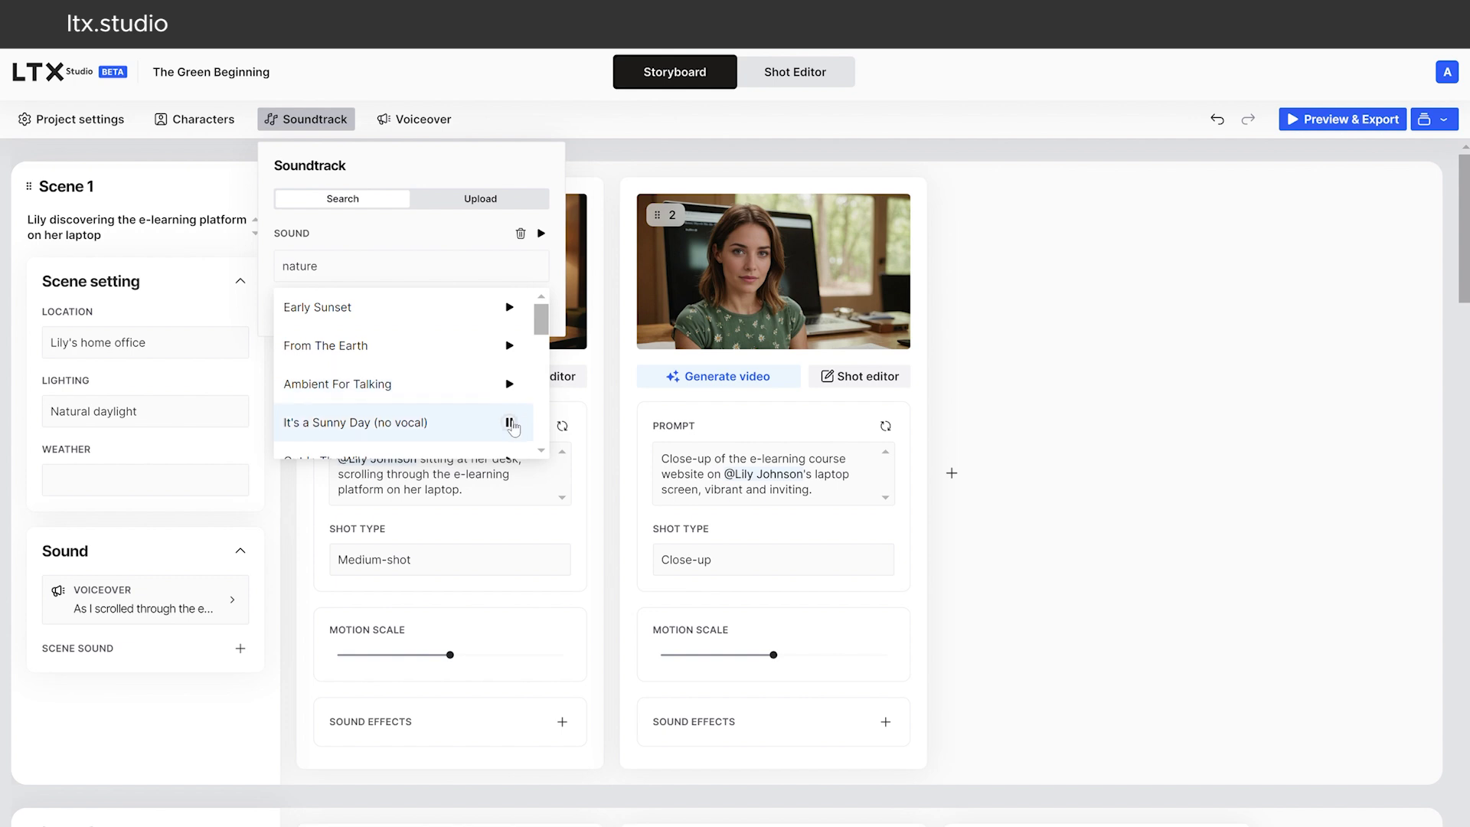
left_click(511, 385)
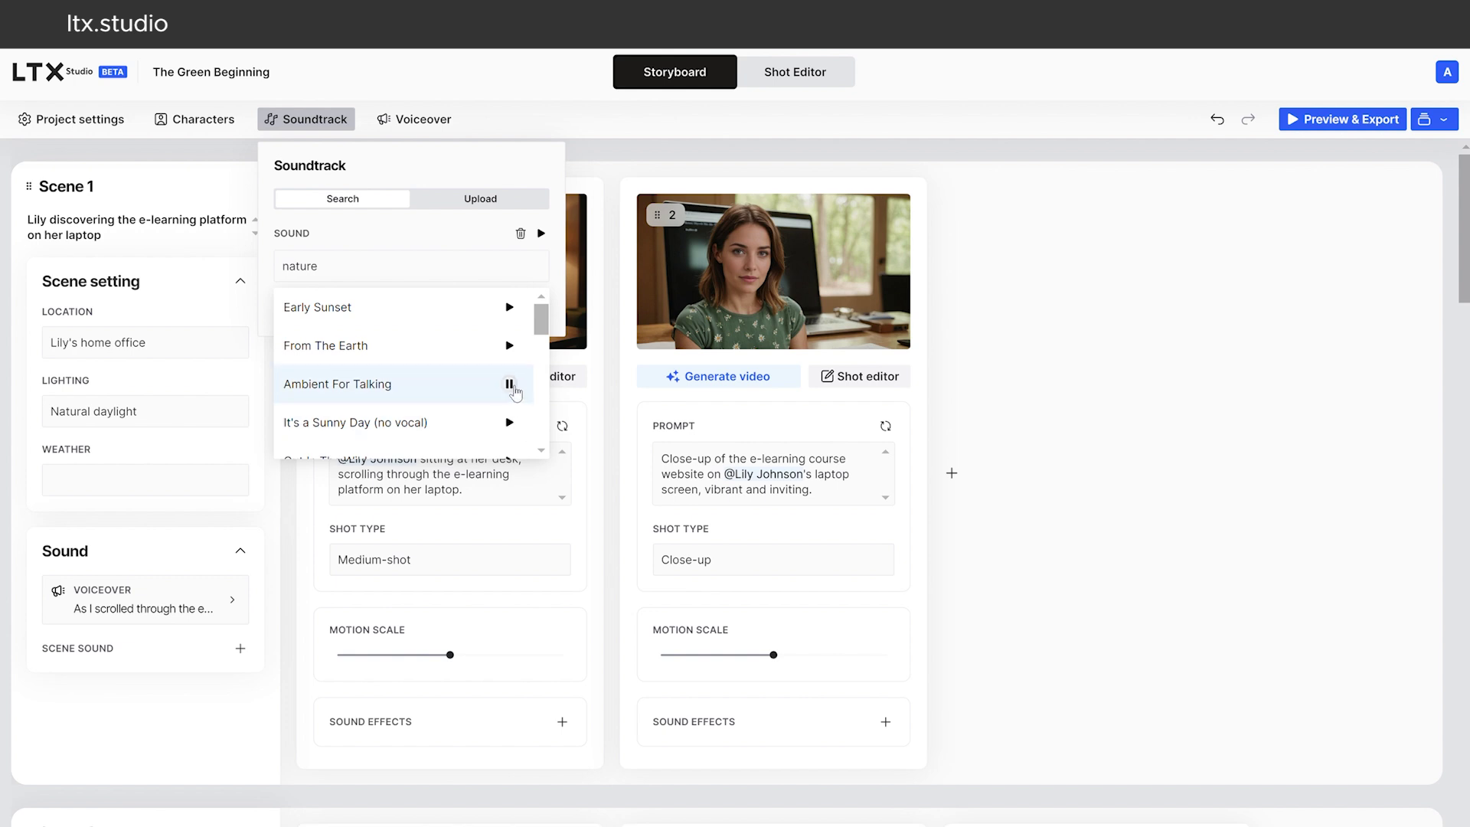
left_click(474, 383)
left_click(524, 310)
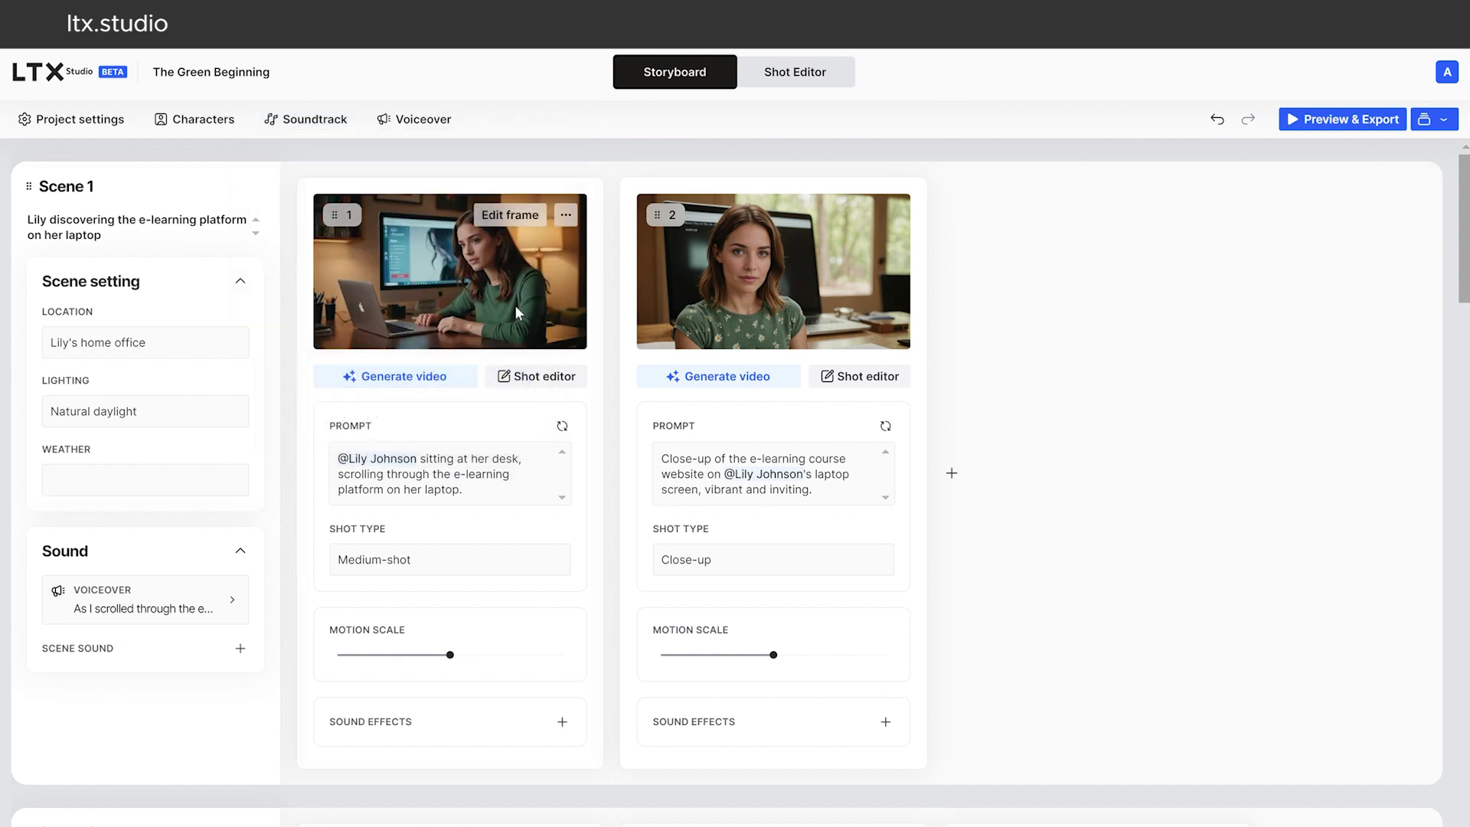
Examine the project's voiceover voice settings and the narration text of Scene 1.
left_click(433, 121)
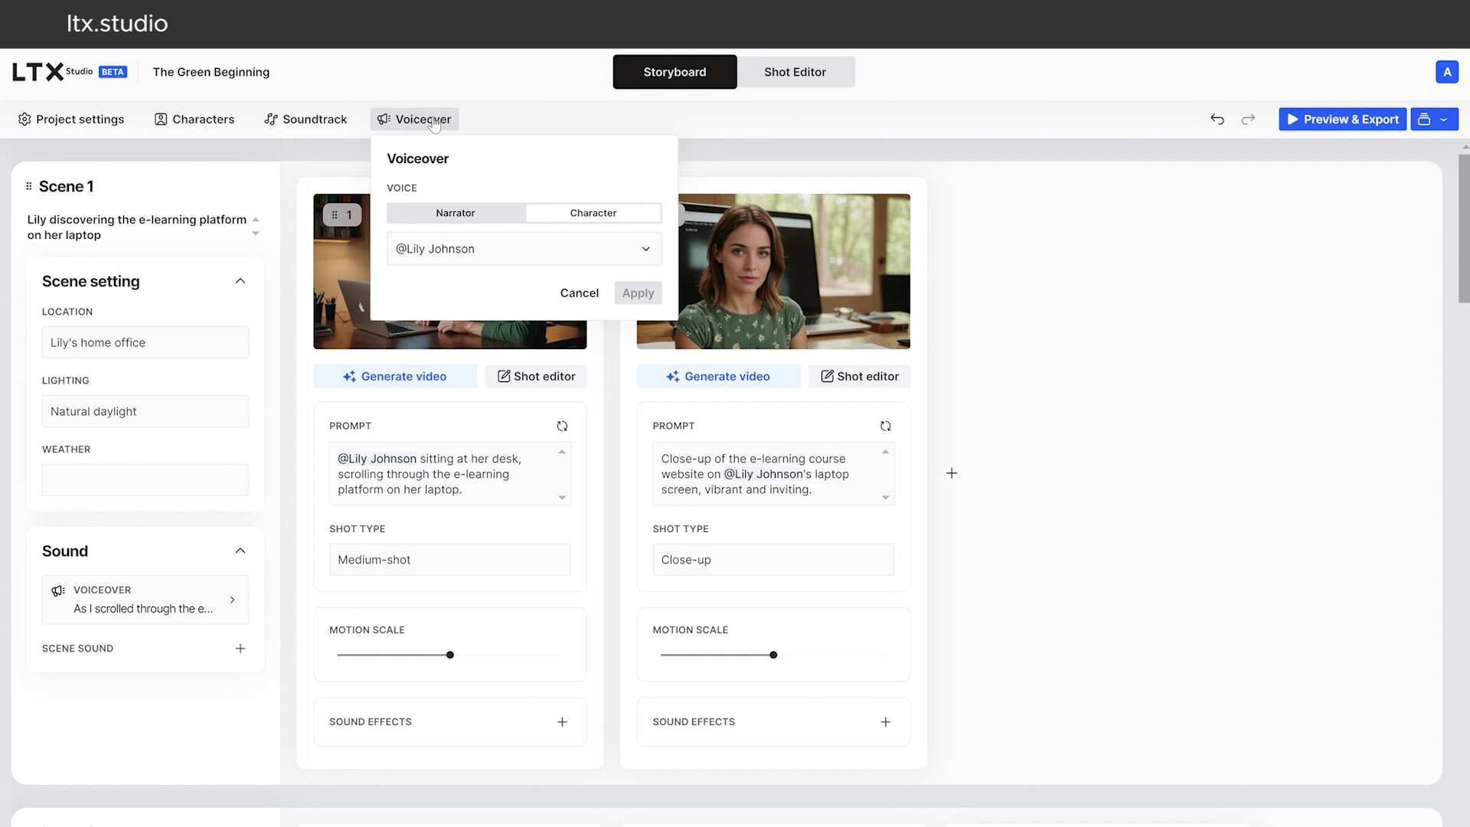
left_click(434, 122)
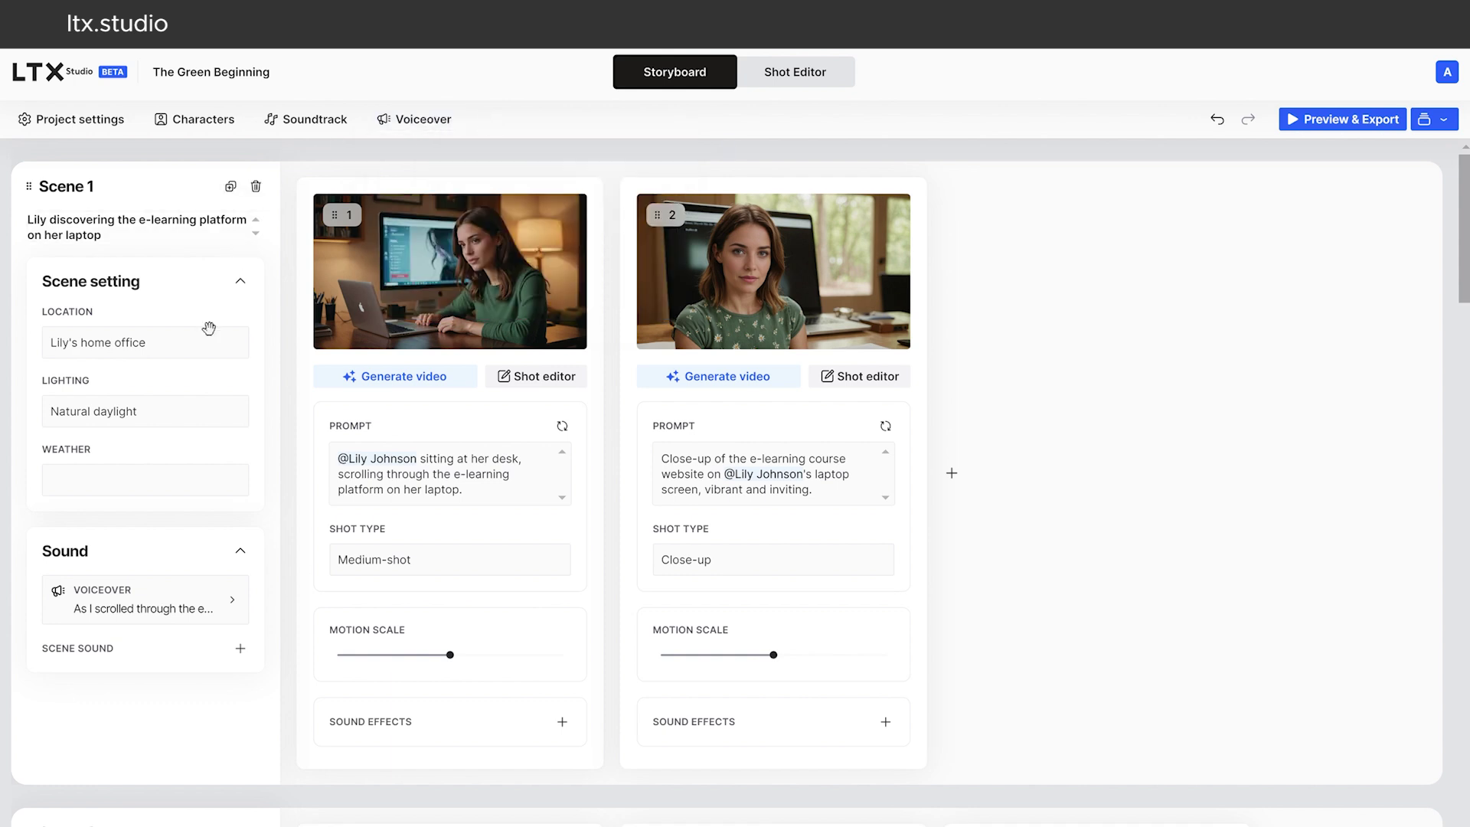
left_click(220, 601)
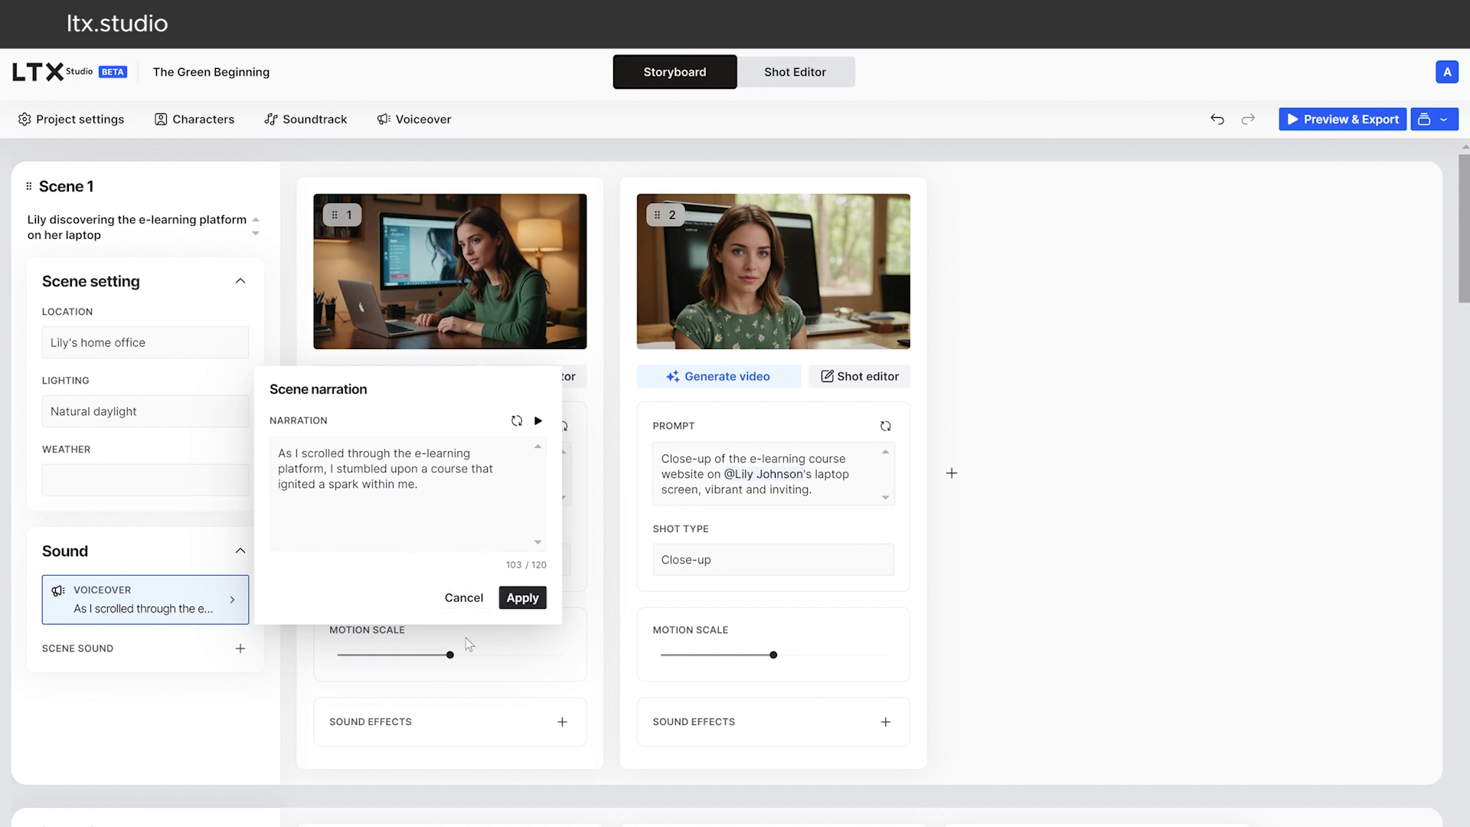
left_click(600, 705)
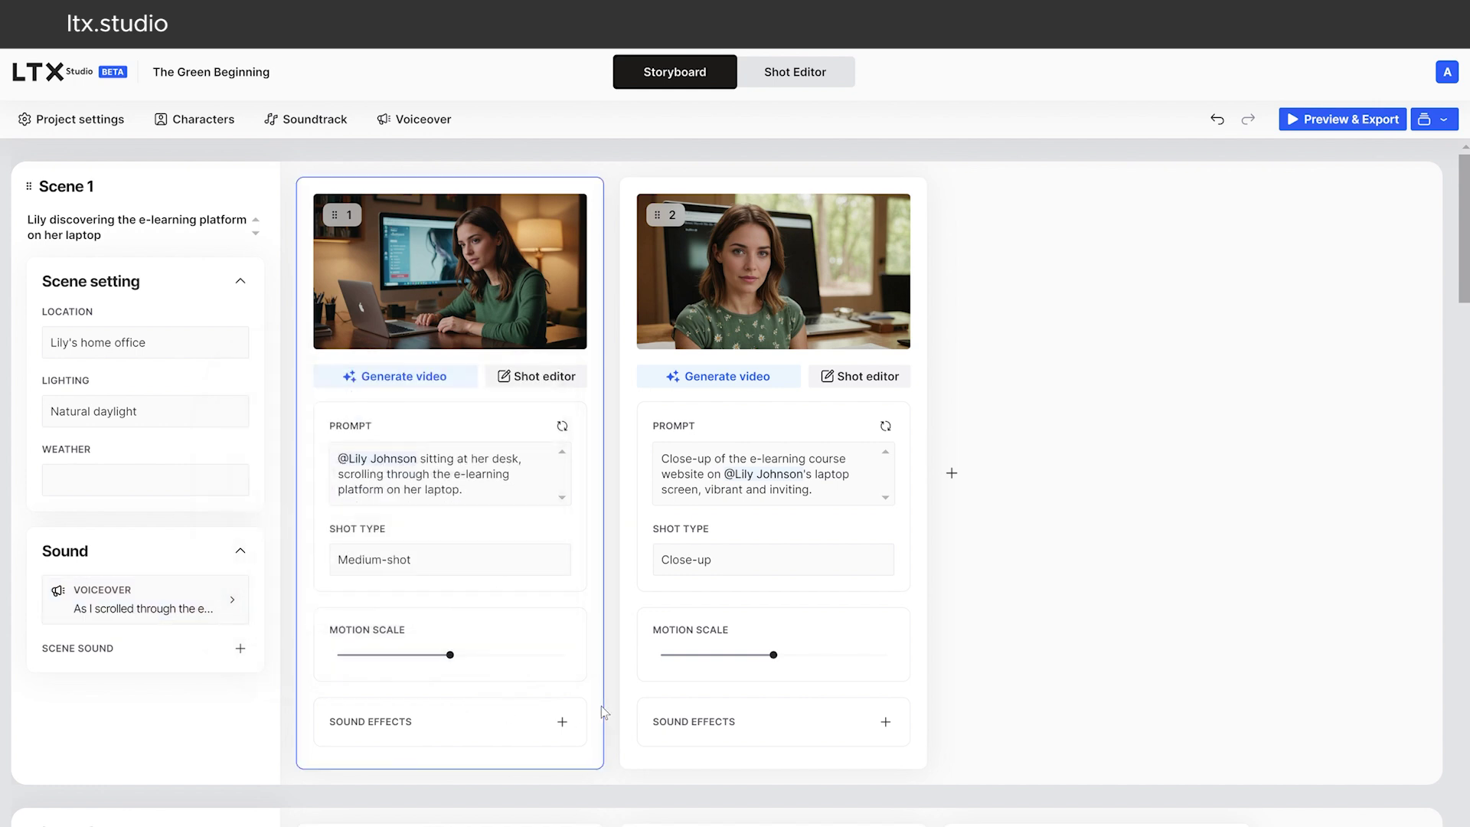
Search sound effects for "scroll" in Scene 1 Shot 1, preview the matches and apply "Computer Mouse Scroll Wheel Slide Back".
left_click(562, 721)
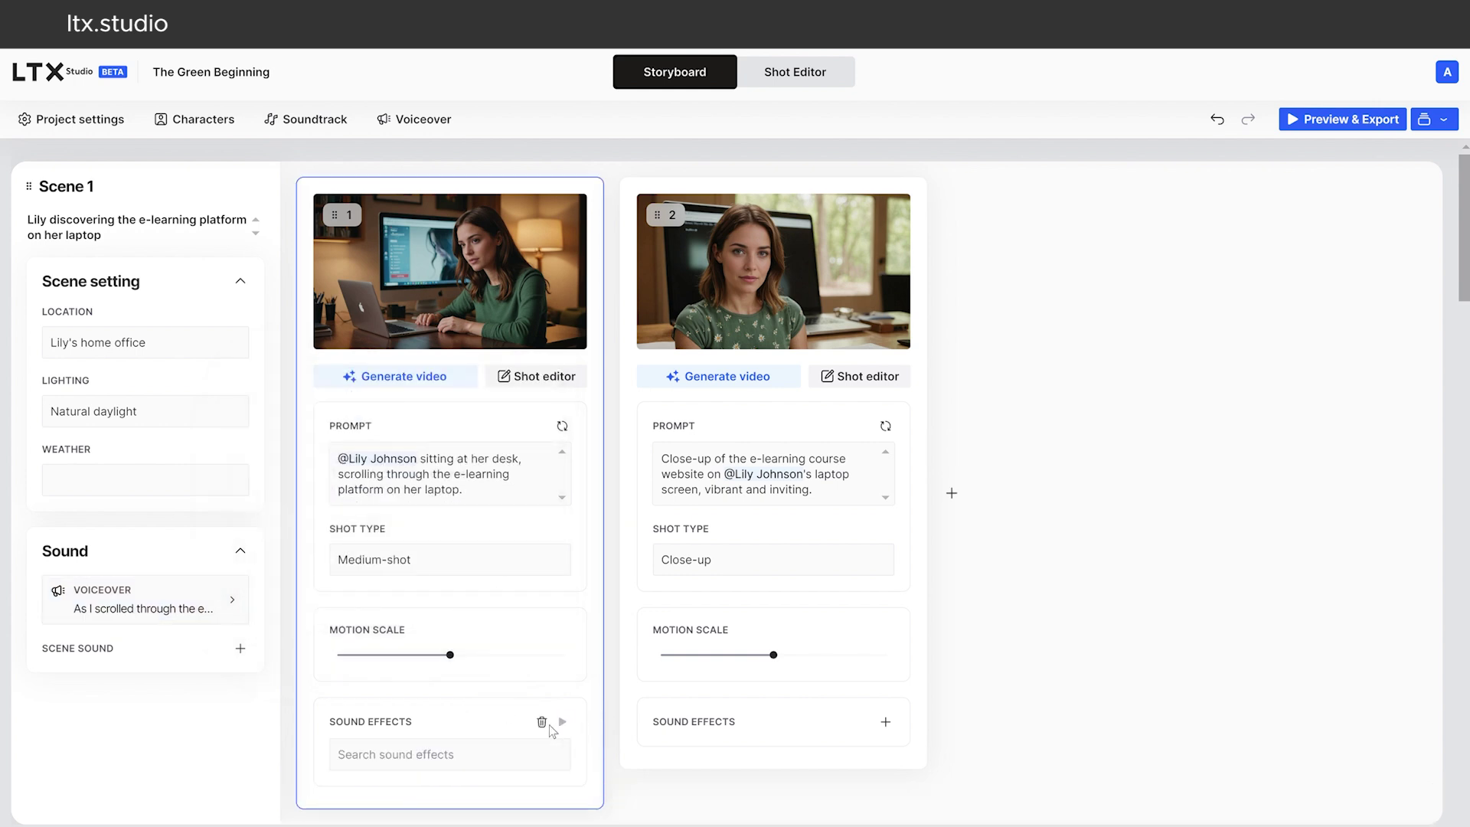
left_click(490, 762)
type("scroll")
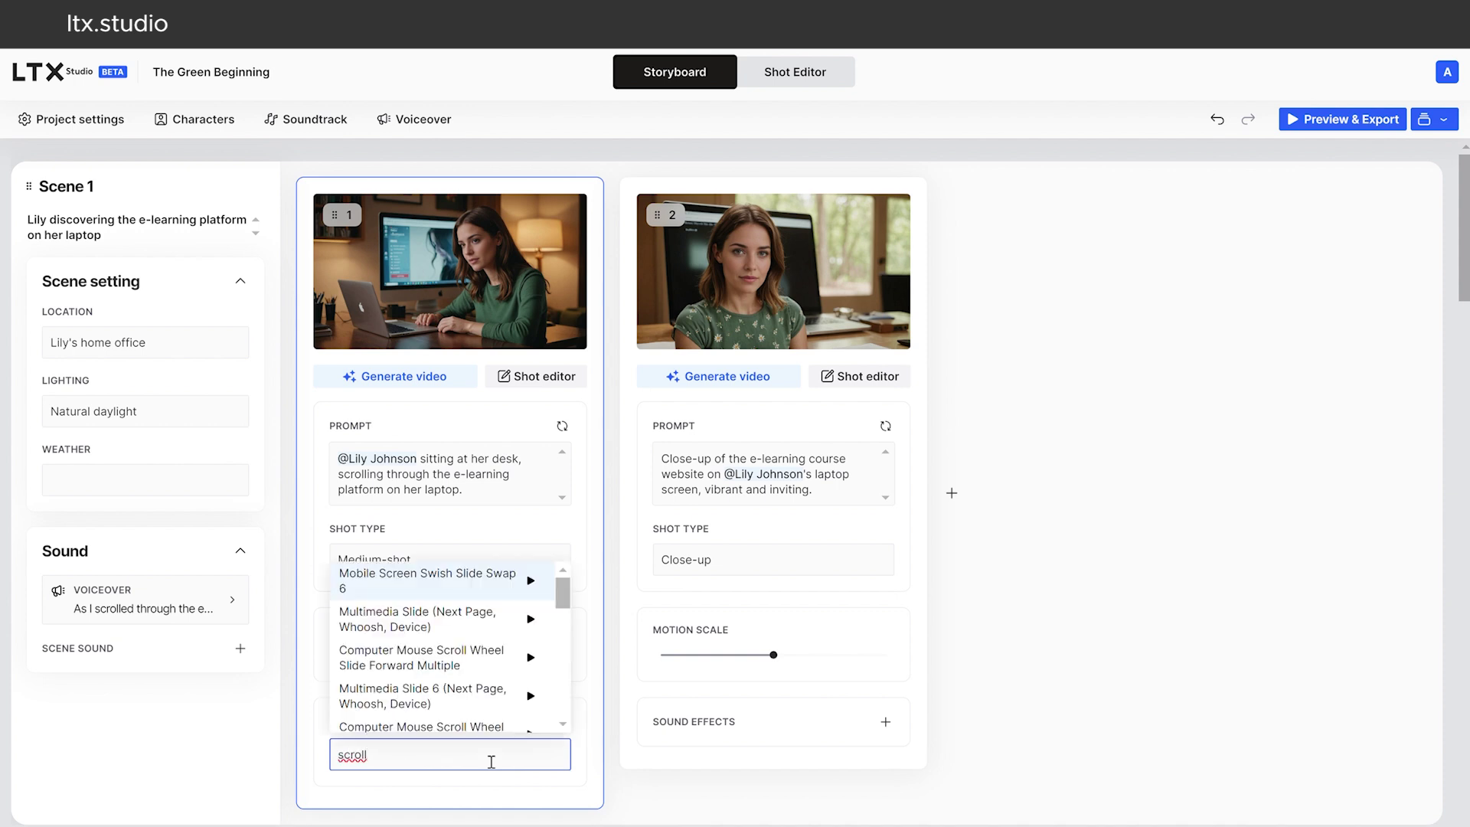
left_click(539, 587)
left_click(531, 657)
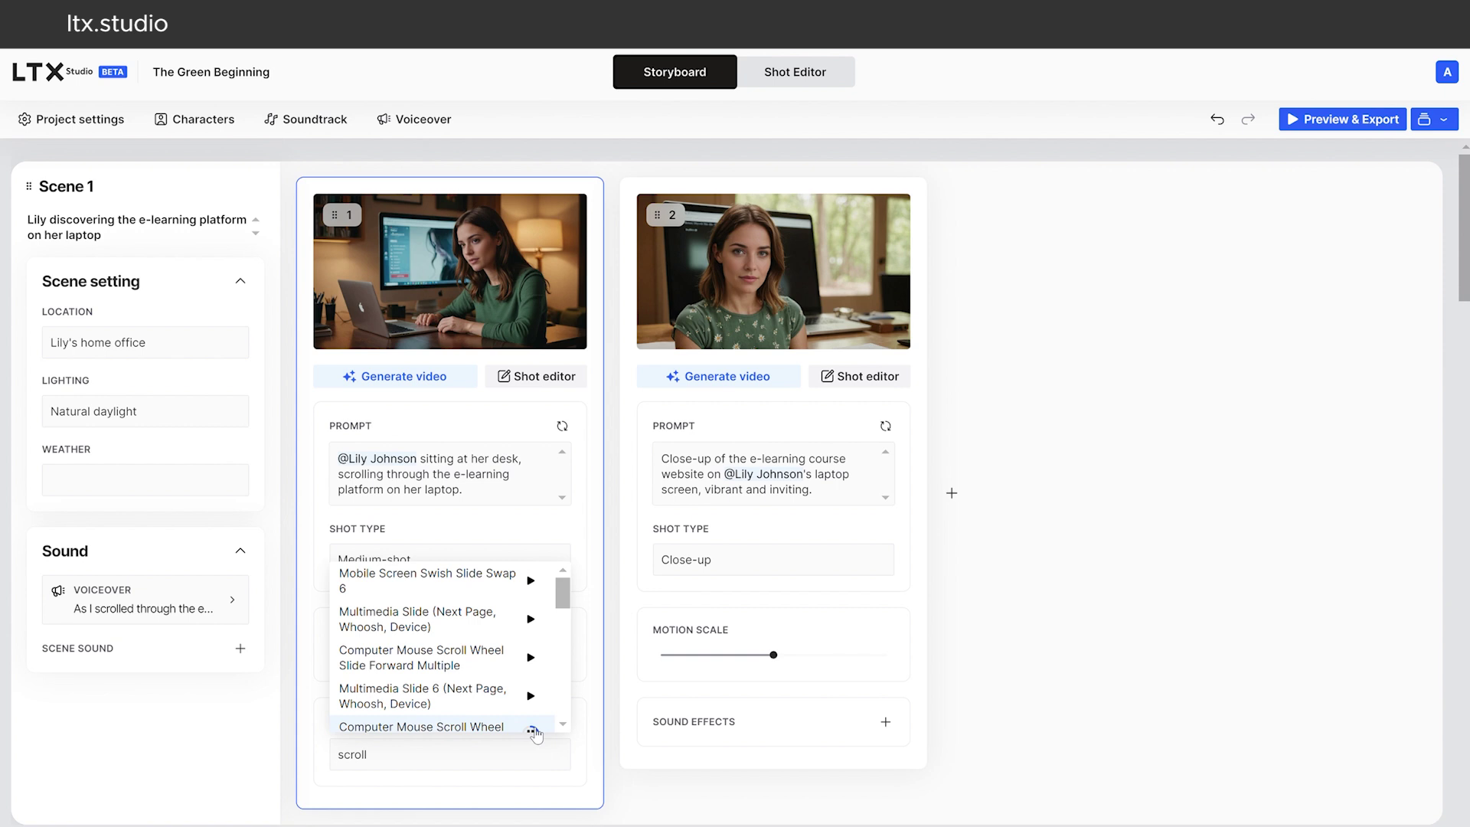
left_click(493, 727)
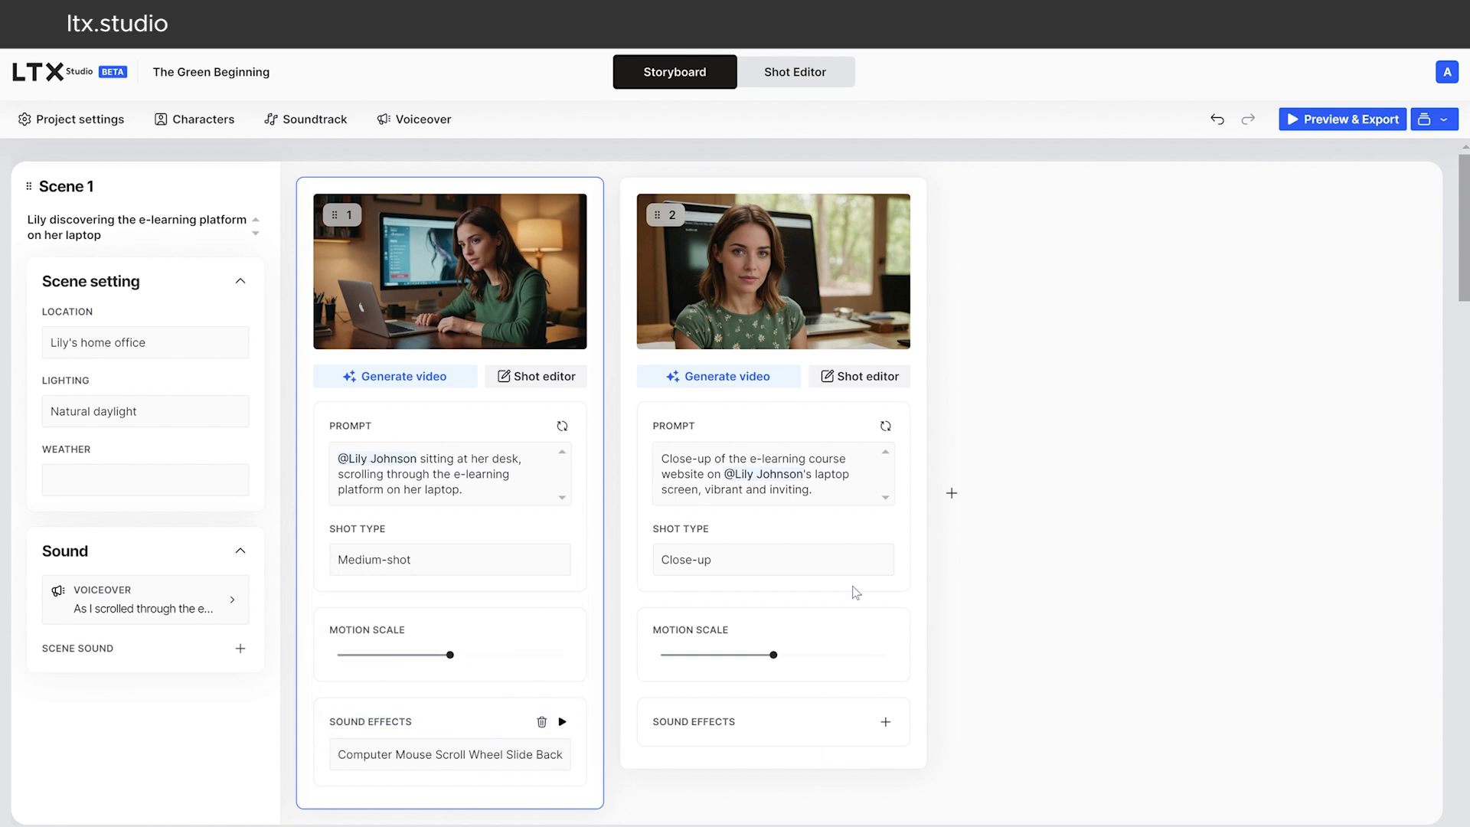
Search sound effects for "park" in Scene 2 Shot 1, preview the first two and apply "Birds Chirping in Park".
scroll(853, 590, "down", 5)
scroll(851, 585, "down", 4)
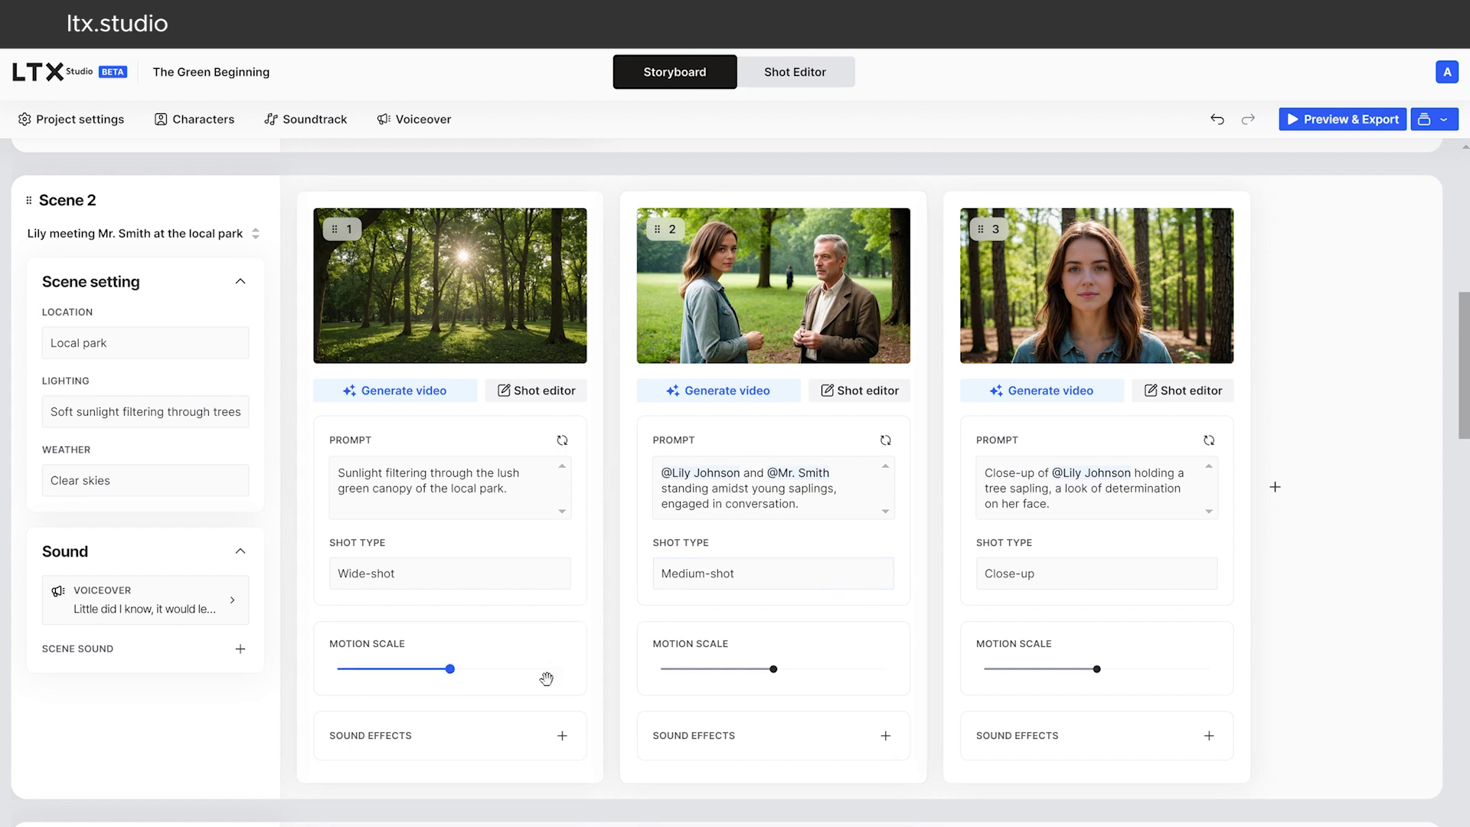
left_click(562, 736)
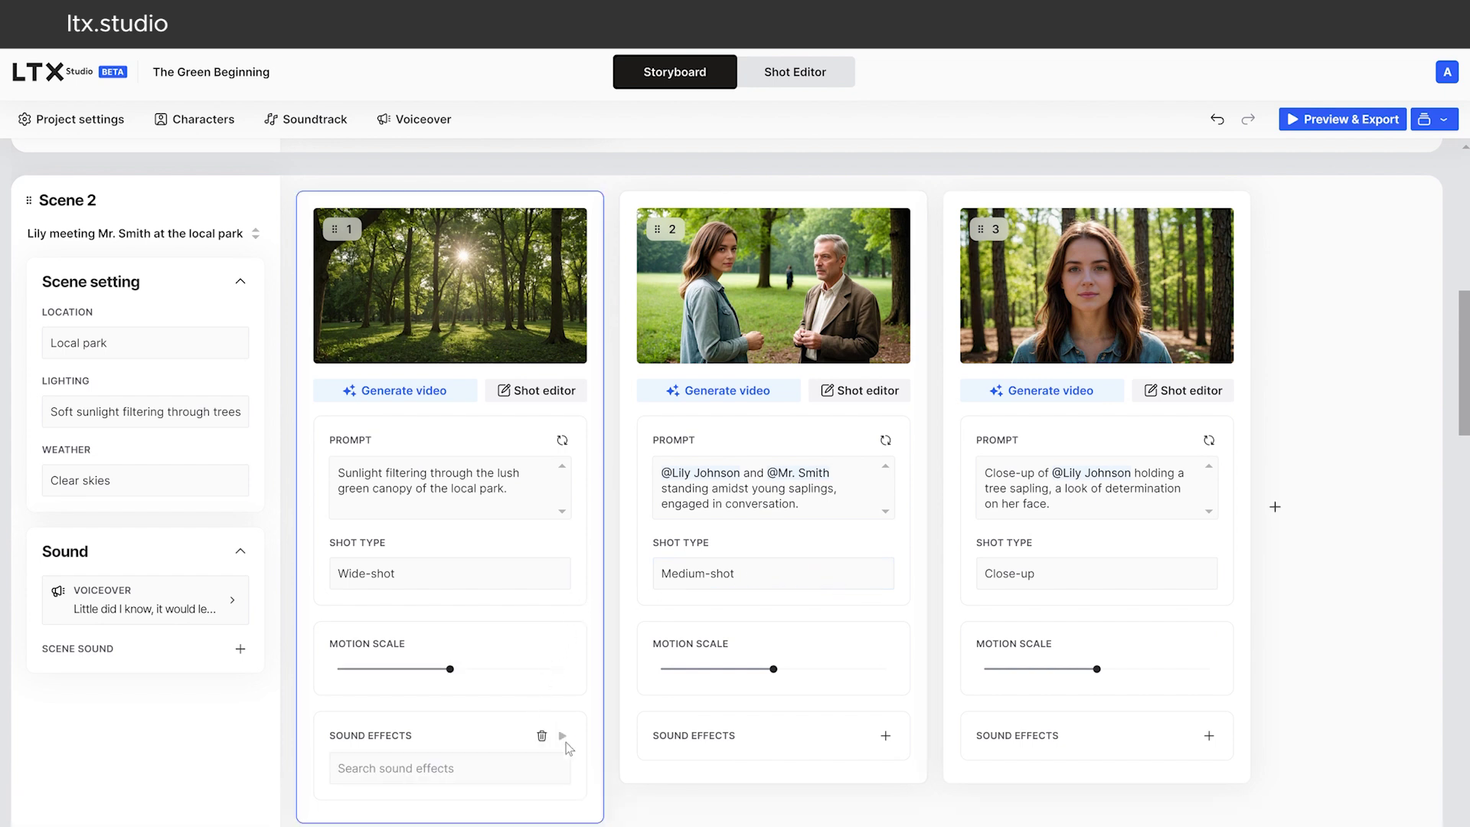
type("park")
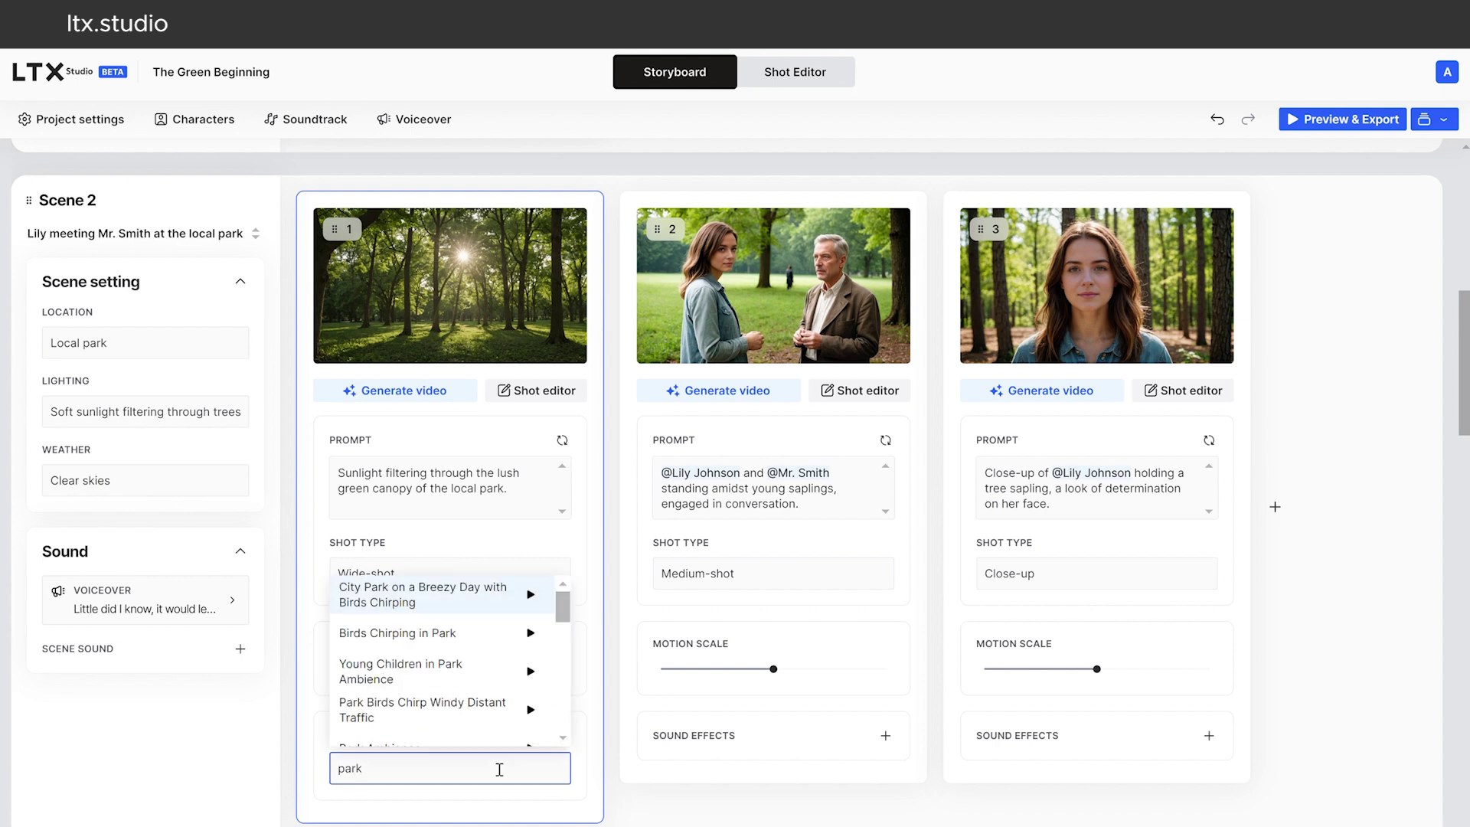
left_click(535, 601)
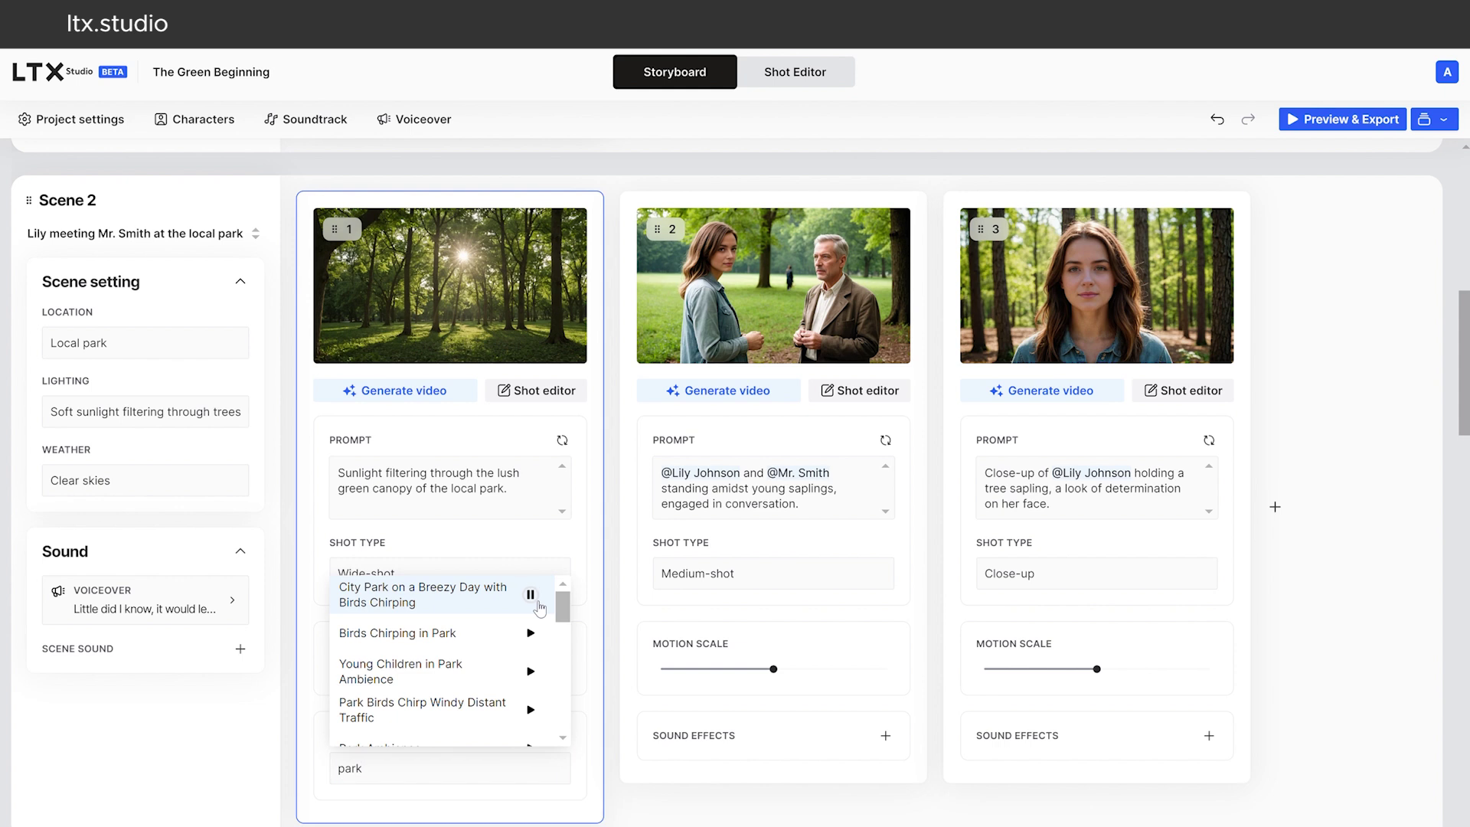
left_click(531, 633)
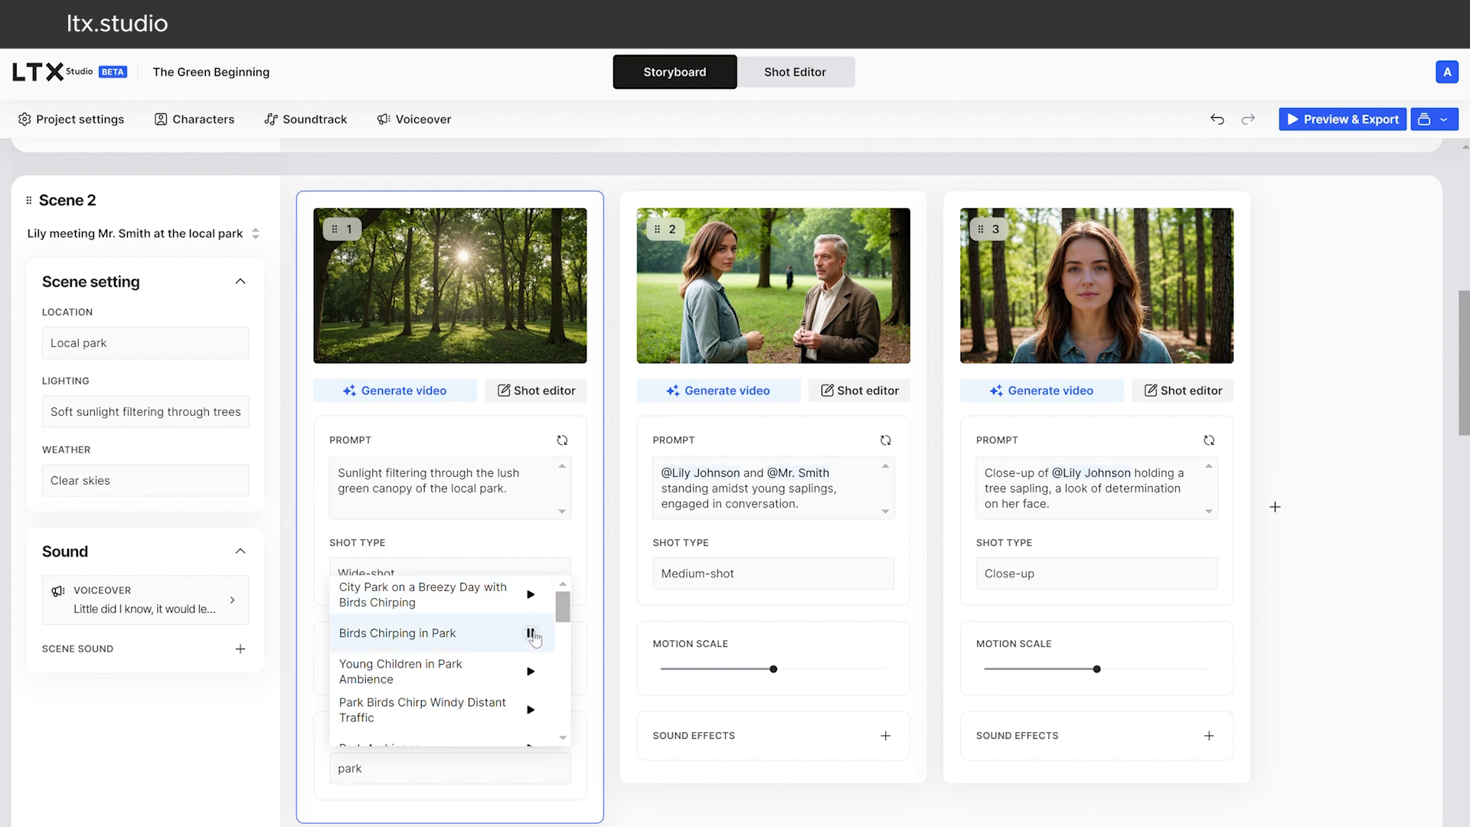
left_click(457, 635)
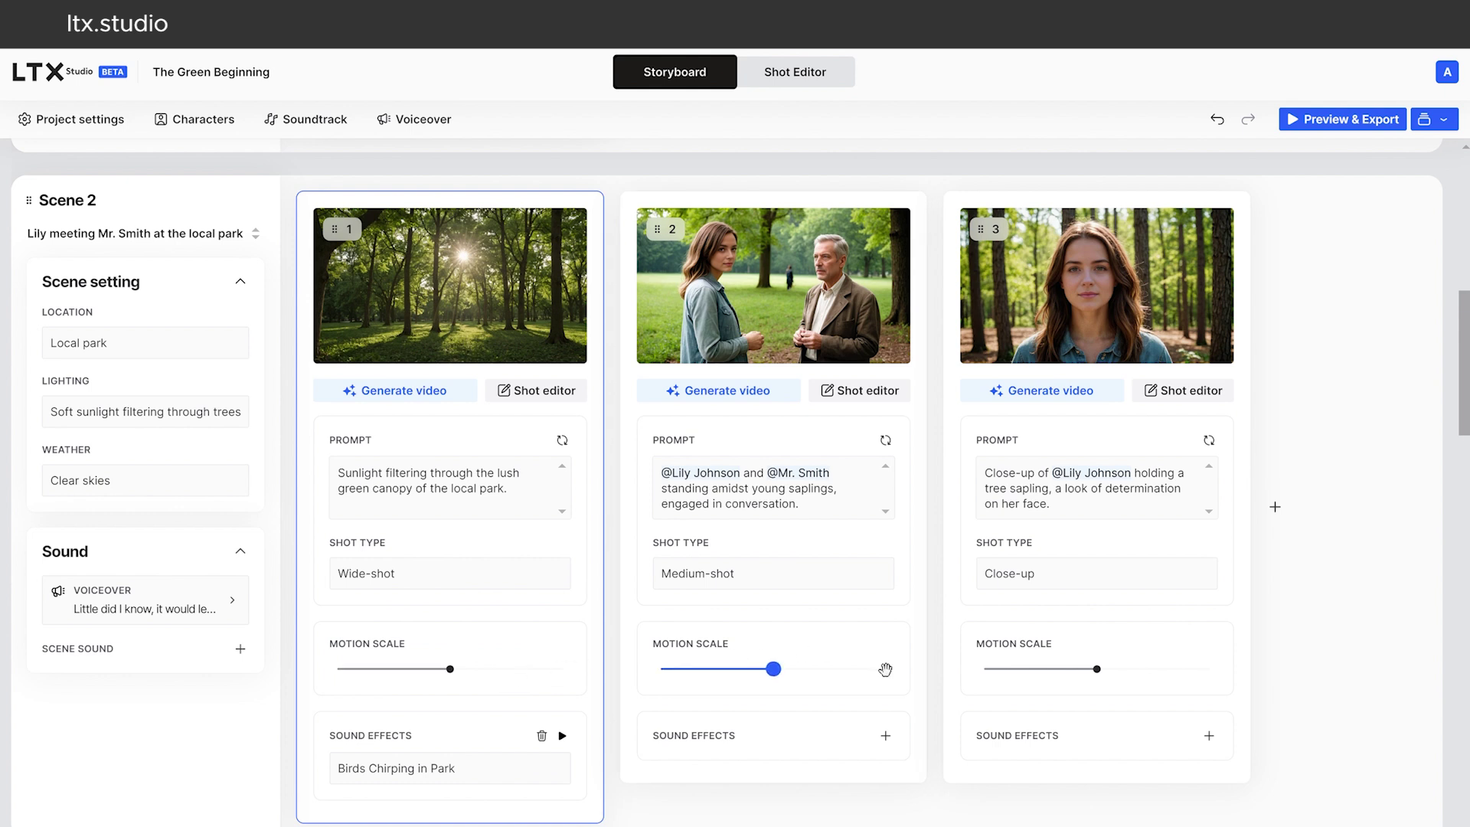
Mask the man's jacket in the Scene 2 Shot 2 frame with Generative Fill and generate a casual replacement.
mouse_move(863, 315)
left_click(848, 234)
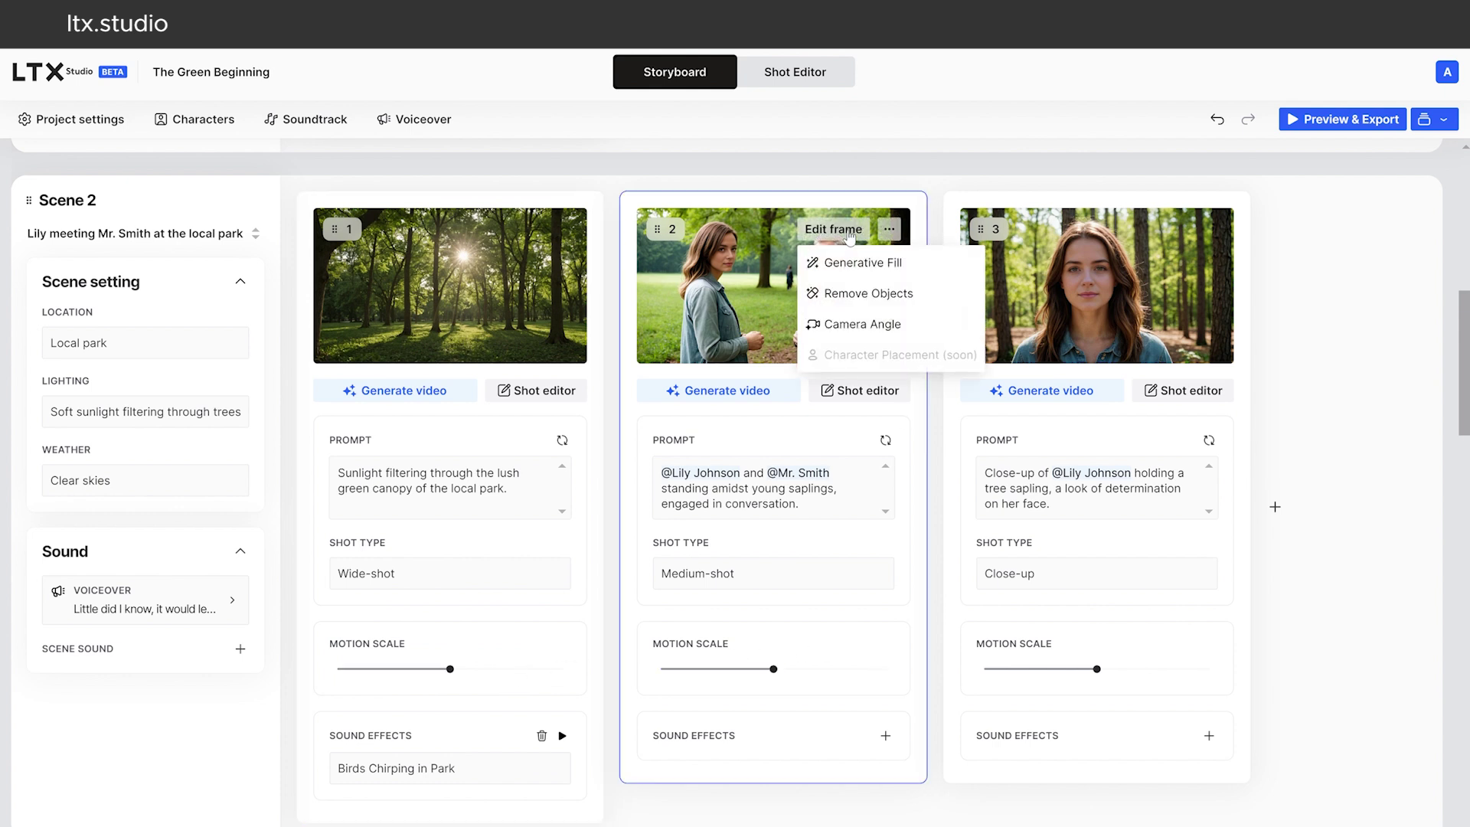
left_click(856, 394)
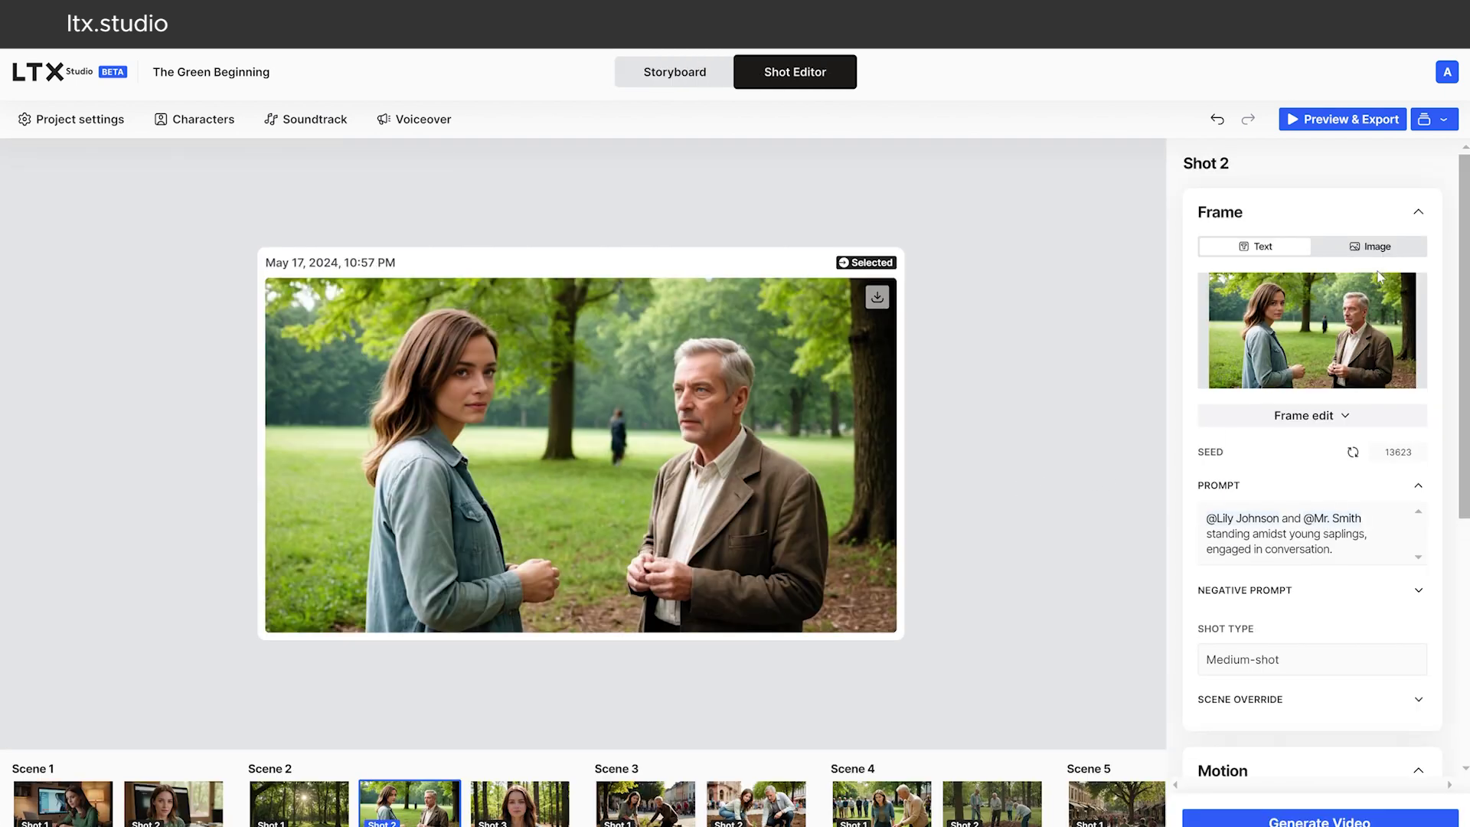
left_click(1315, 417)
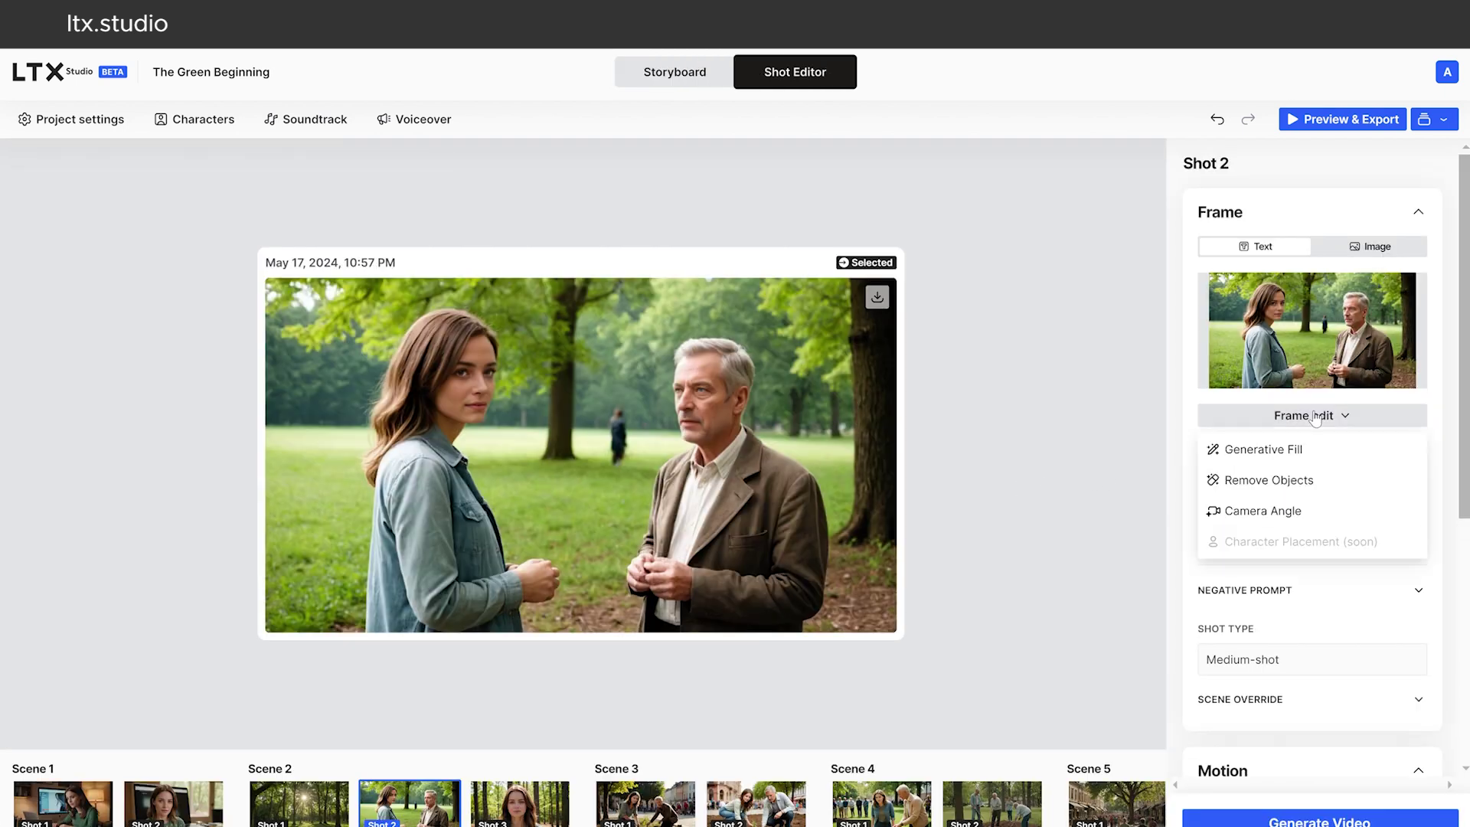
left_click(1262, 448)
mouse_move(941, 425)
left_mouse_down()
mouse_move(988, 475)
mouse_move(827, 545)
mouse_move(903, 567)
mouse_move(995, 536)
mouse_move(995, 552)
left_mouse_up()
type("casual")
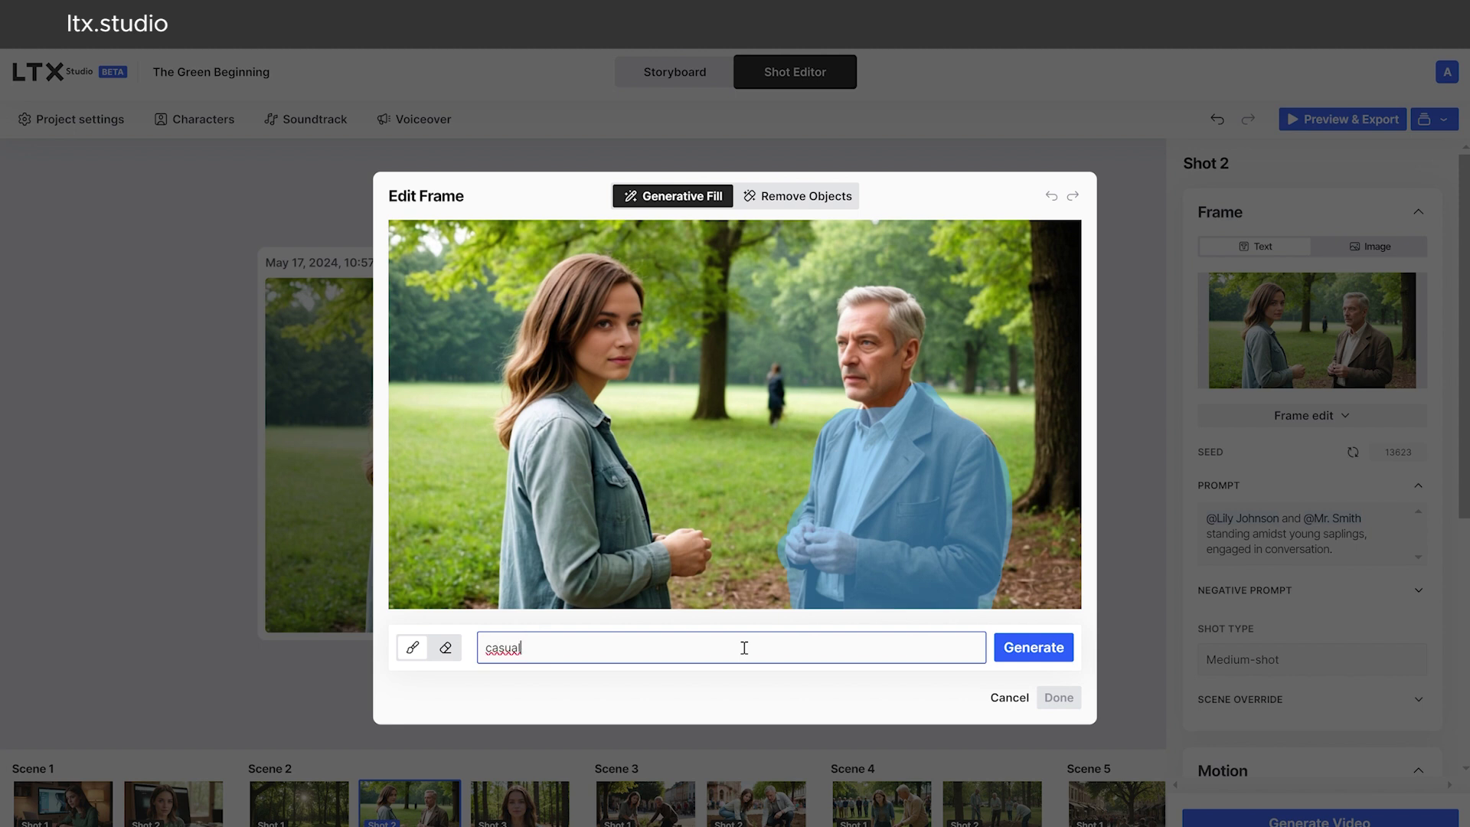
left_click(1002, 649)
Regenerate the masked clothing with the prompt "casual jacket", apply it to the frame and return to the storyboard.
left_click(539, 654)
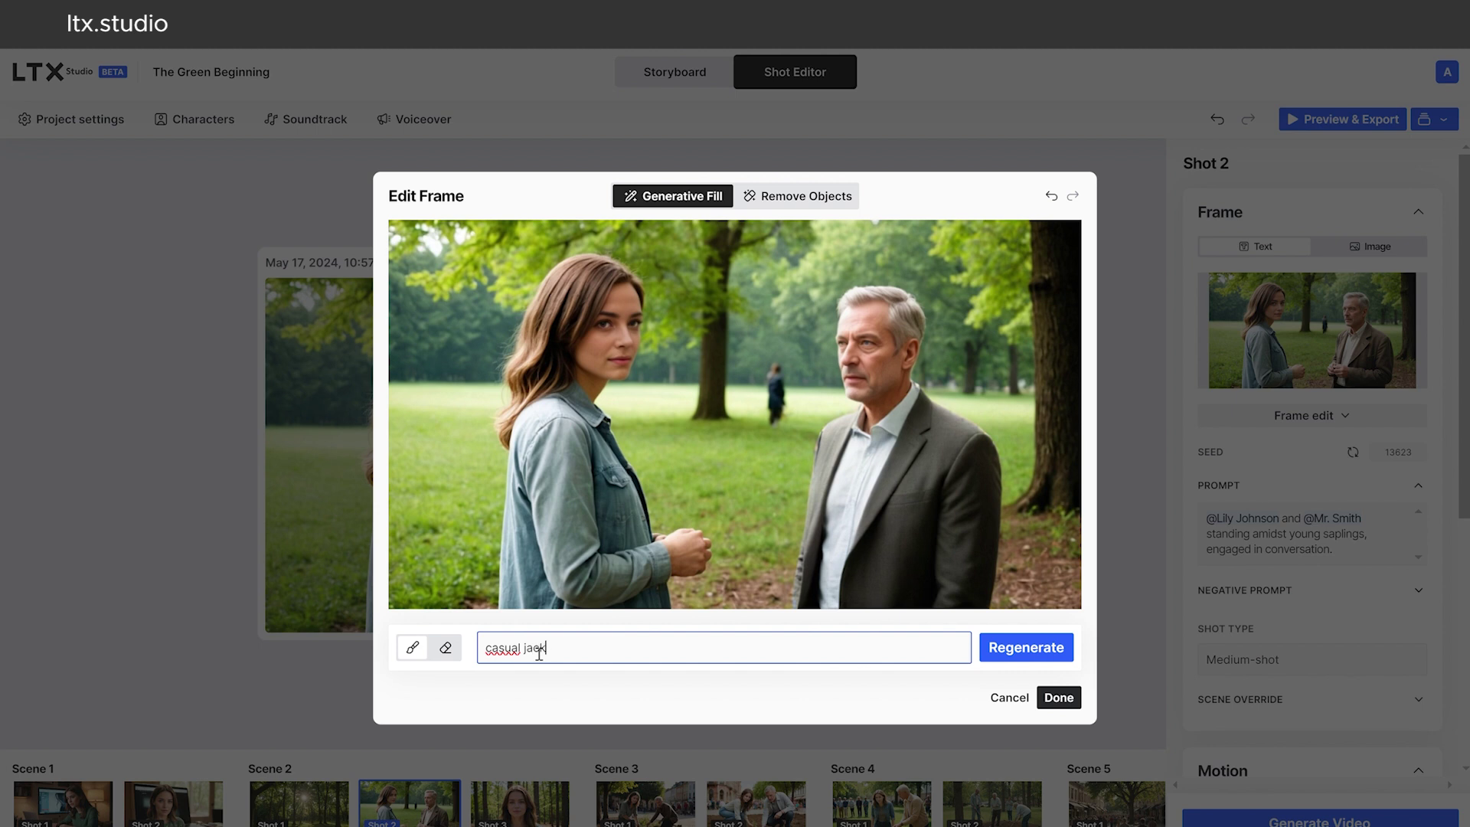
left_click(998, 651)
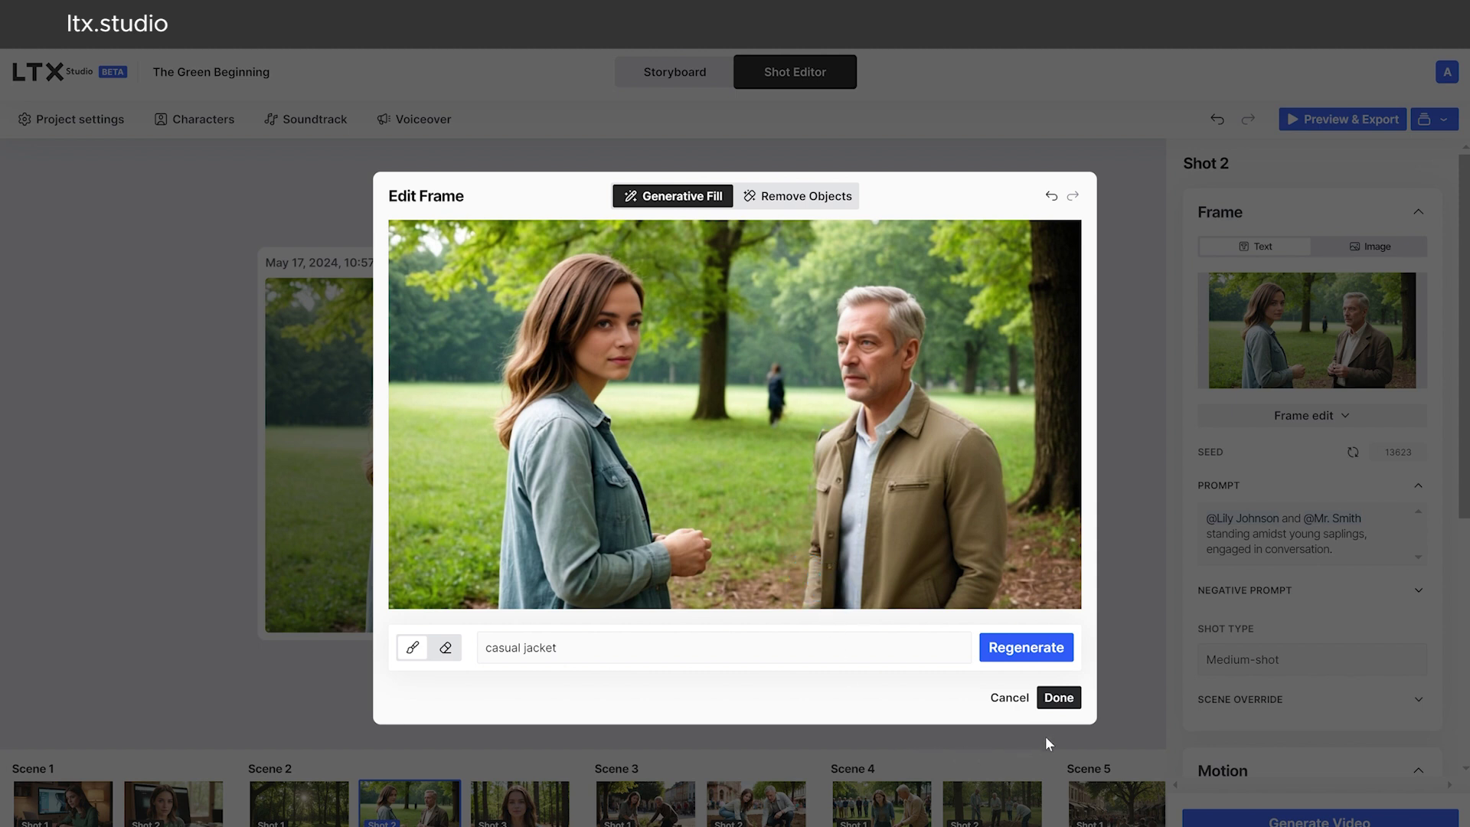
left_click(1046, 691)
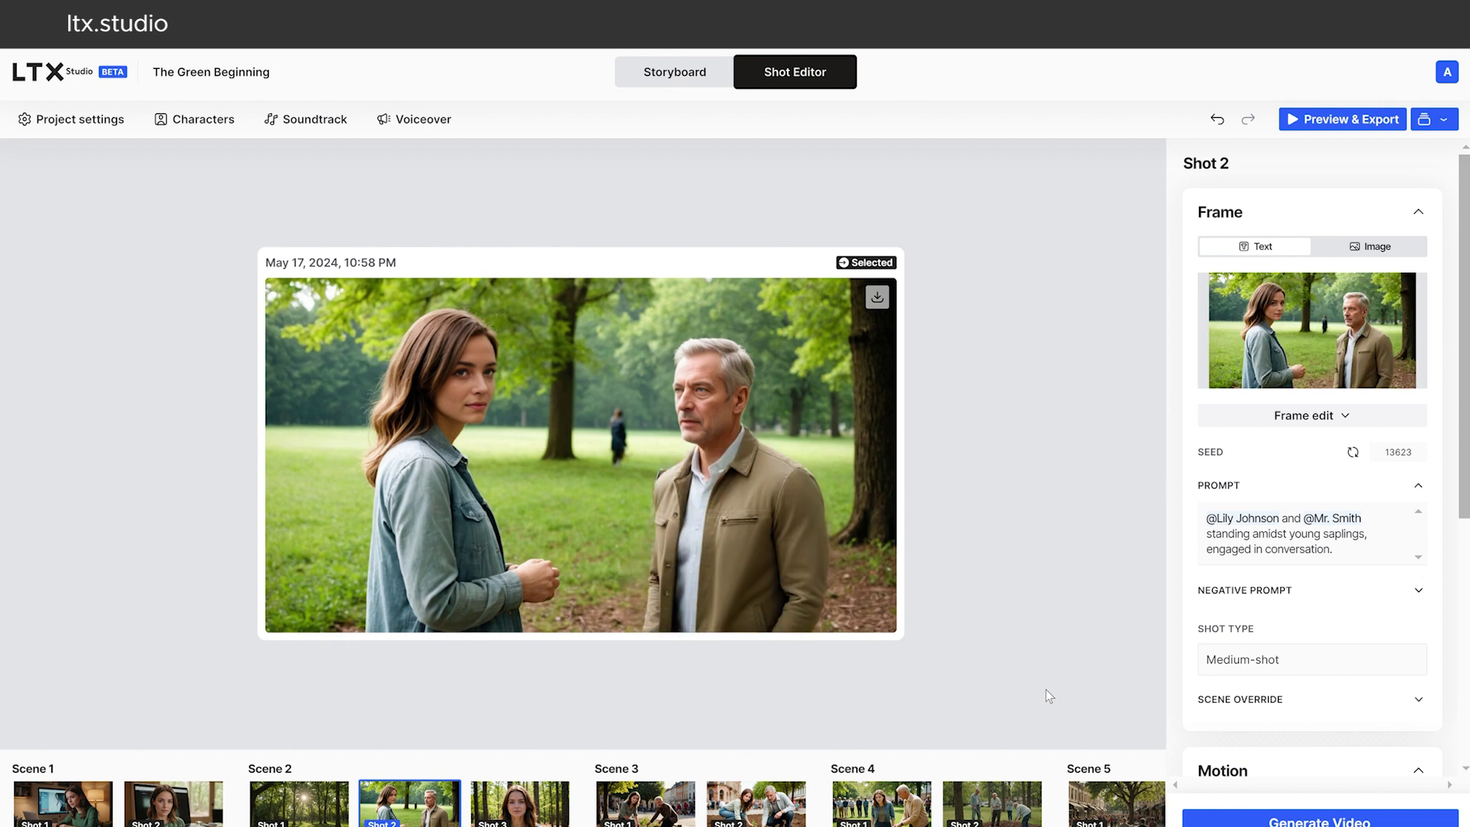
left_click(653, 76)
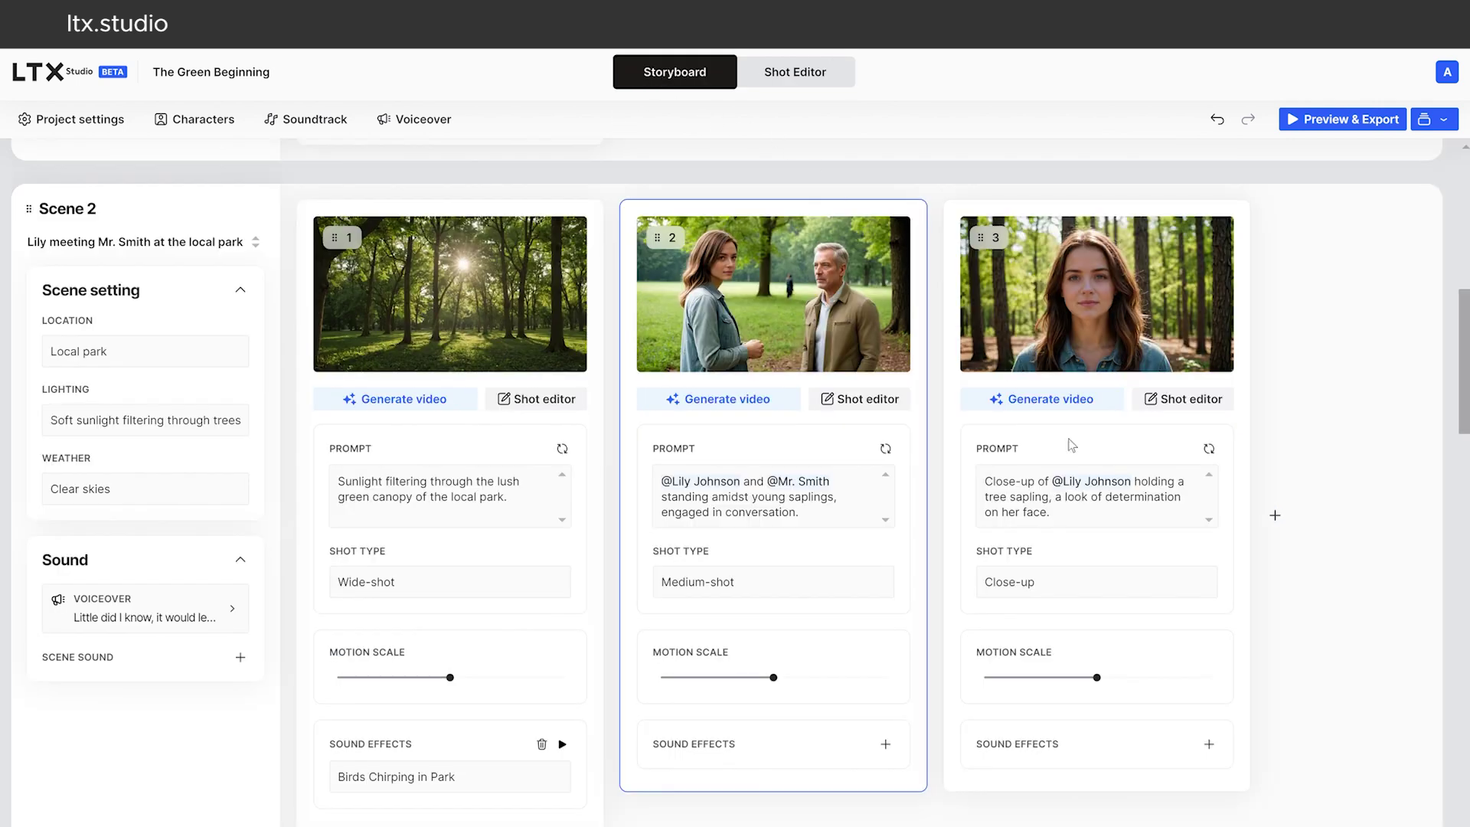
Search sound effects for "digging" in Scene 4 Shot 2, preview matches and apply "Shovel Digging In Snow Or Sand".
scroll(1315, 627, "down", 10)
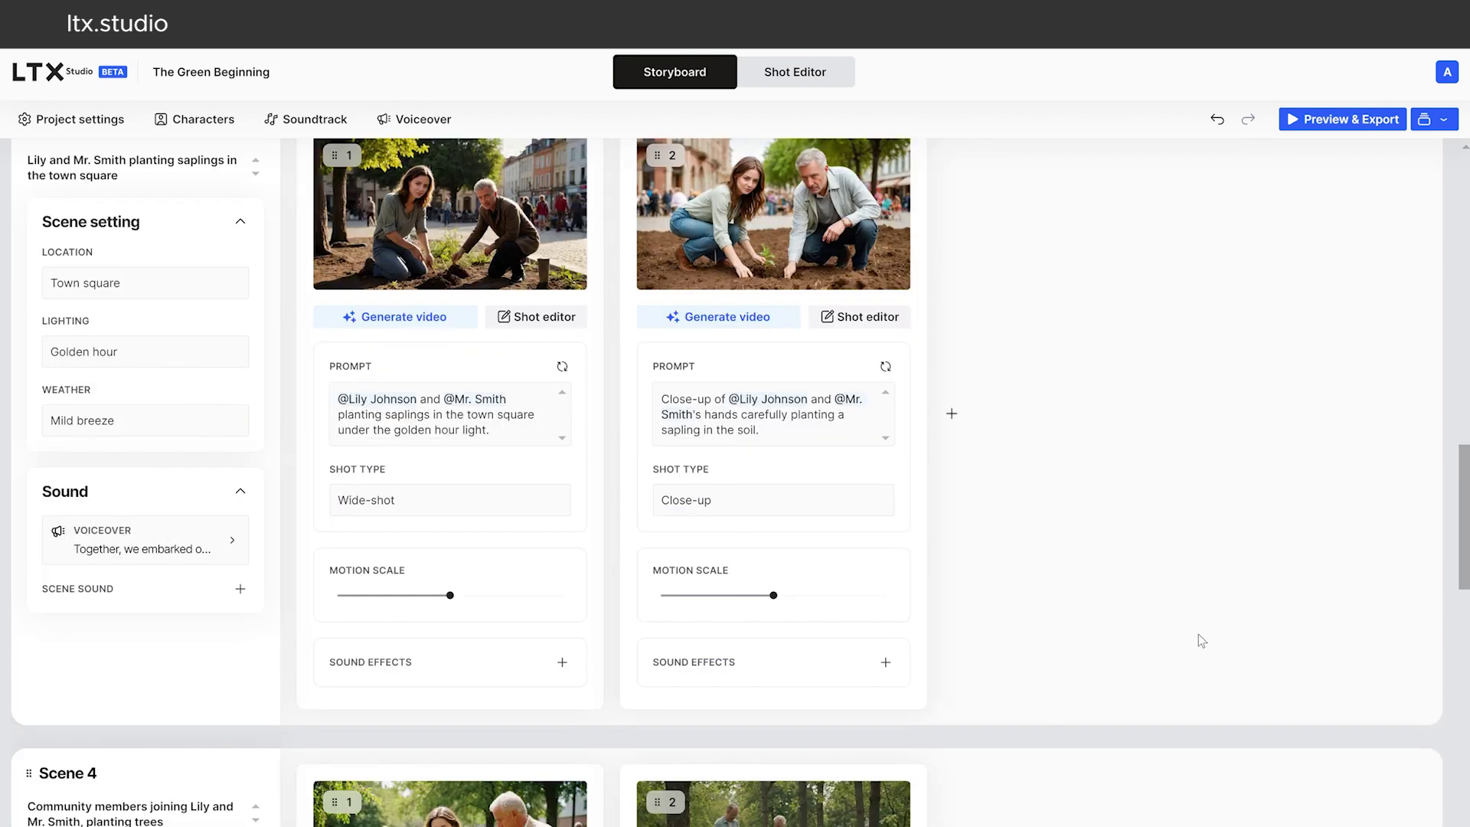
scroll(1198, 635, "down", 8)
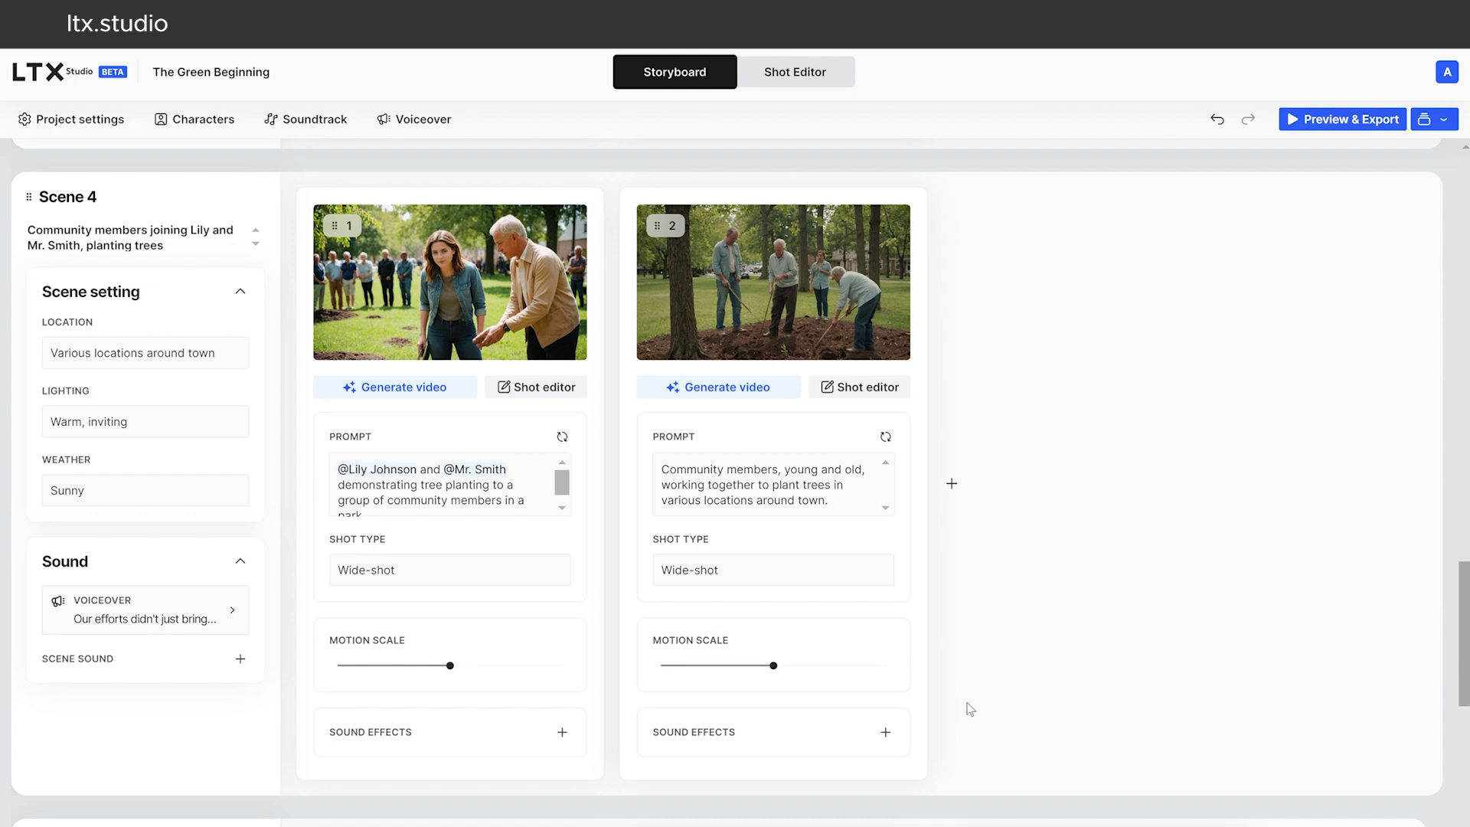
left_click(885, 732)
left_click(787, 769)
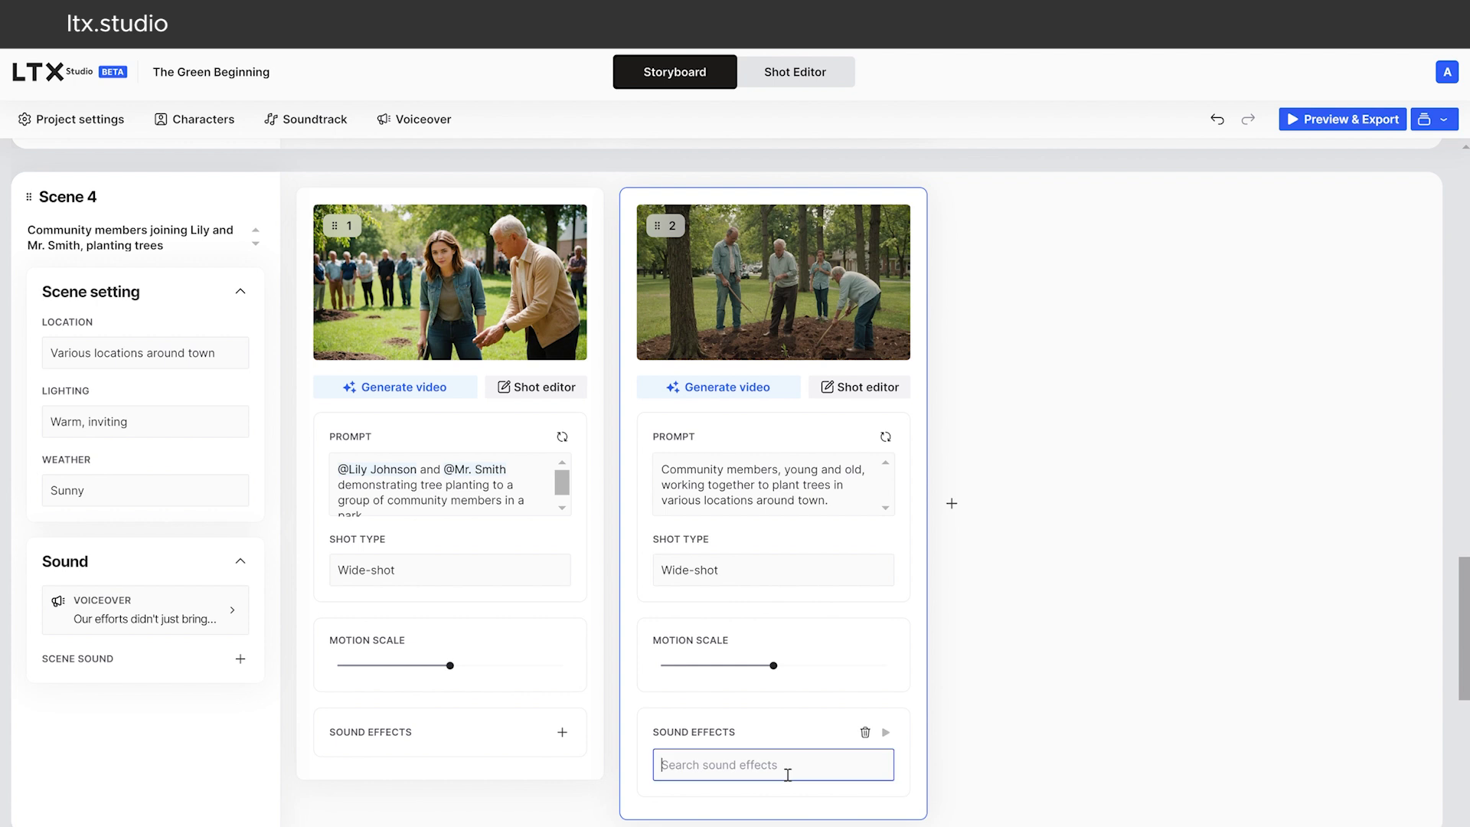
type("digging")
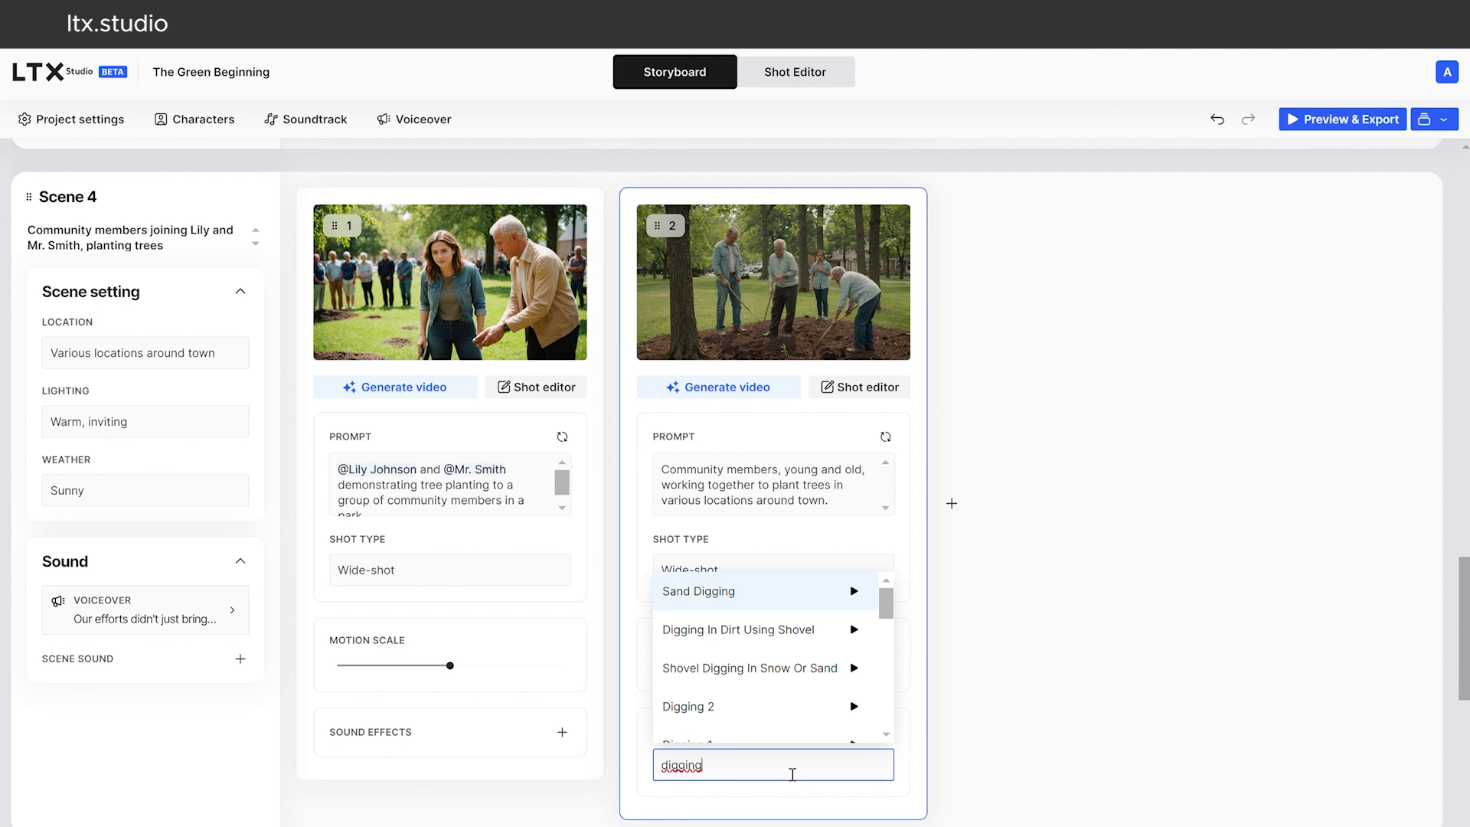
left_click(855, 630)
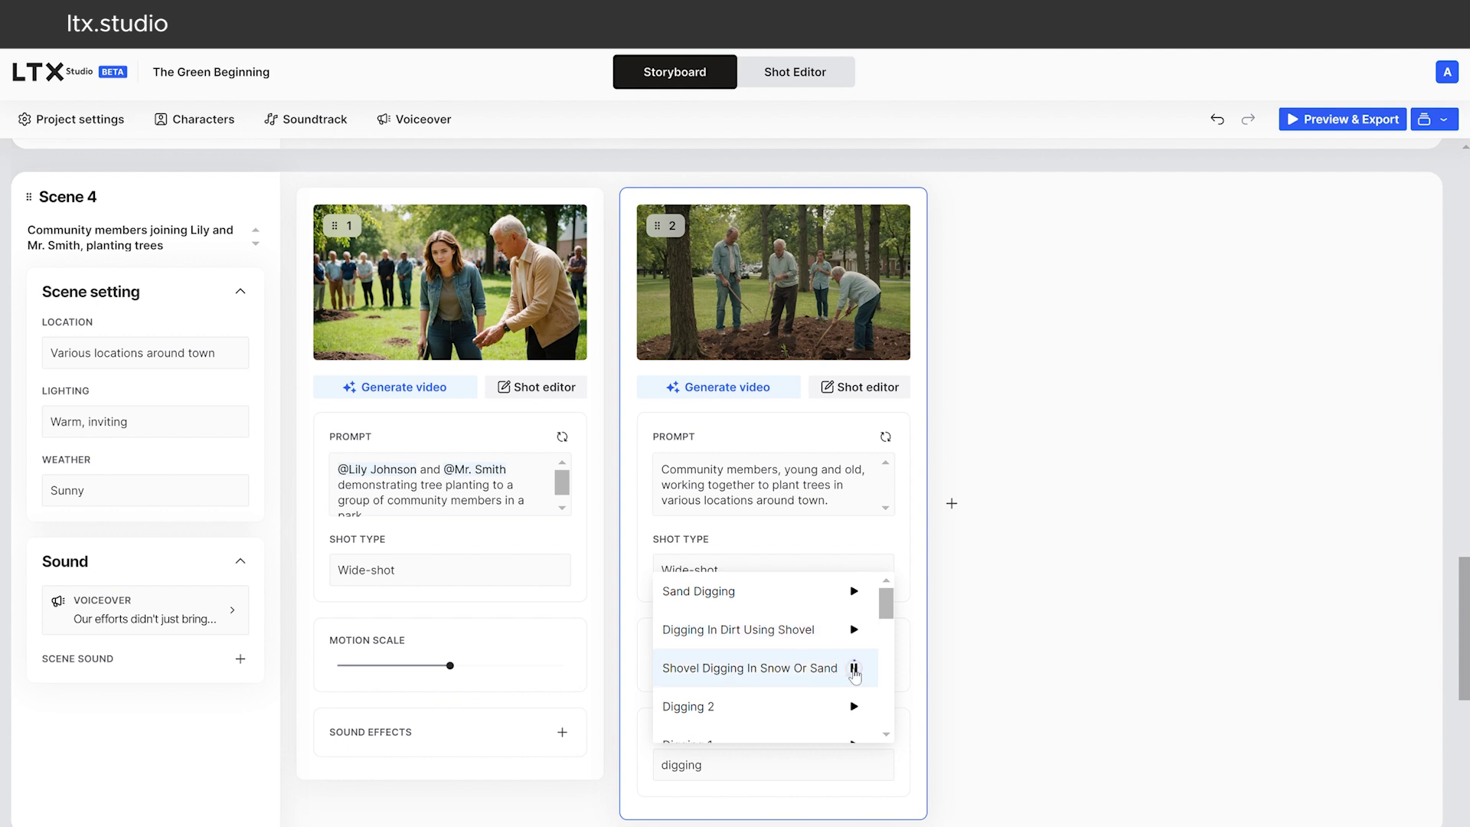
left_click(748, 680)
Replace the large tree trunk in Scene 5 Shot 2 with "a newly planted tree" using Generative Fill, and return to the storyboard.
scroll(976, 705, "down", 6)
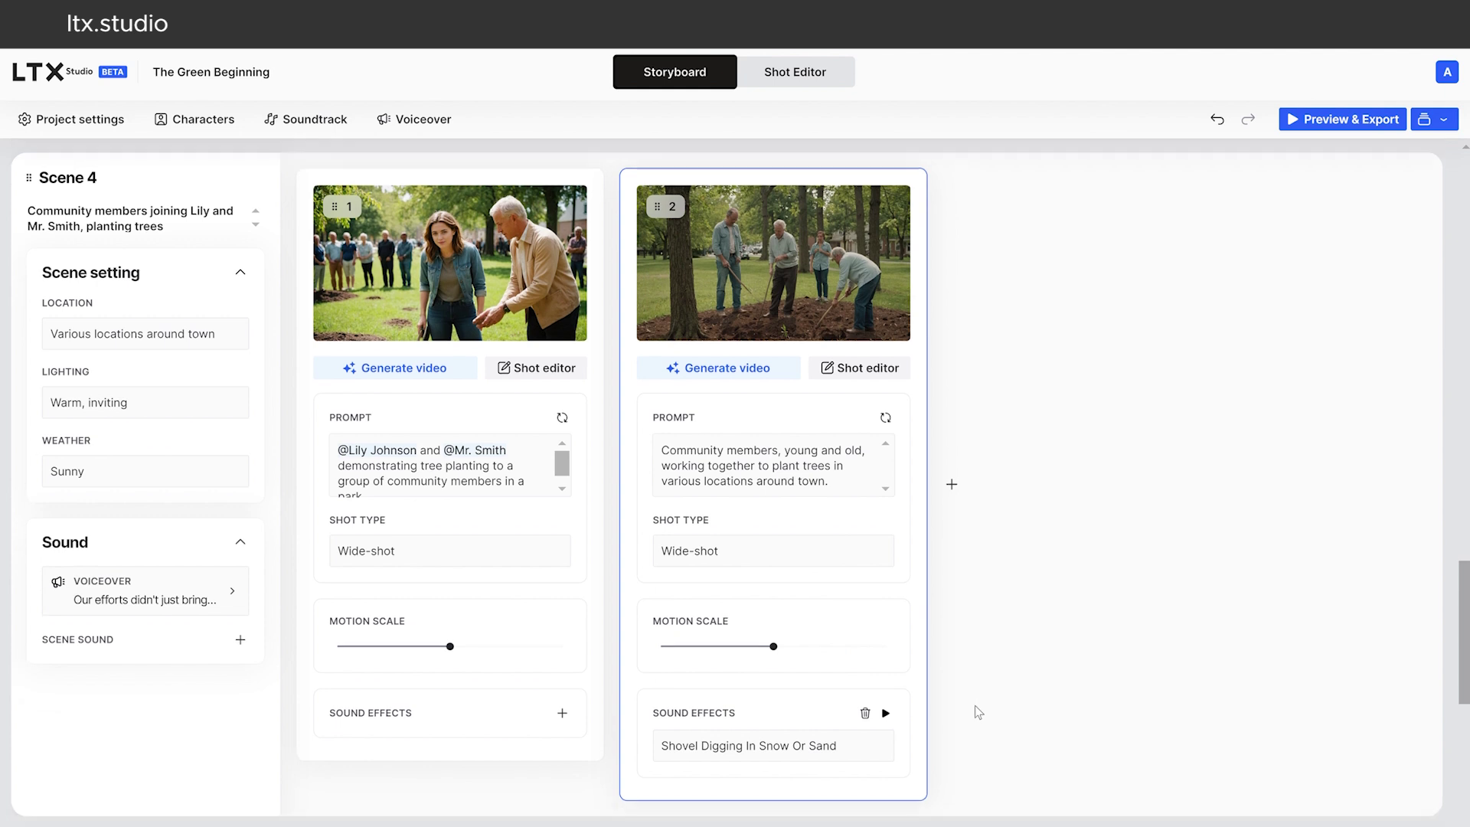
scroll(976, 708, "down", 3)
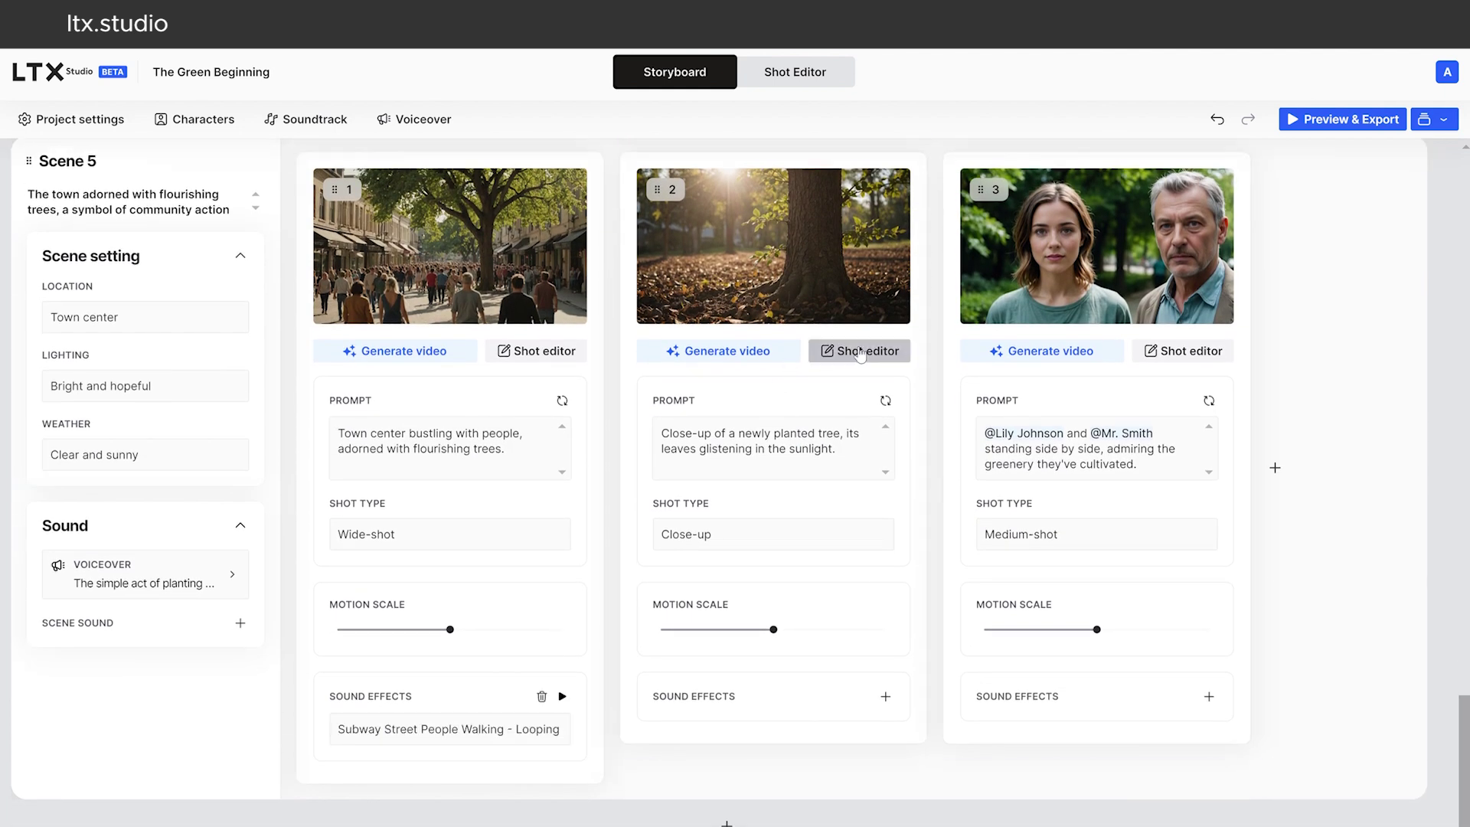
left_click(858, 350)
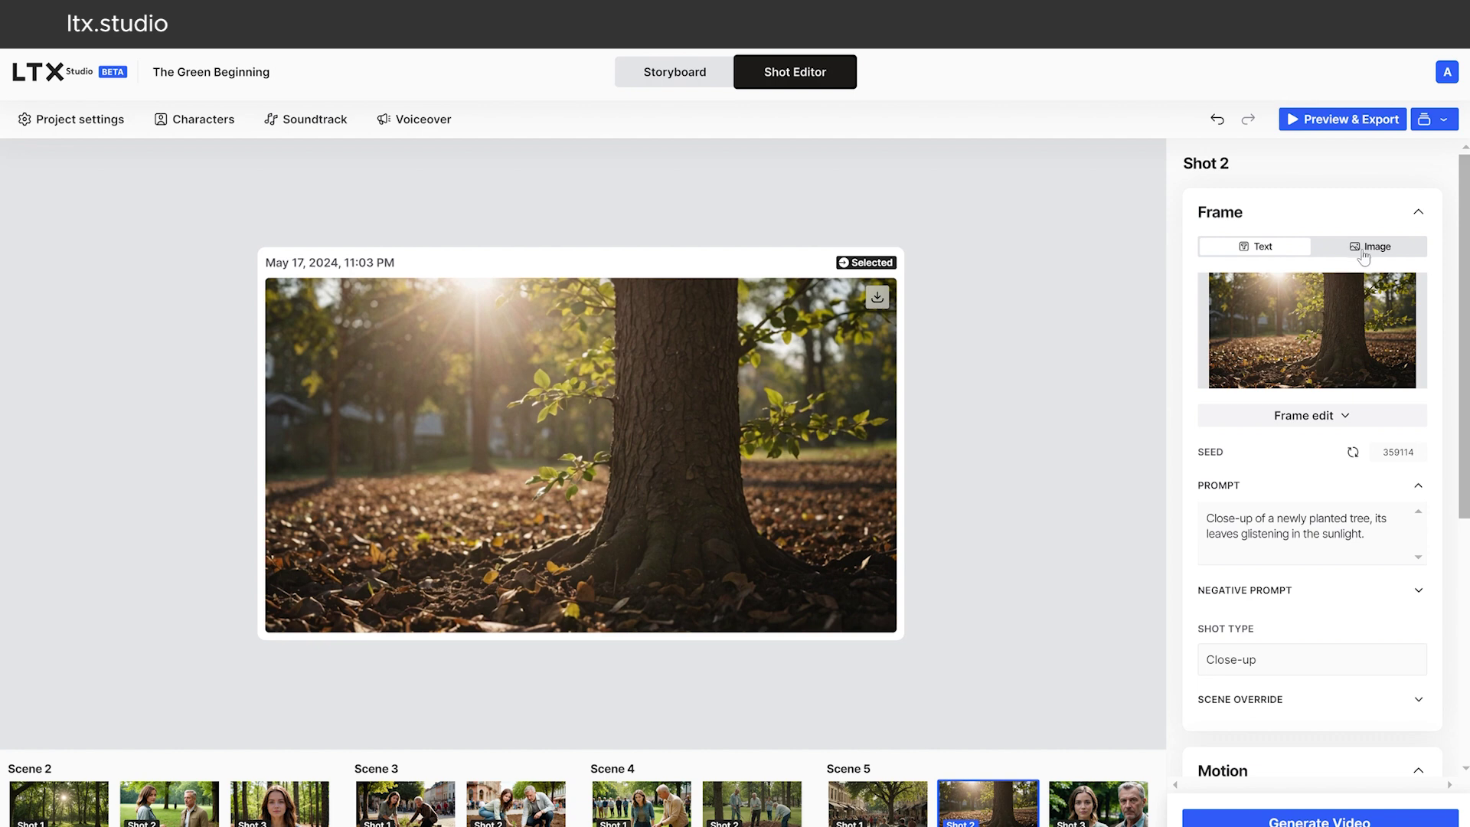
left_click(1301, 420)
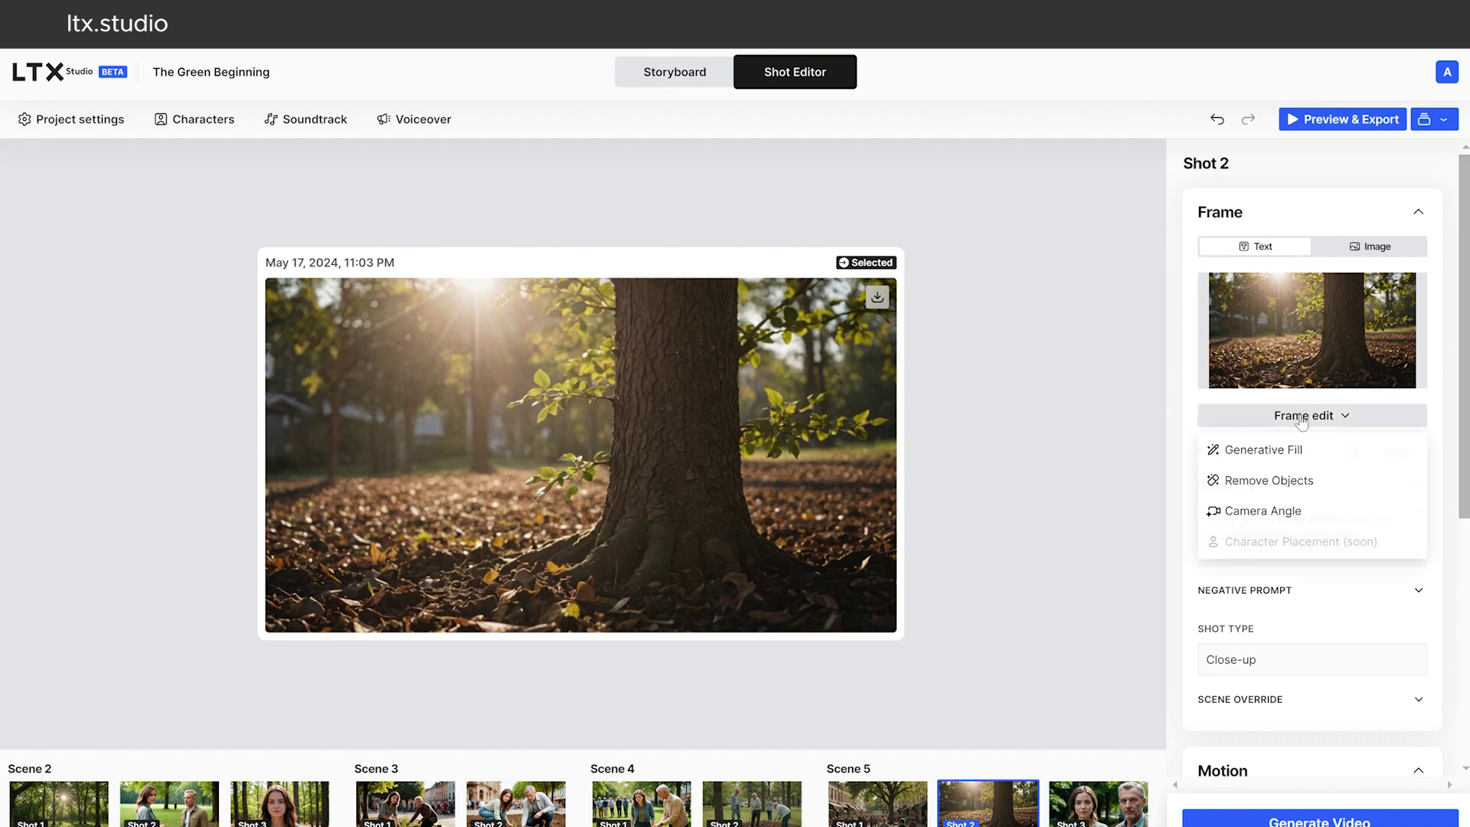
left_click(1264, 450)
mouse_move(797, 237)
left_mouse_down()
mouse_move(677, 536)
mouse_move(944, 549)
mouse_move(885, 278)
mouse_move(827, 498)
mouse_move(781, 535)
left_mouse_up()
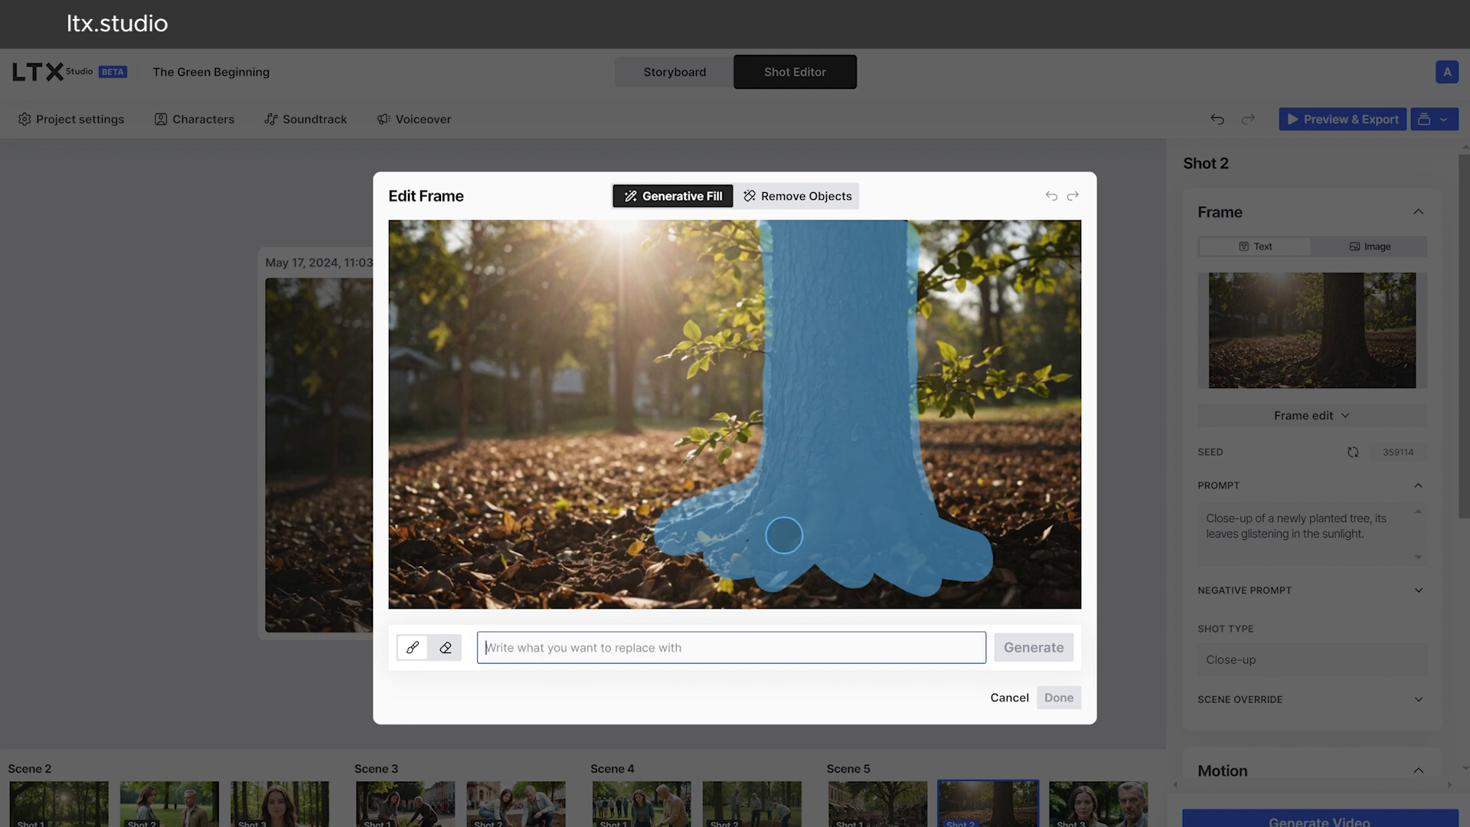
left_click(571, 650)
type("a newly planted tree")
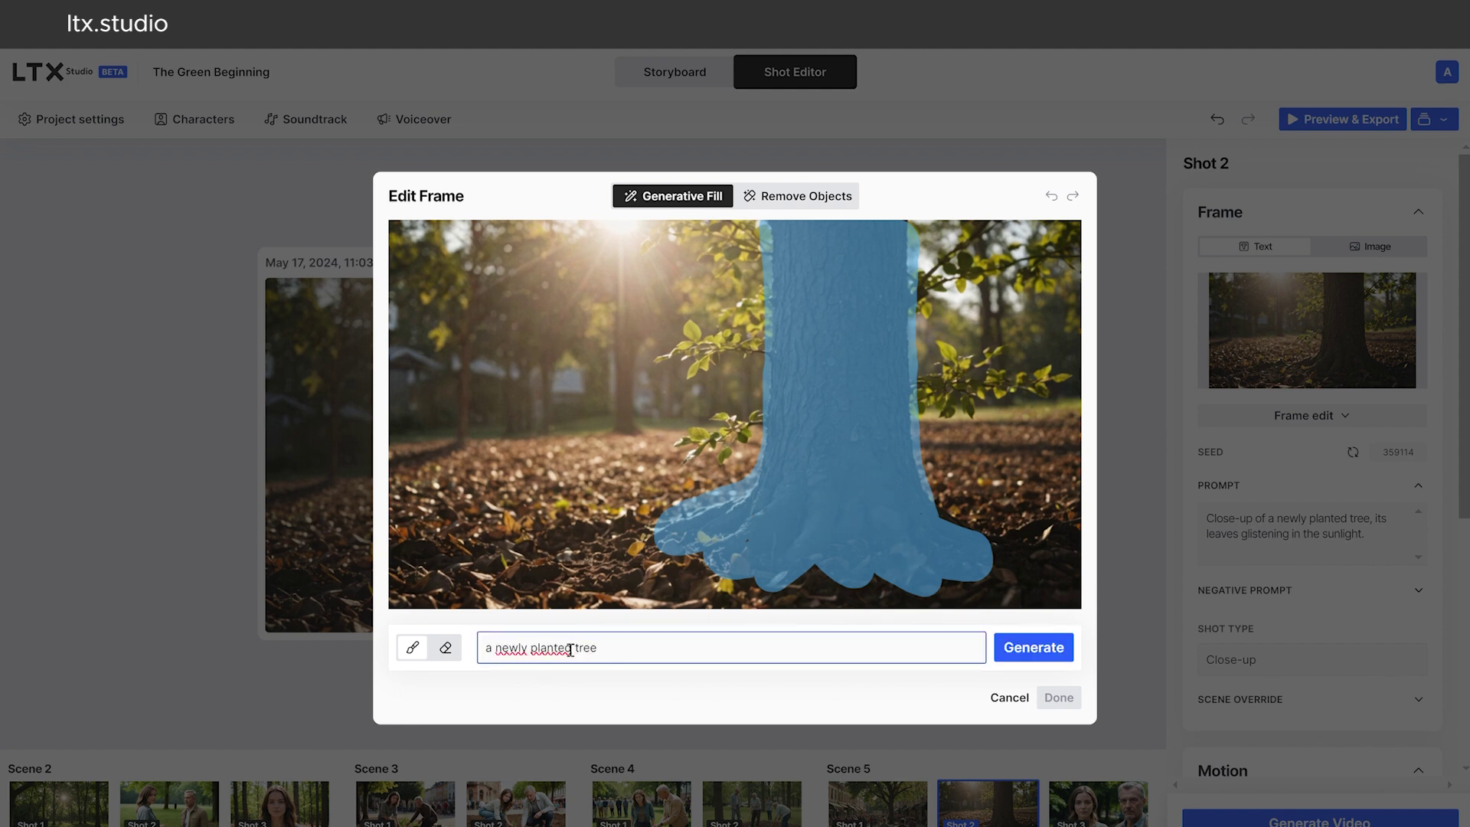
left_click(1033, 652)
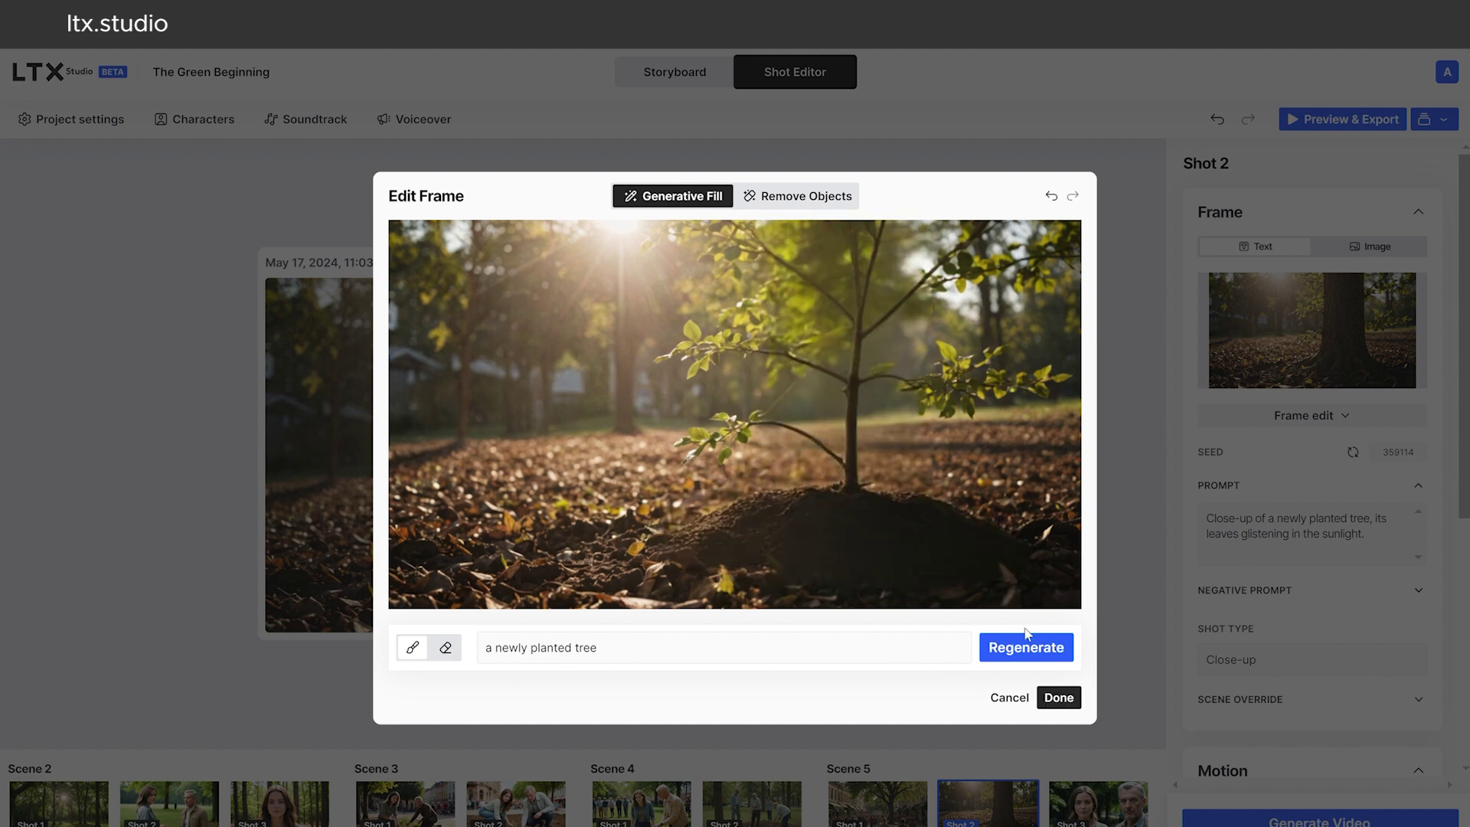
left_click(1059, 697)
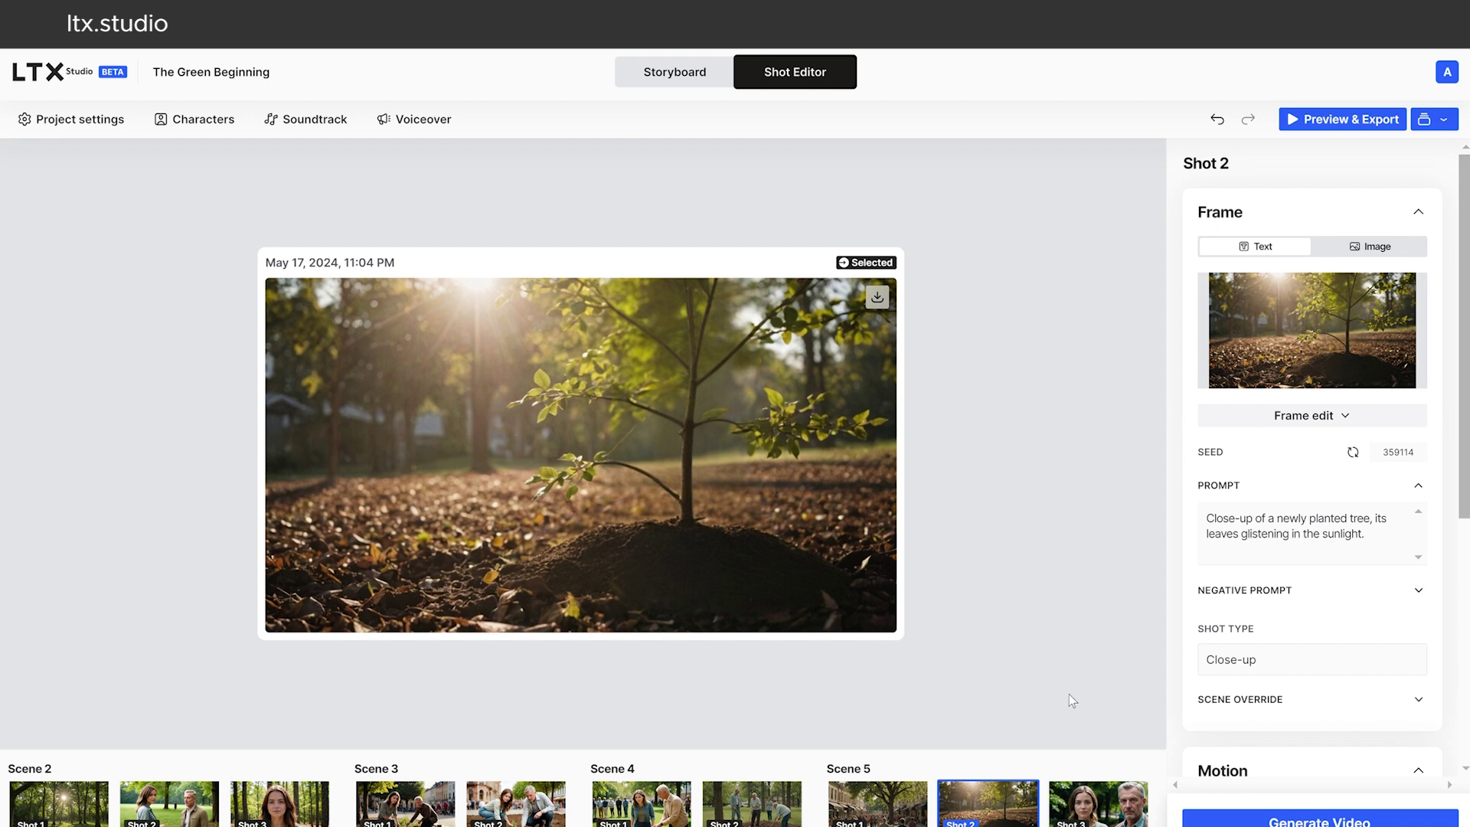
left_click(695, 74)
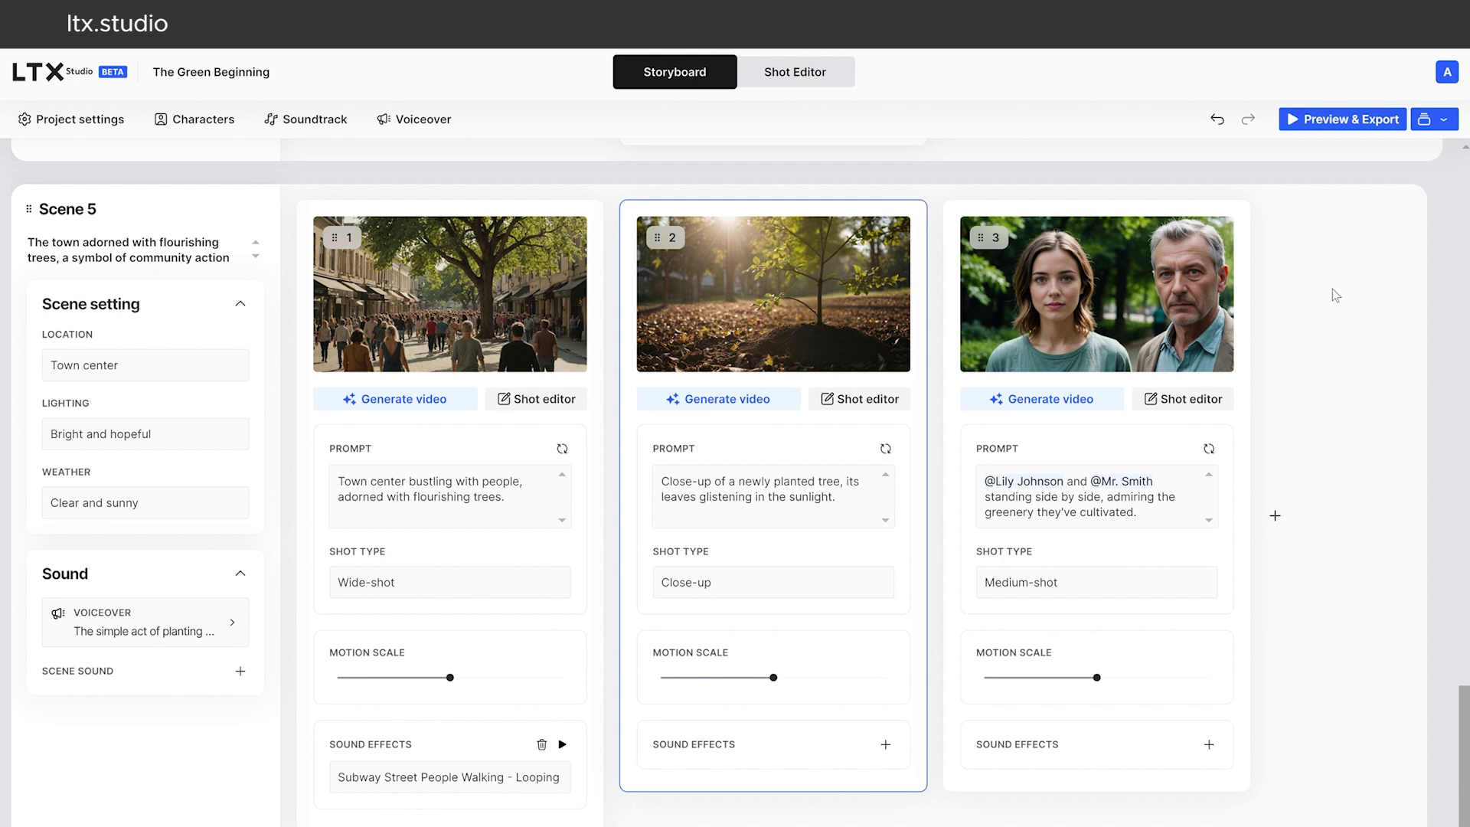
Render the storyboard project in Standard quality and download the newest rendered video from the render queue.
left_click(1327, 122)
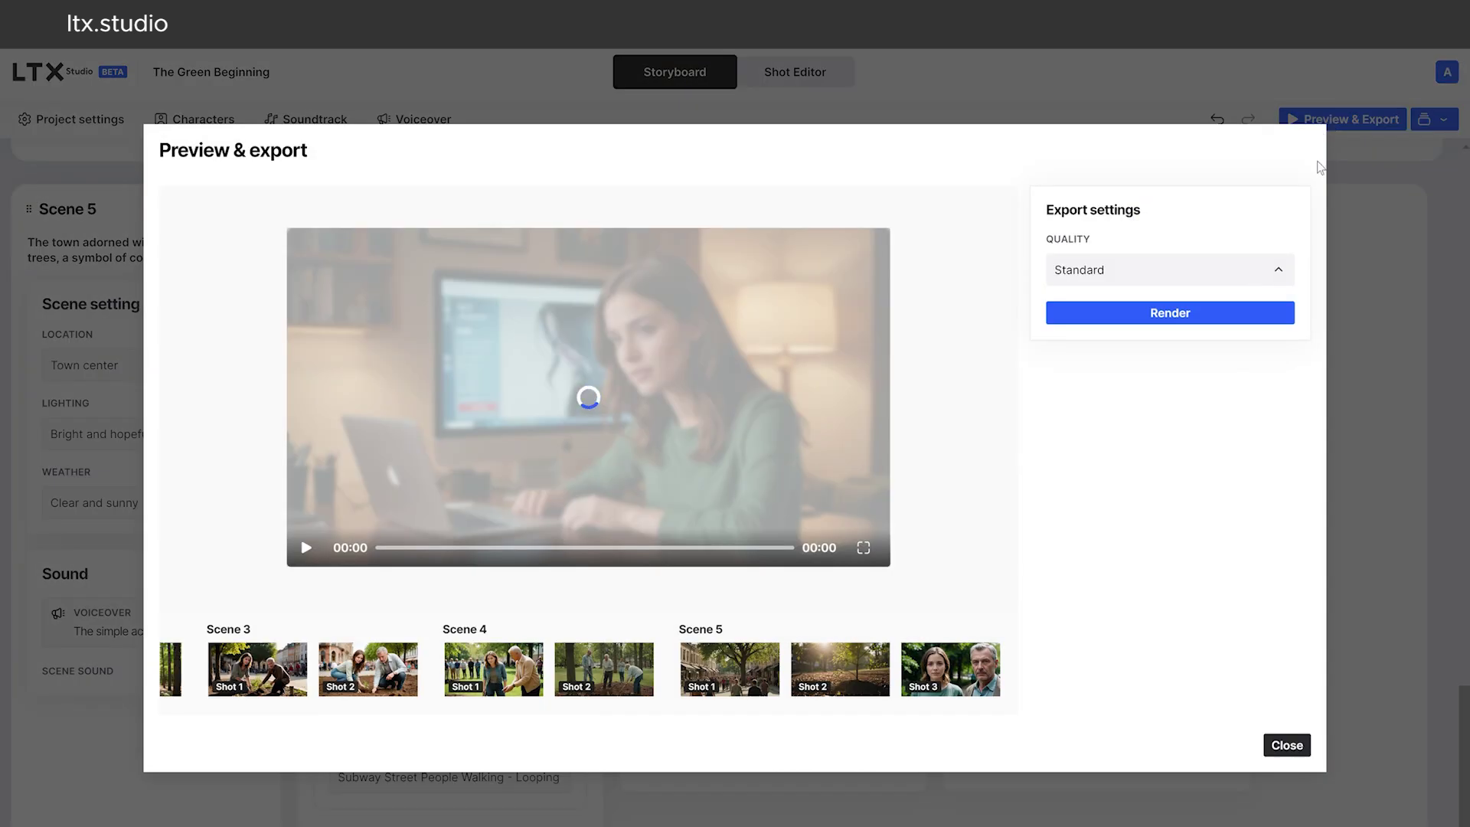
left_click(1186, 315)
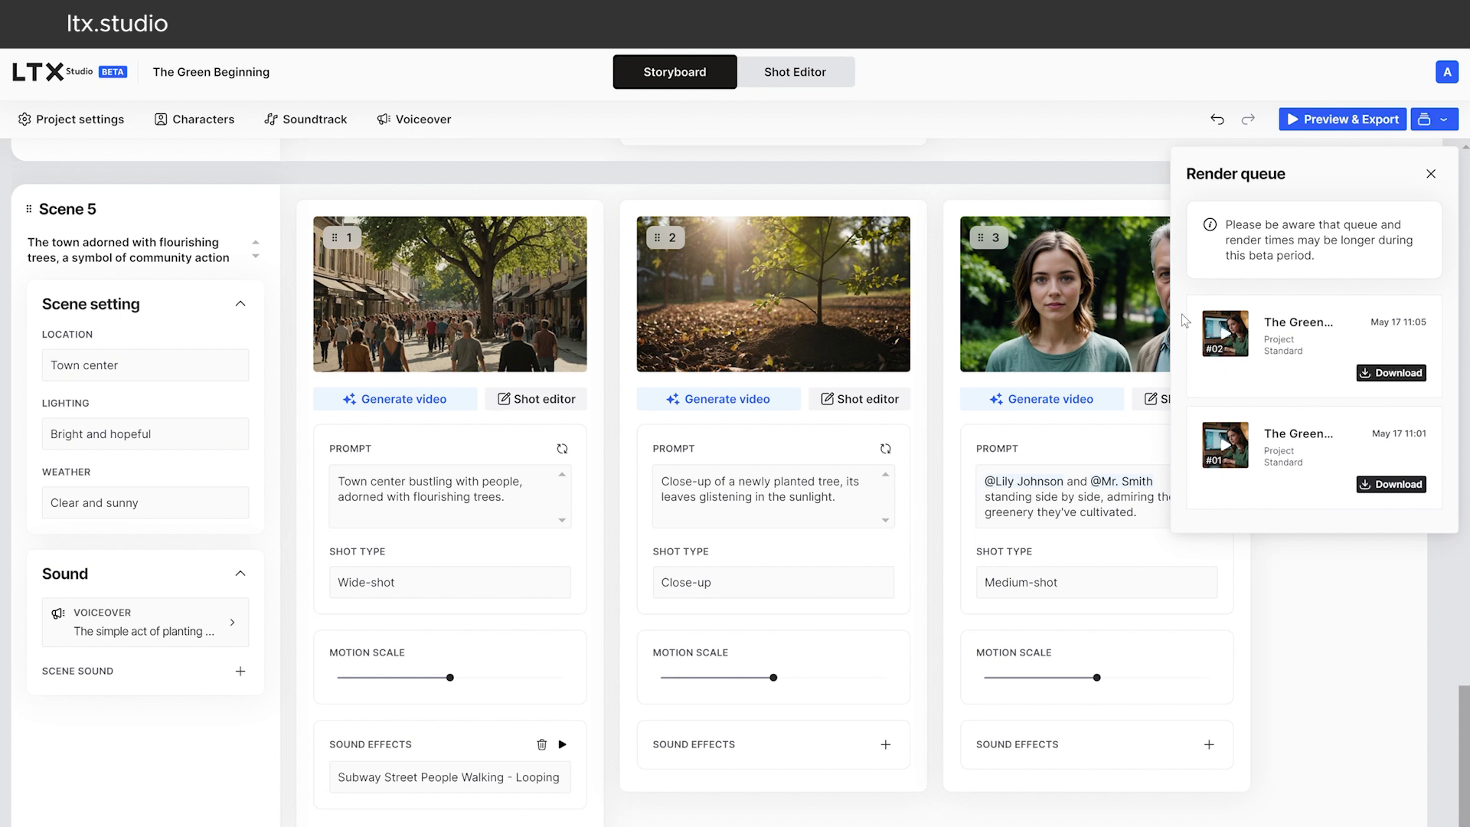
left_click(1381, 375)
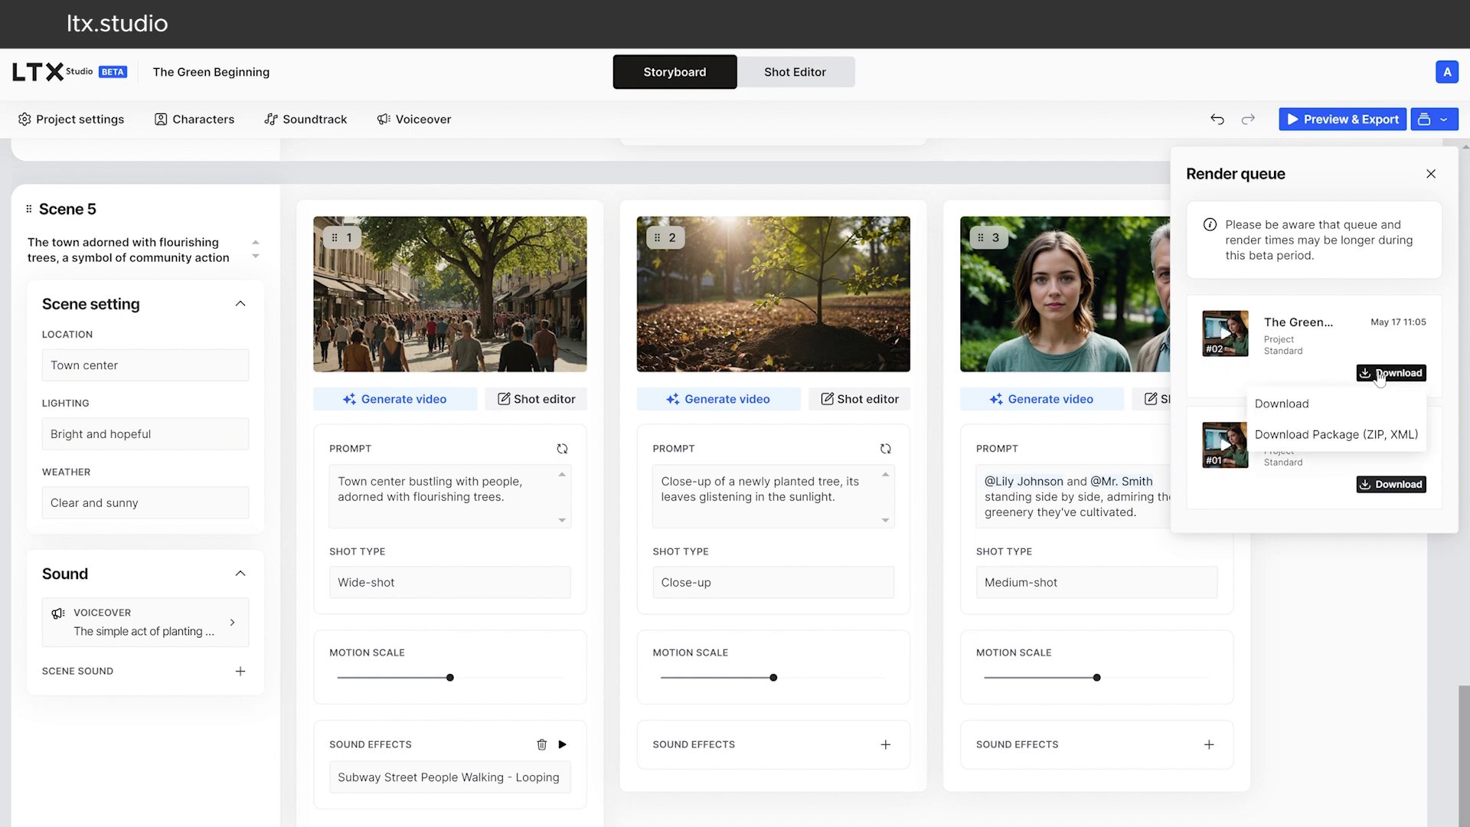
left_click(1308, 410)
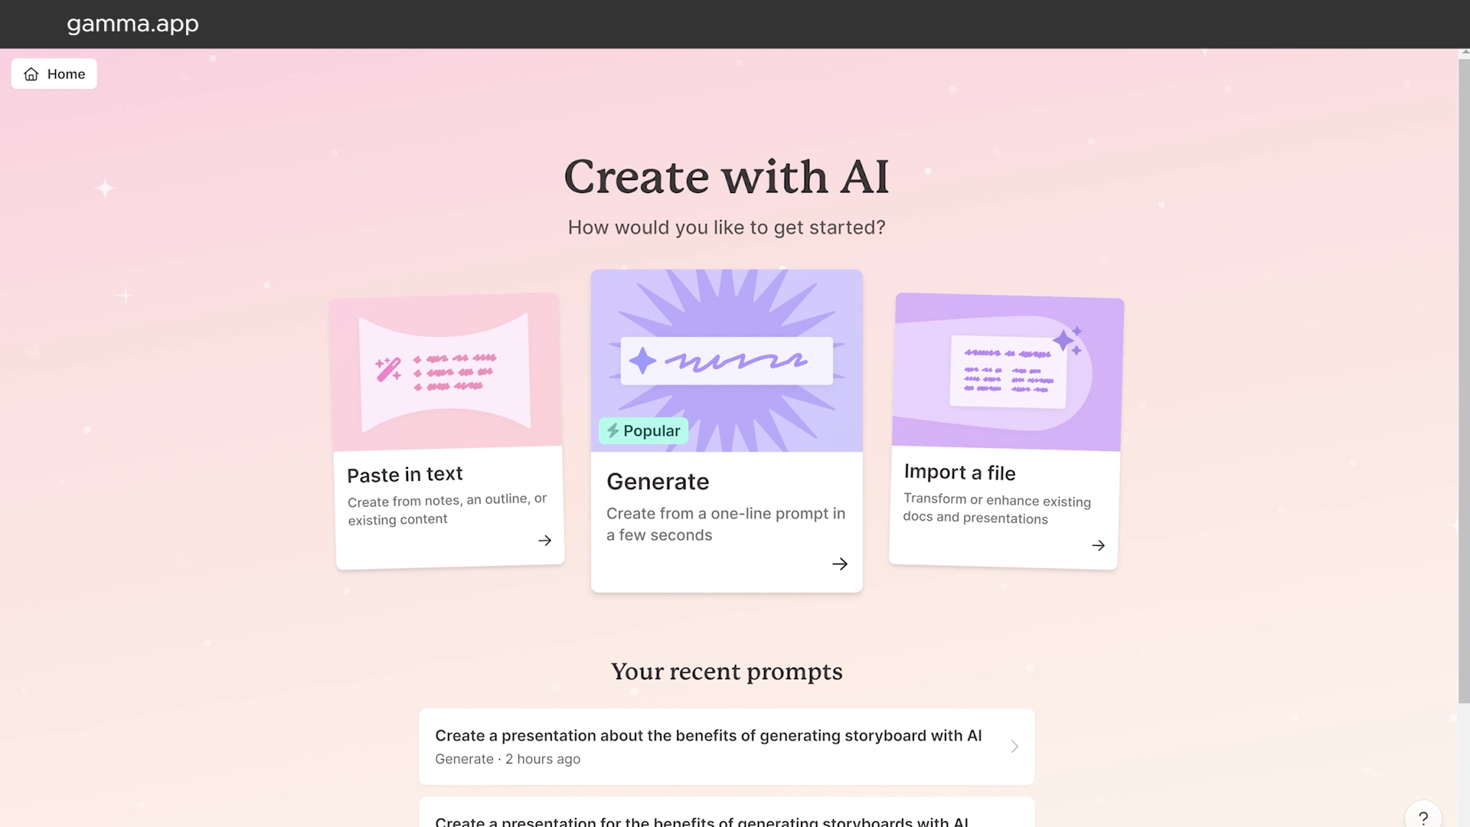
In Gamma, generate an eight-card presentation outline from the prompt "Create an e-learning course for planting a tree".
left_click(740, 456)
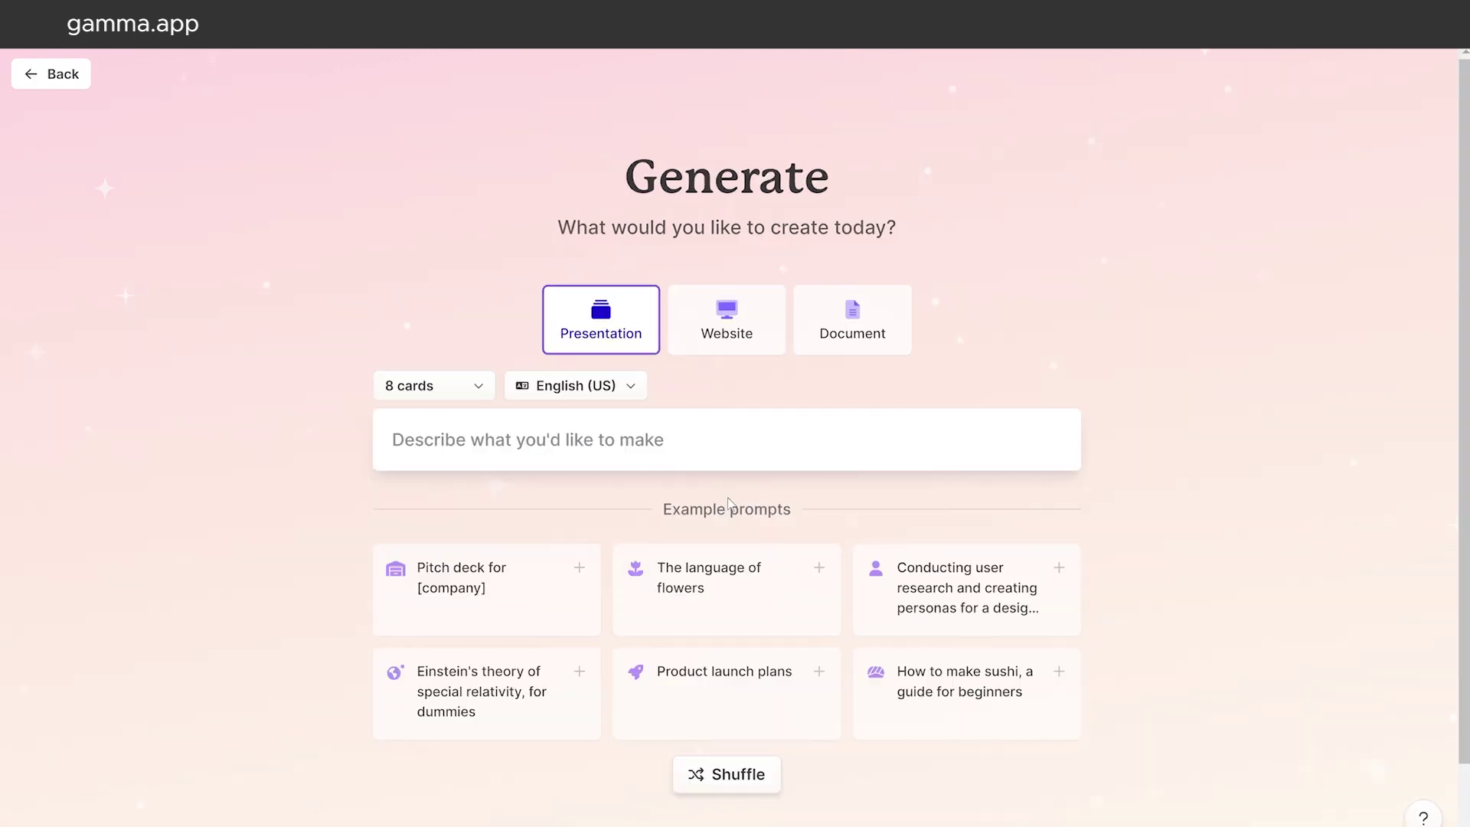
left_click(608, 455)
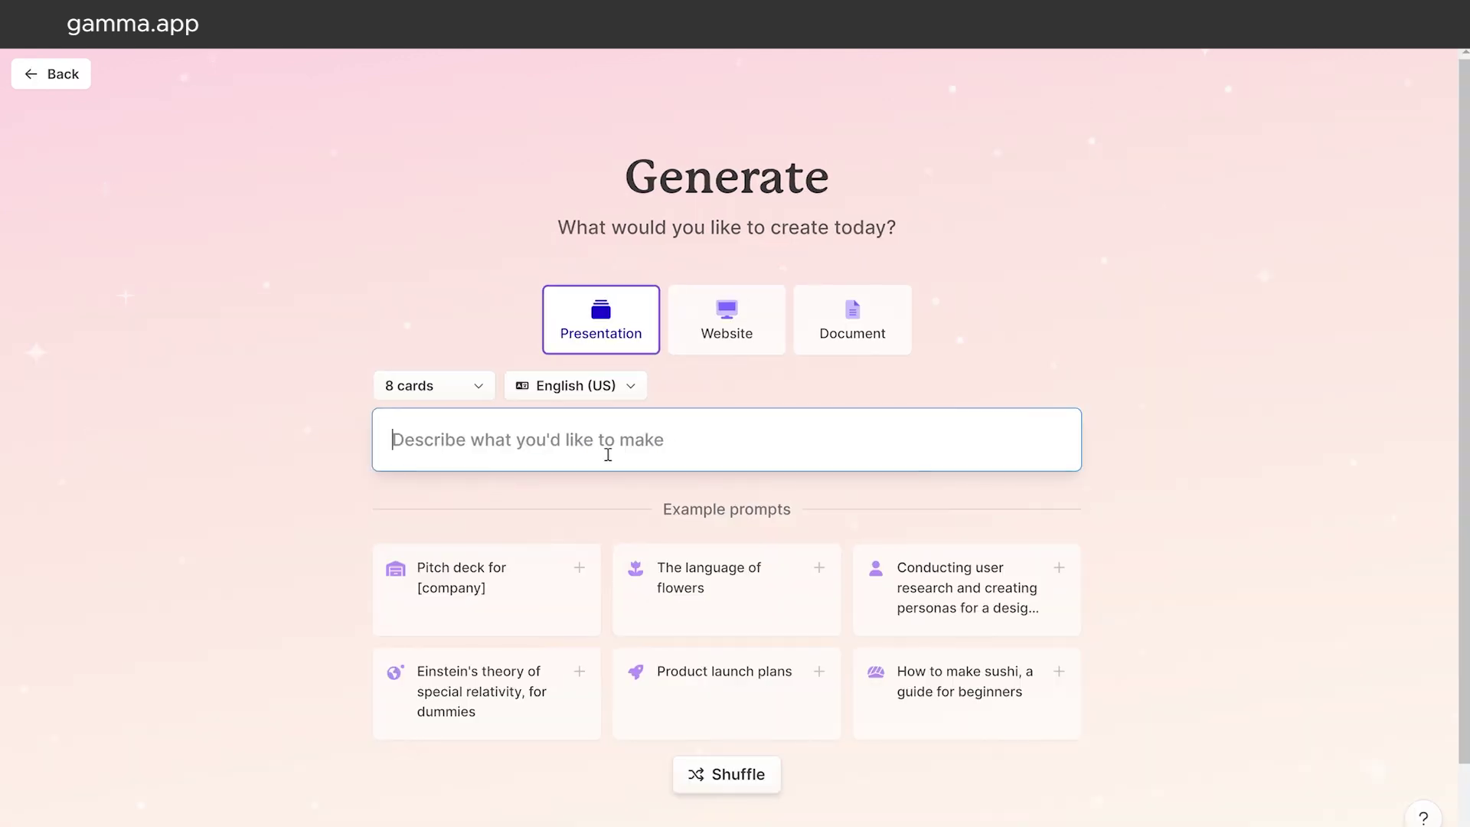
type("Create an e-learning course for planting a tree")
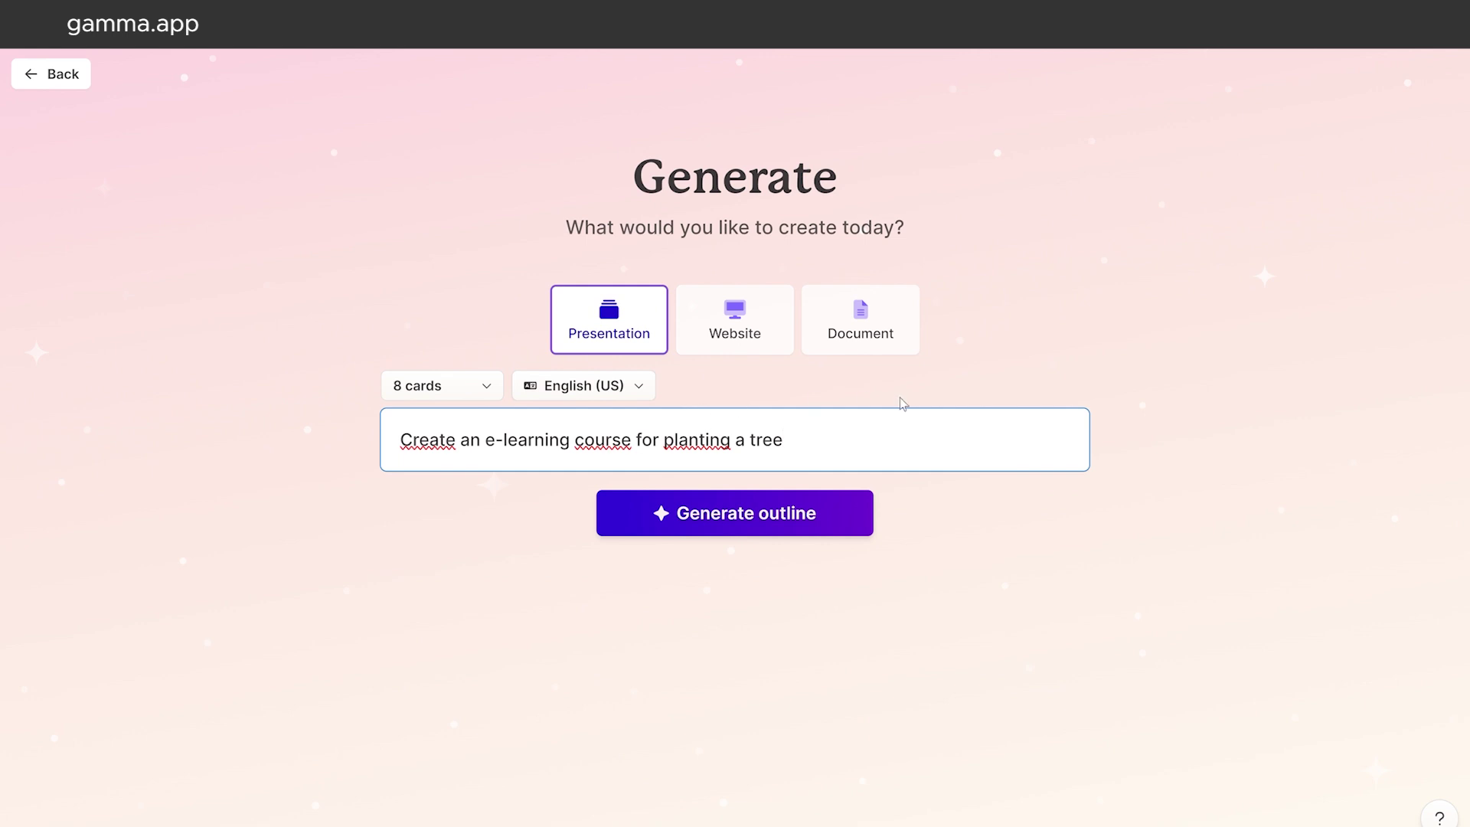
left_click(801, 515)
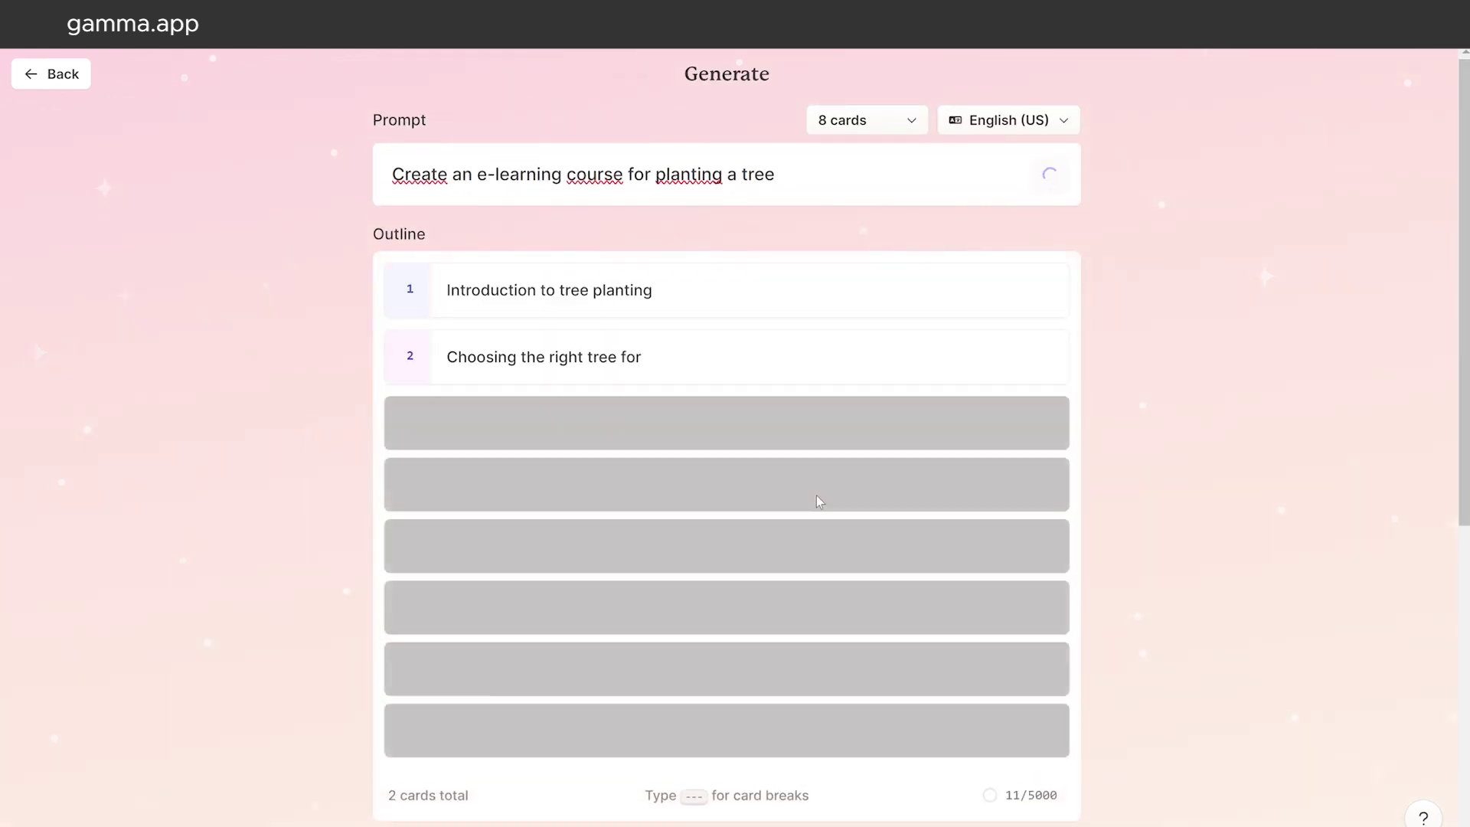
Accept the outline with its medium text and AI image settings, choose the Lux theme and generate the presentation.
left_click_drag(1466, 433, 1466, 755)
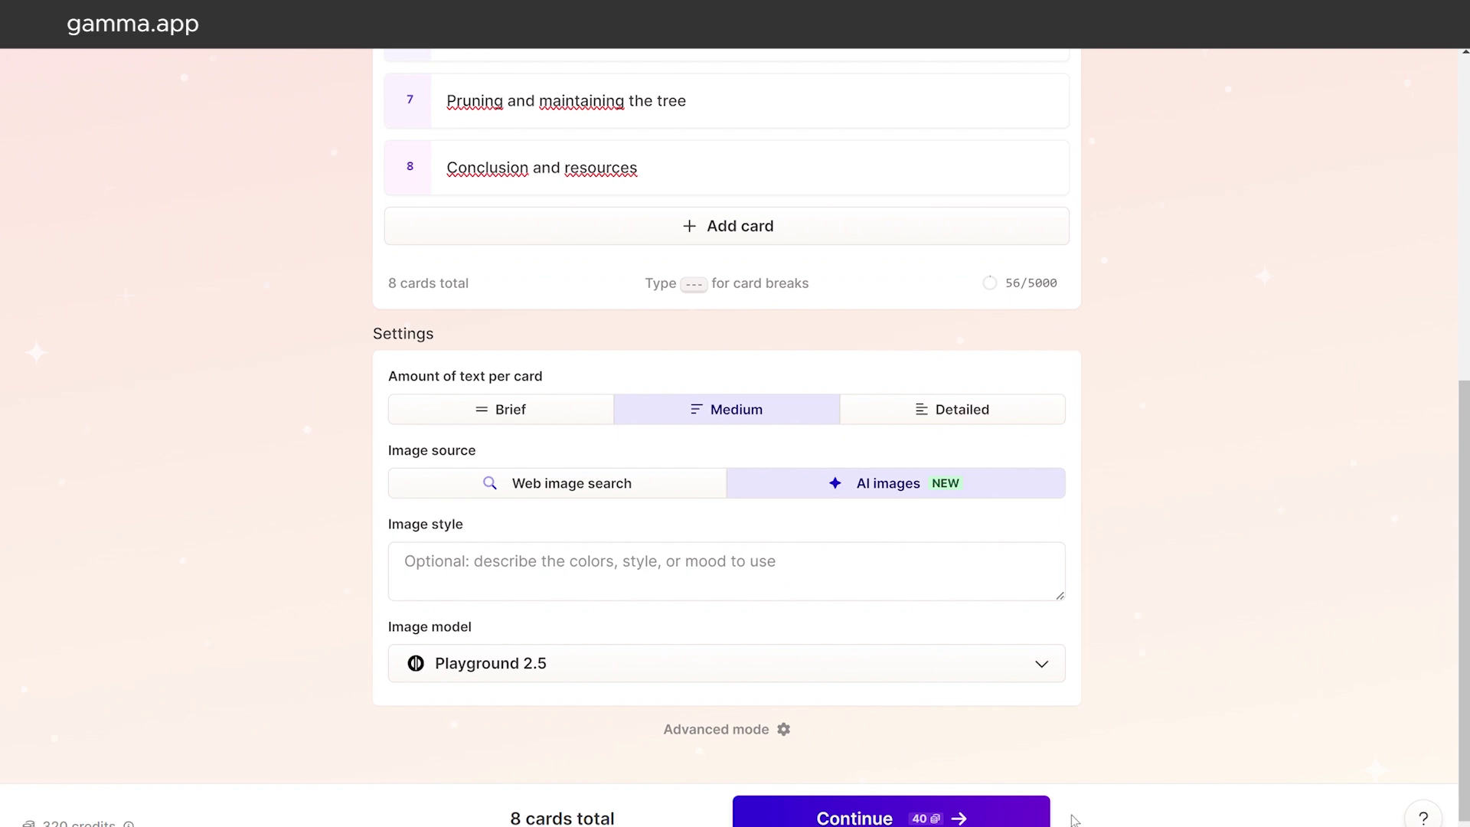
left_click(986, 816)
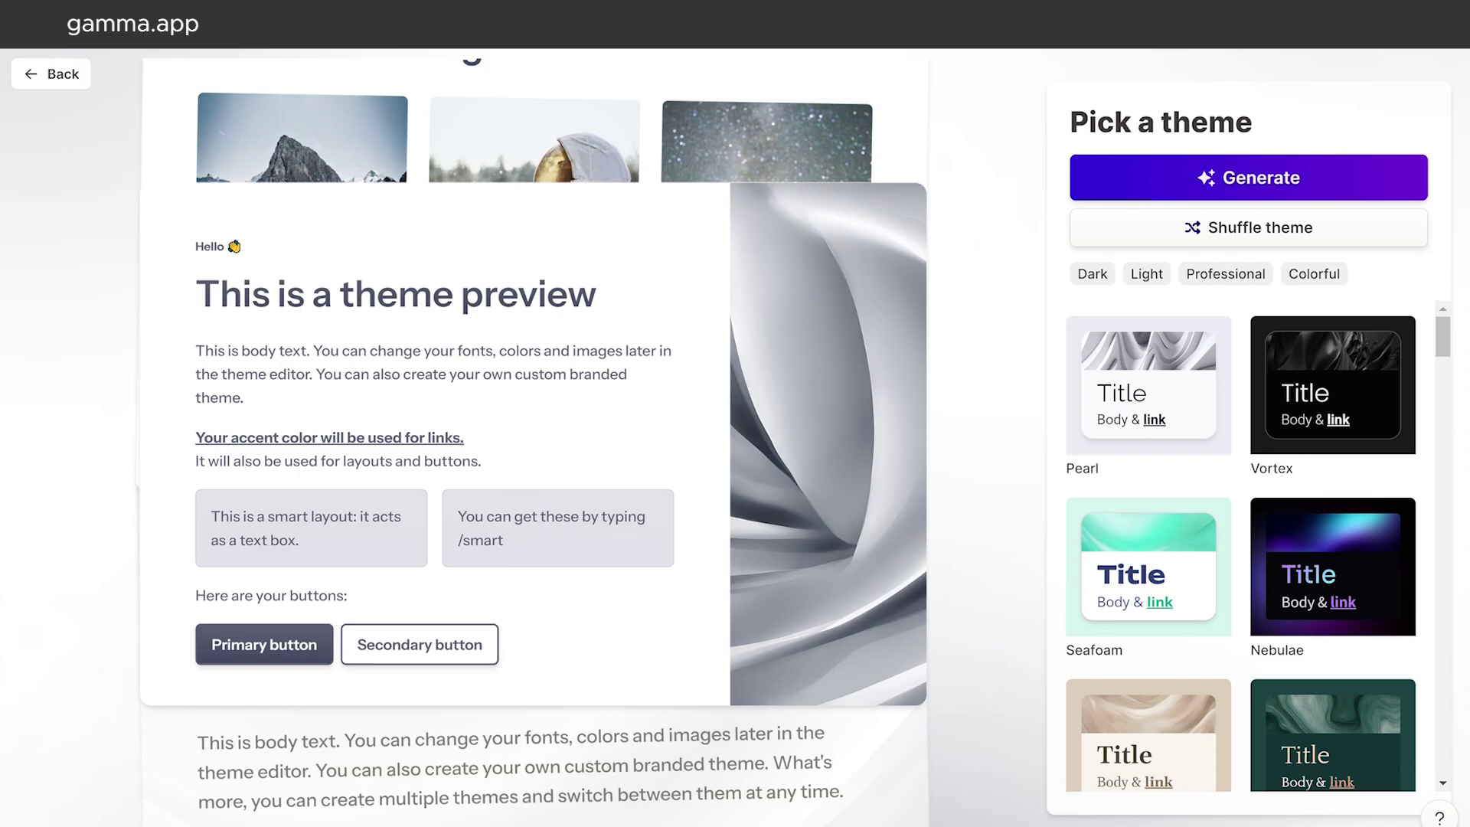
left_click_drag(1445, 345, 1445, 367)
left_click(1348, 446)
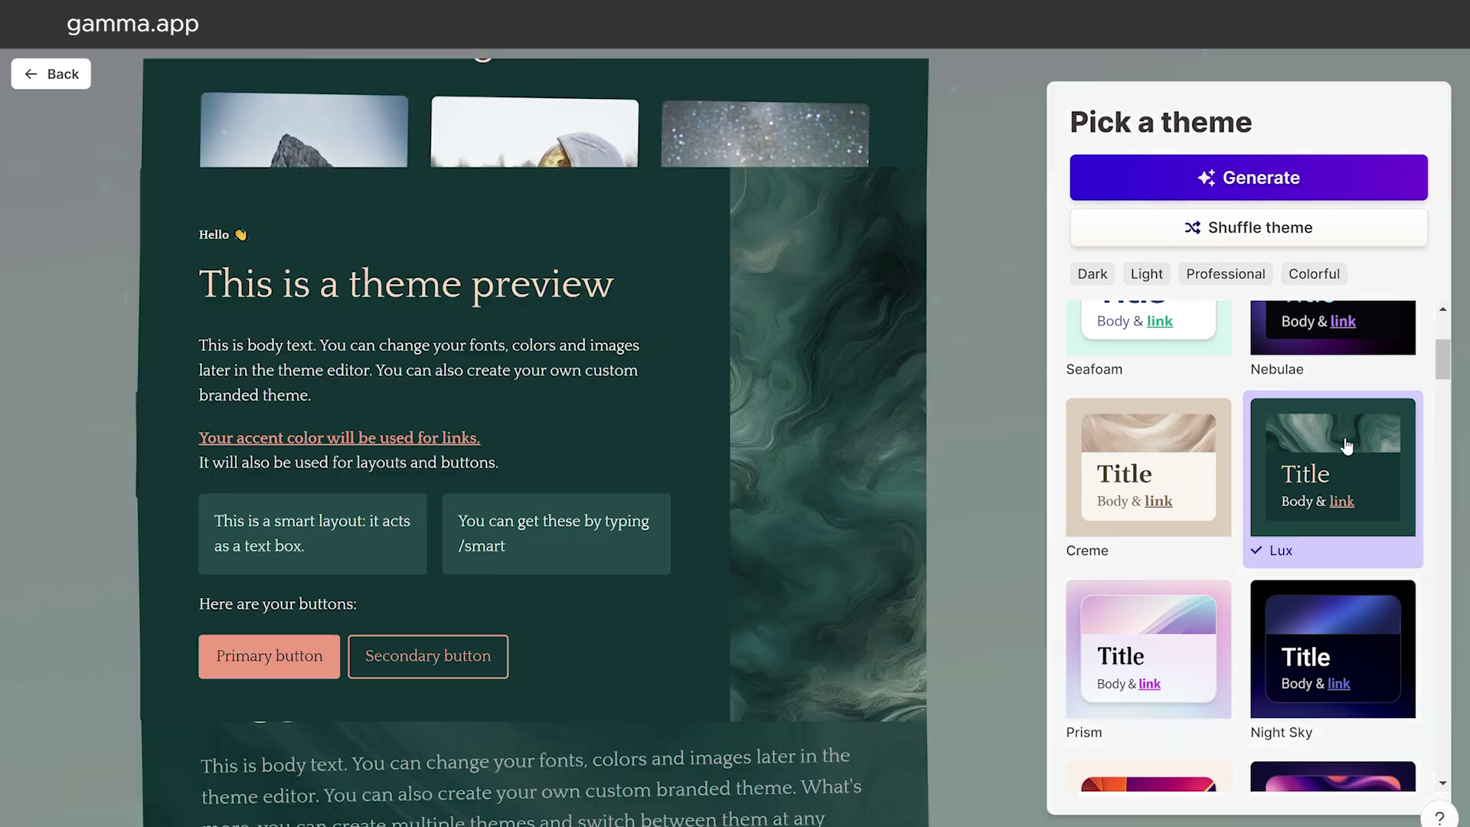
left_click(1282, 181)
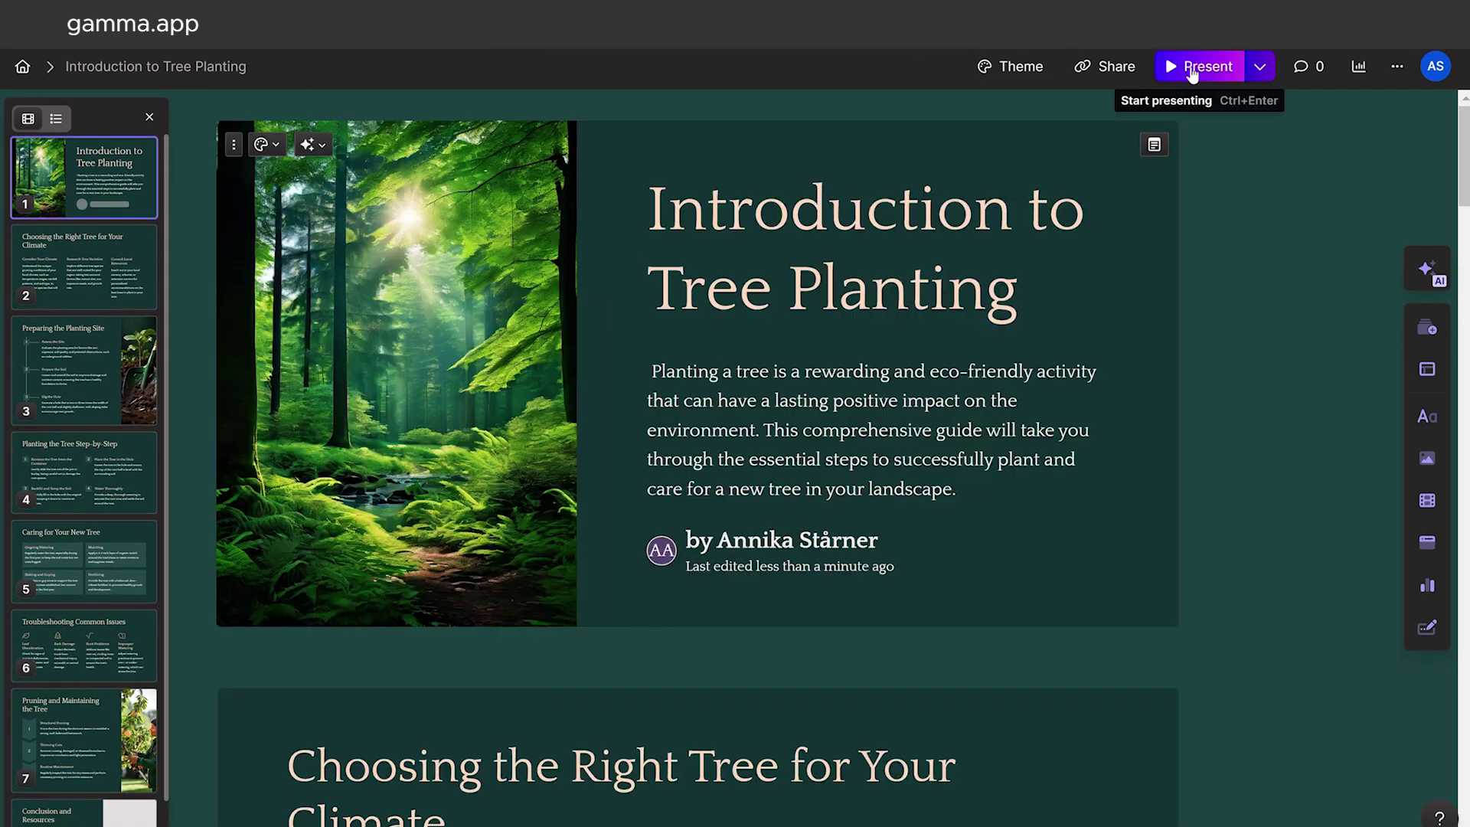
Present the tree-planting deck and go through its slides up to "Conclusion and Resources".
left_click(1185, 66)
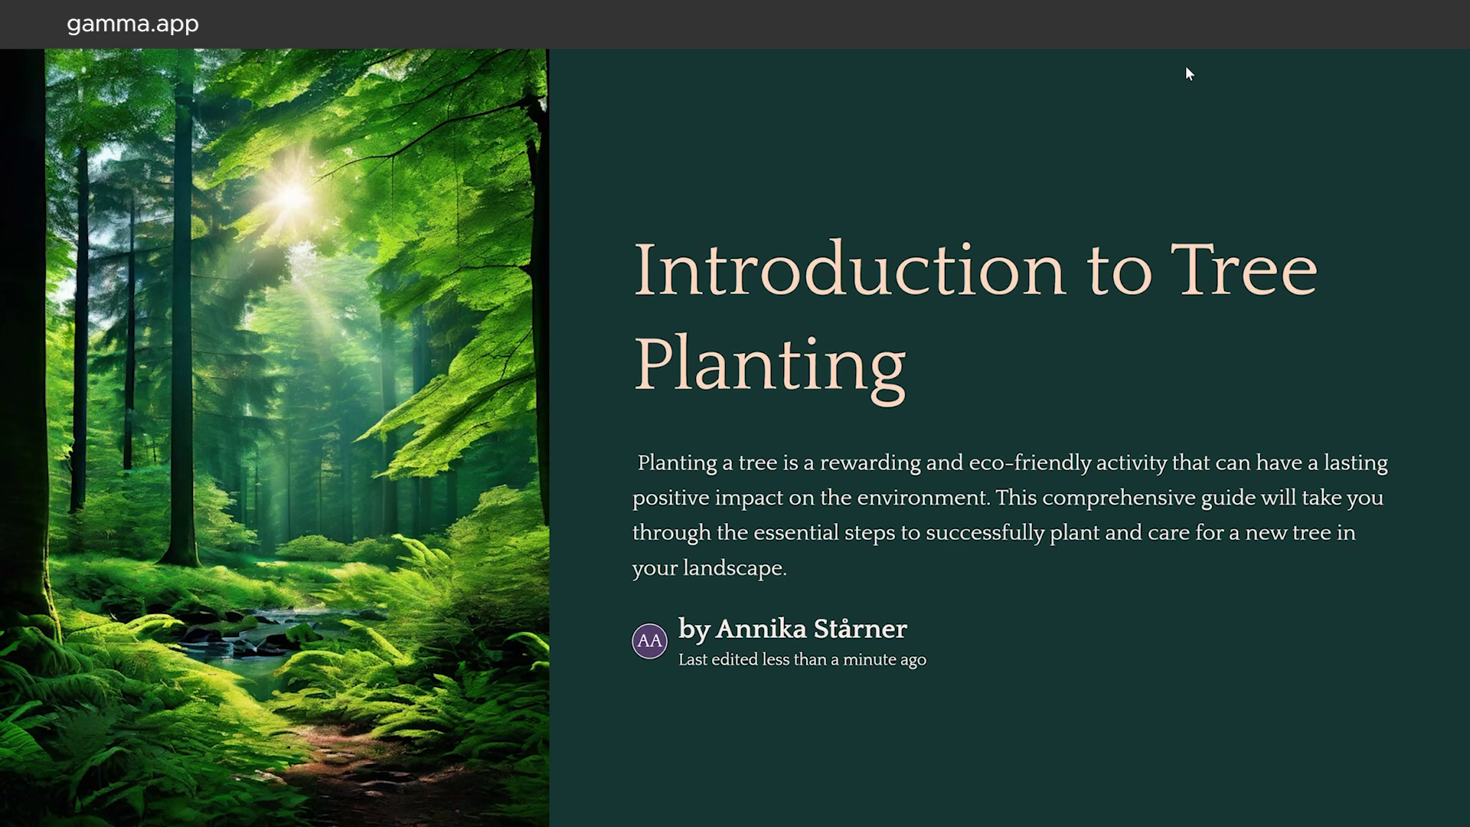
key("Right")
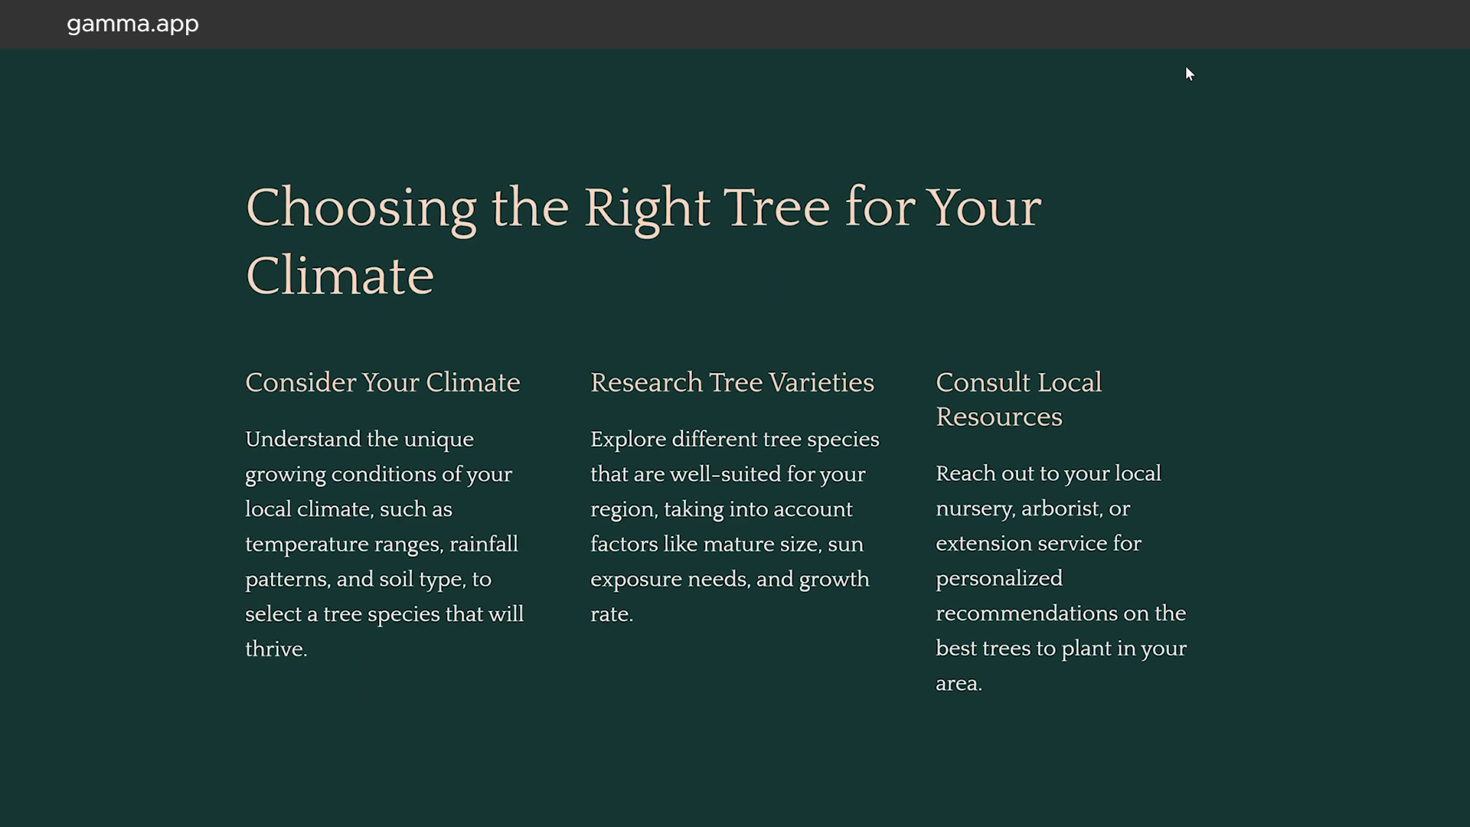
key("Right")
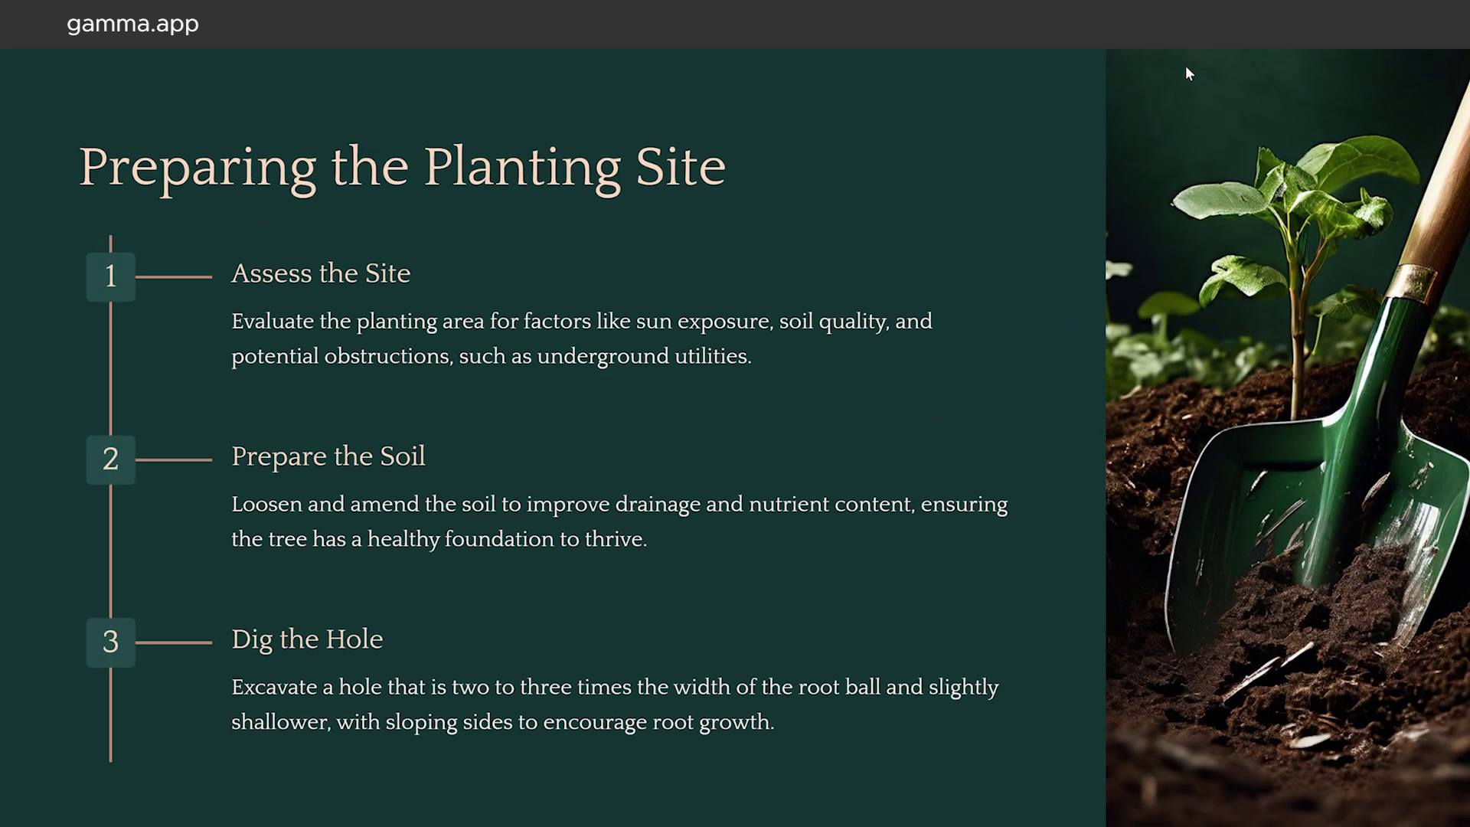
key("Right")
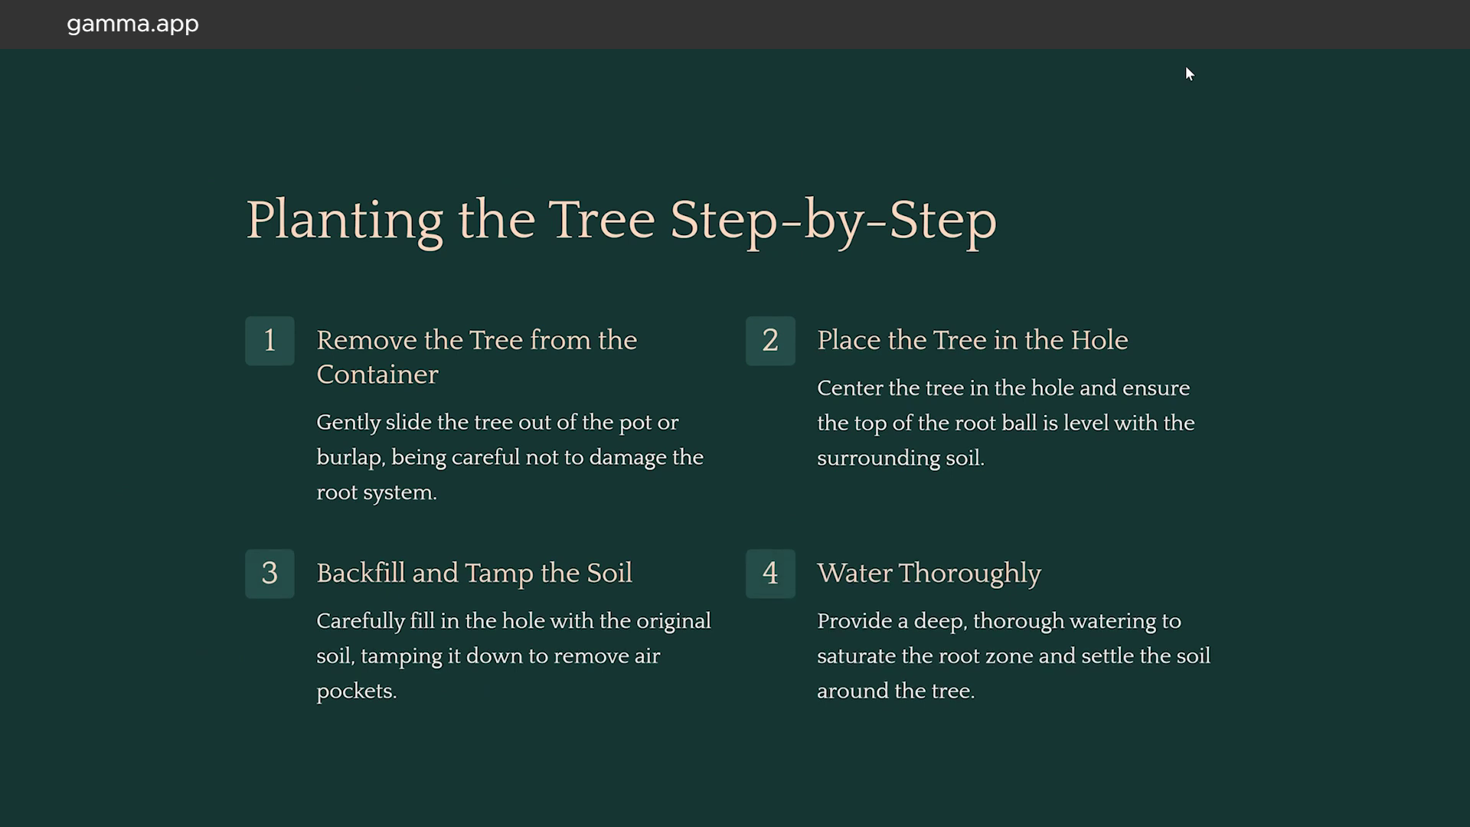
key("Right")
key("Right")
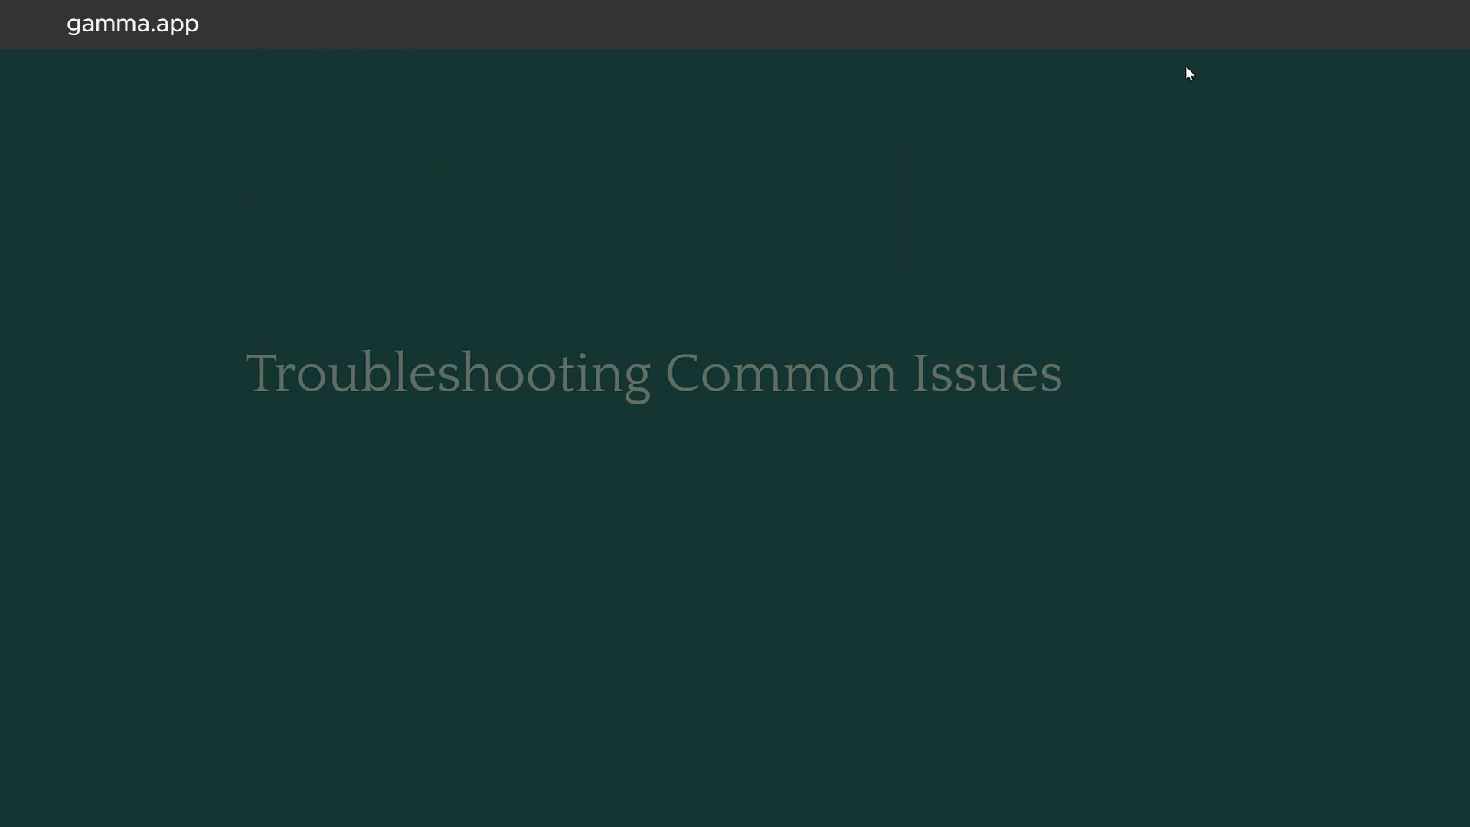
key("Right")
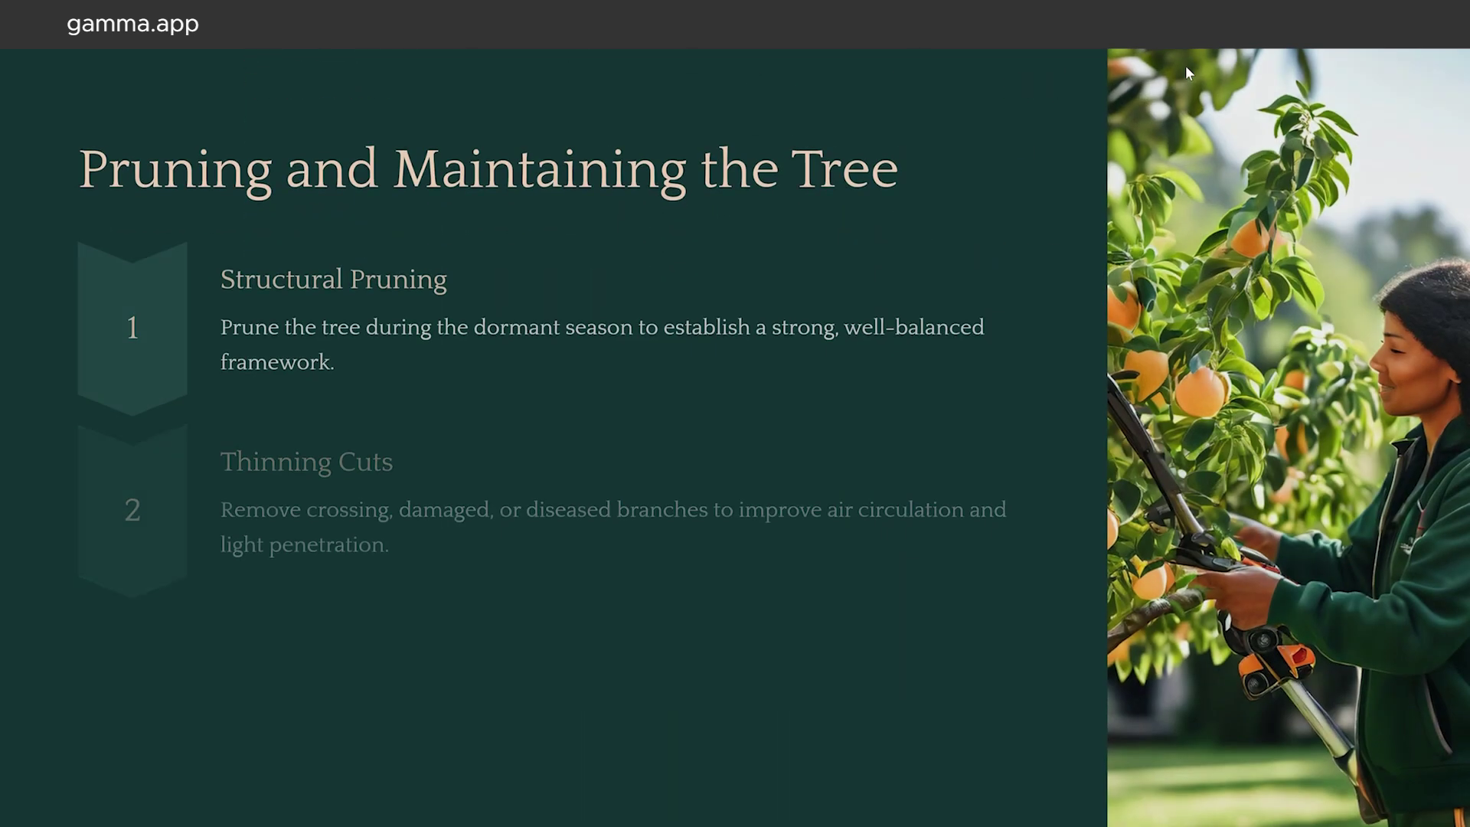
key("Right")
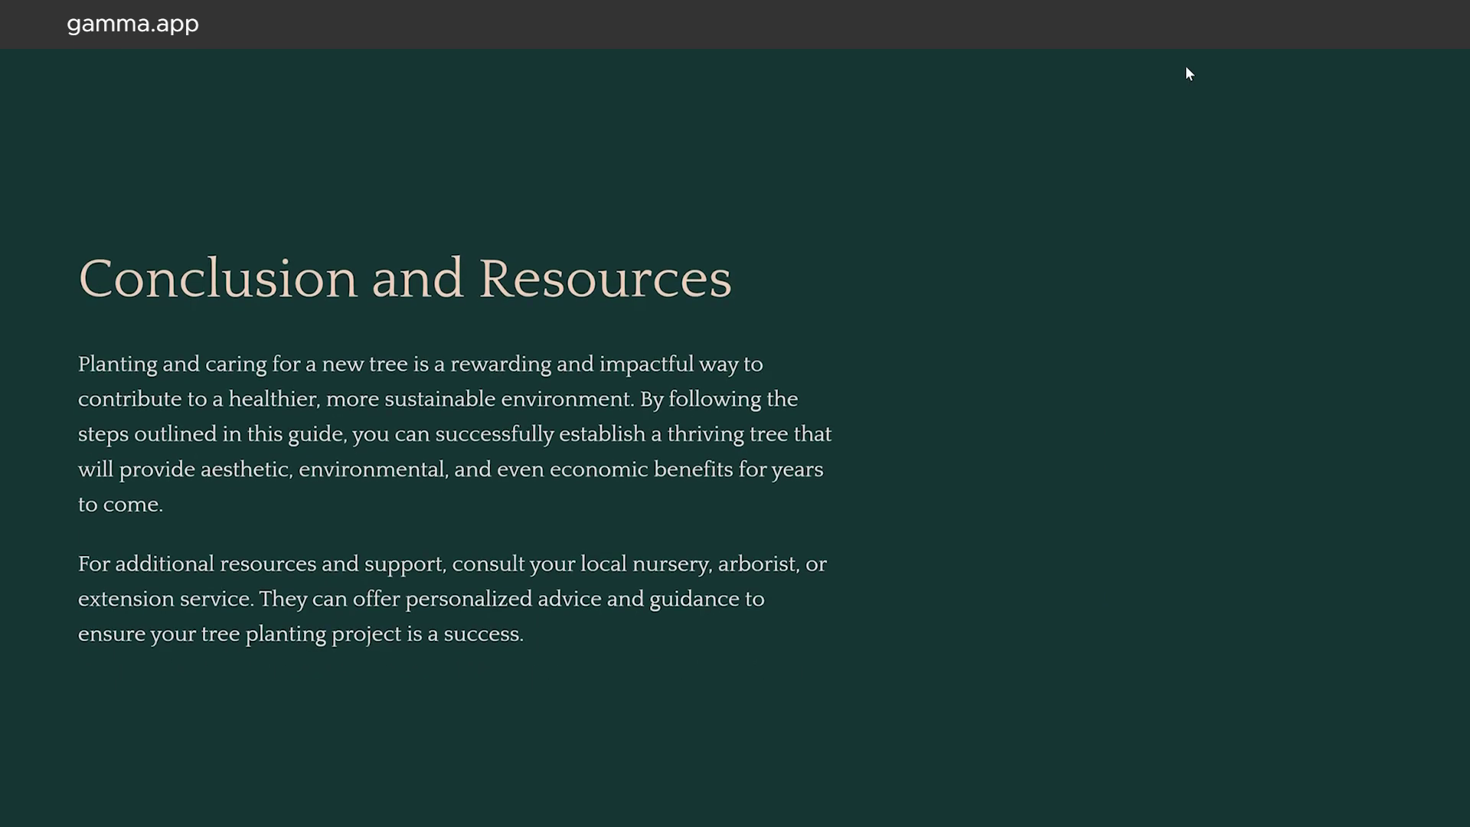